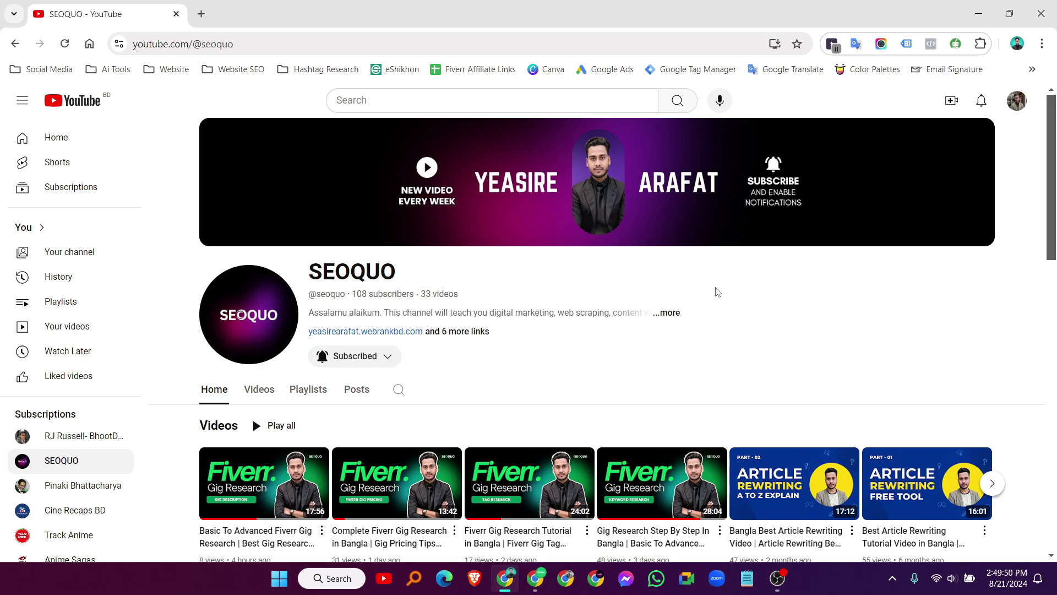
- Search Google in a new browser tab for "fiverr gig image maximum size"
left_click(201, 14)
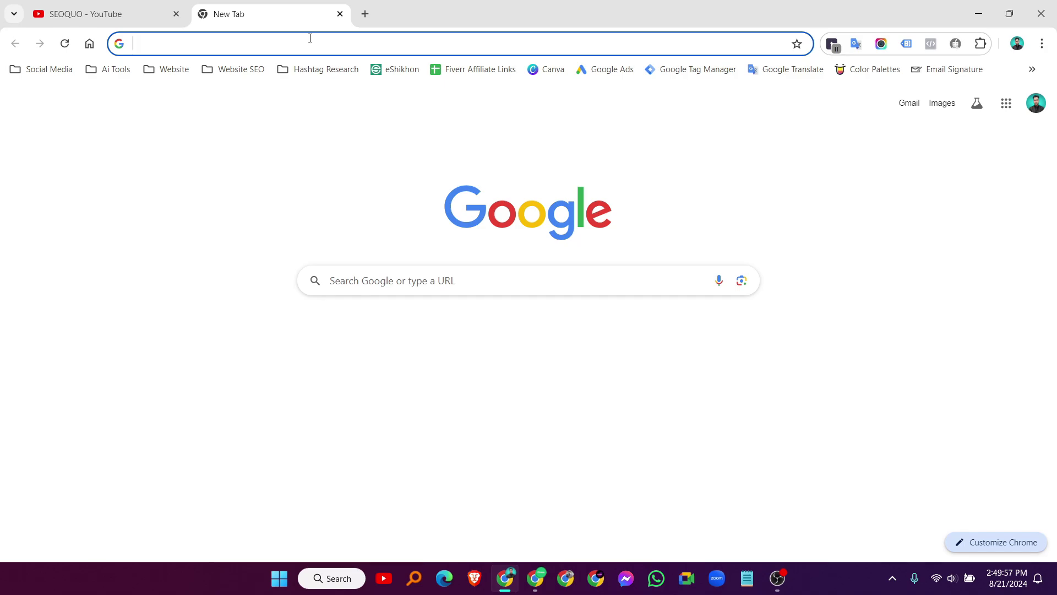
type("fiverr ")
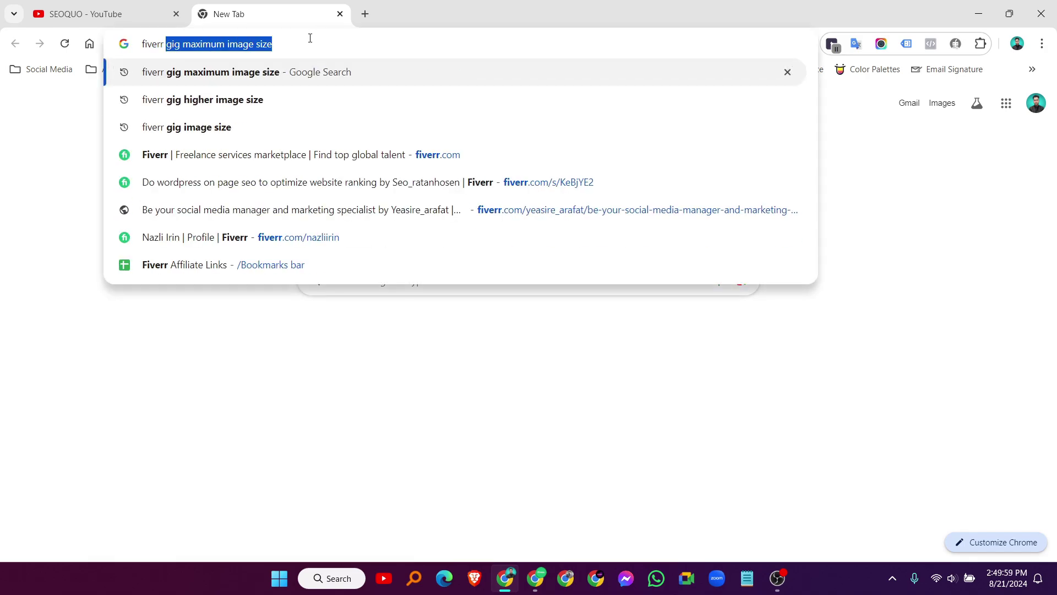
type("gig i,a")
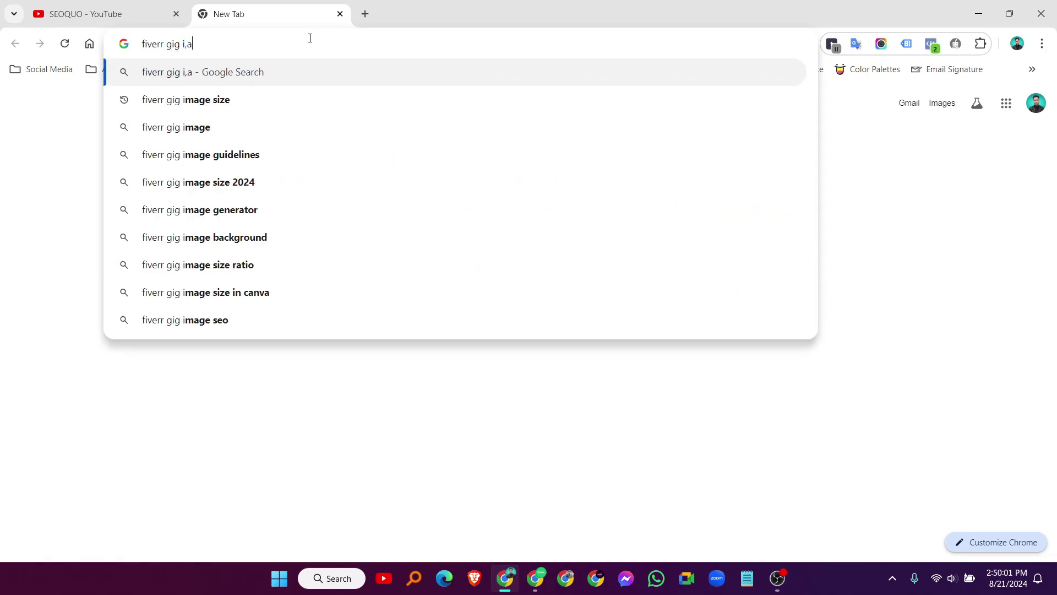
type("ge maxi,")
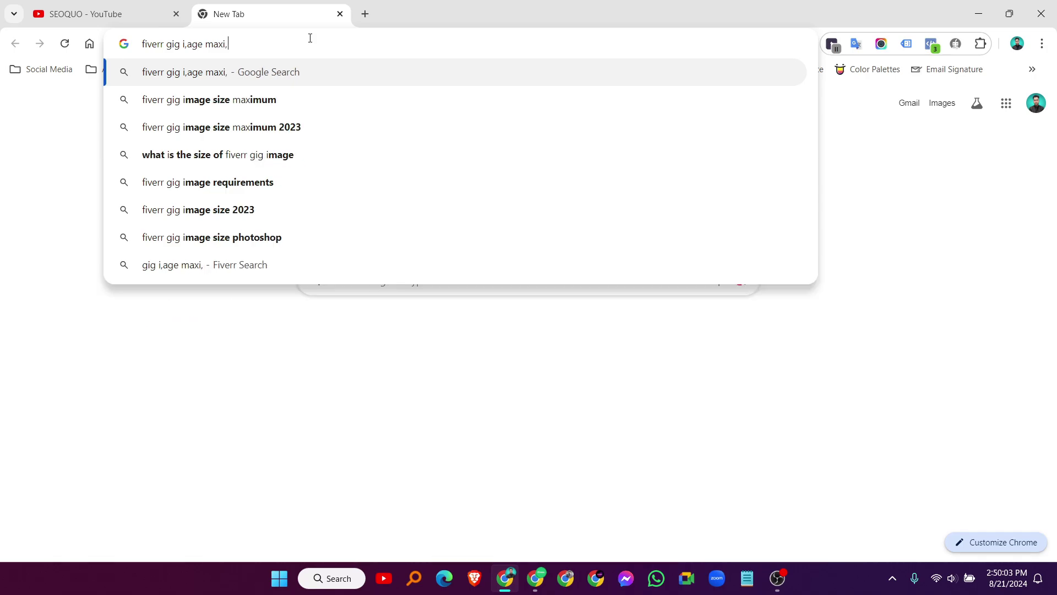
type("um siz")
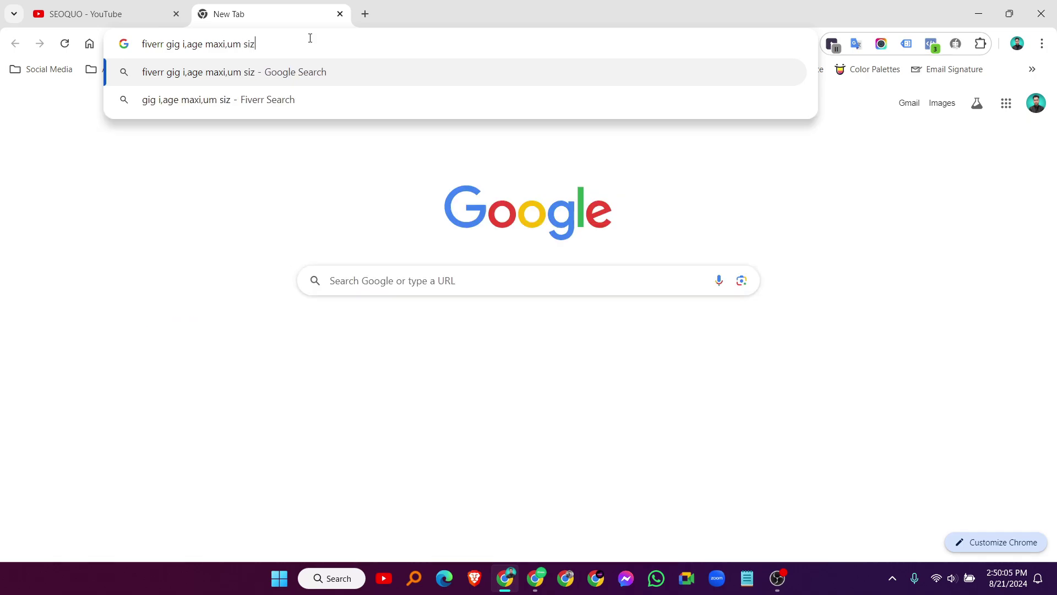
type("e")
key("Return")
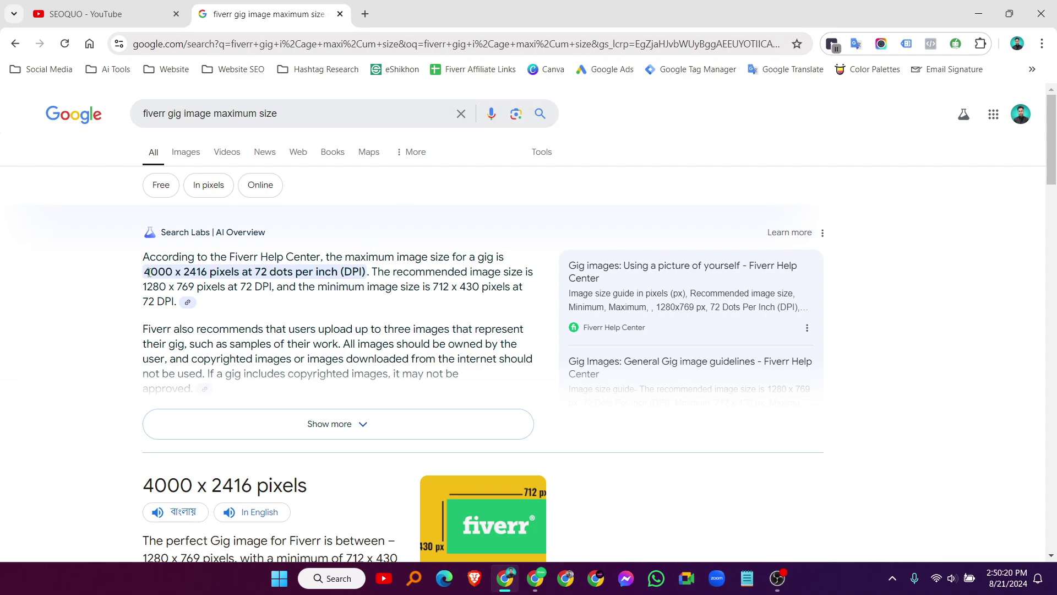
- Examine the maximum and recommended gig image dimensions in the search overview by highlighting them
left_click_drag(144, 271, 208, 270)
left_click_drag(433, 287, 479, 286)
left_click_drag(143, 286, 196, 287)
left_click(244, 287)
left_click_drag(143, 271, 207, 271)
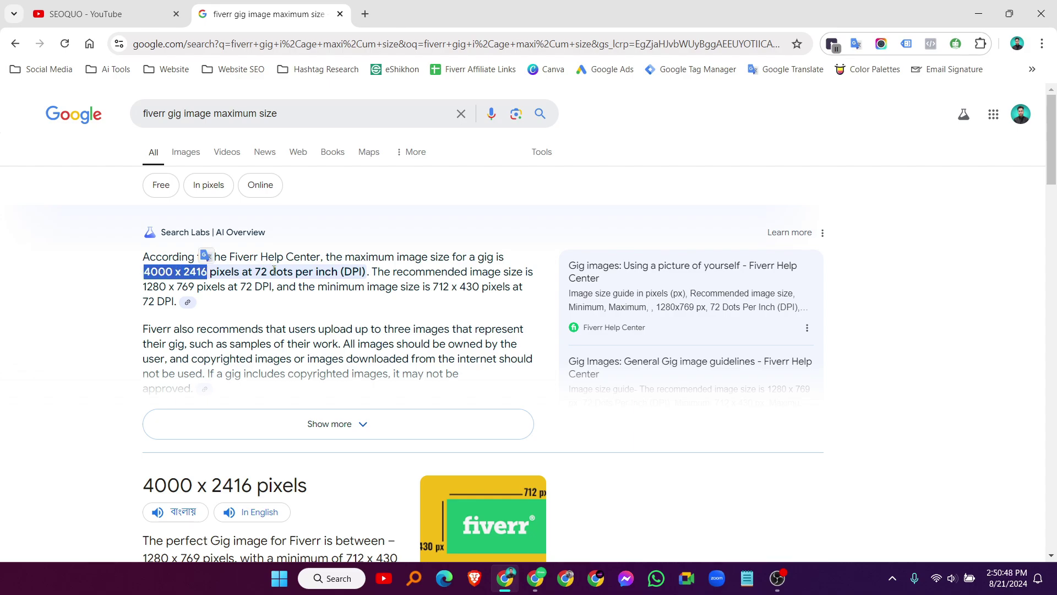
- Open the bookmarked Canva site in a new browser tab and switch to it
right_click(545, 69)
left_click(567, 75)
left_click(448, 6)
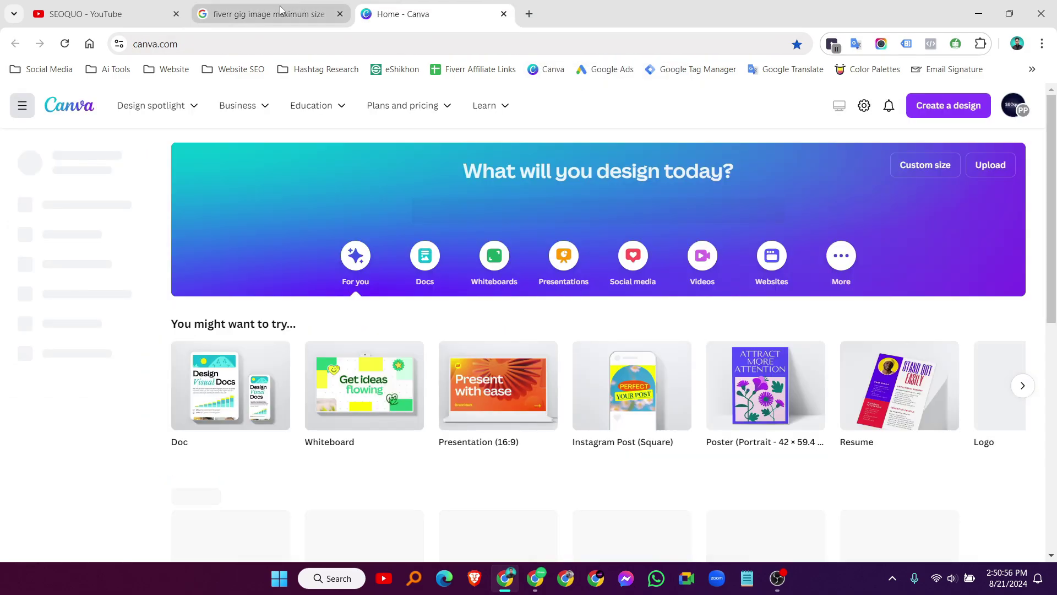
- Recheck the maximum gig image width and height in the Google results, and return to the Canva home page
left_click(269, 14)
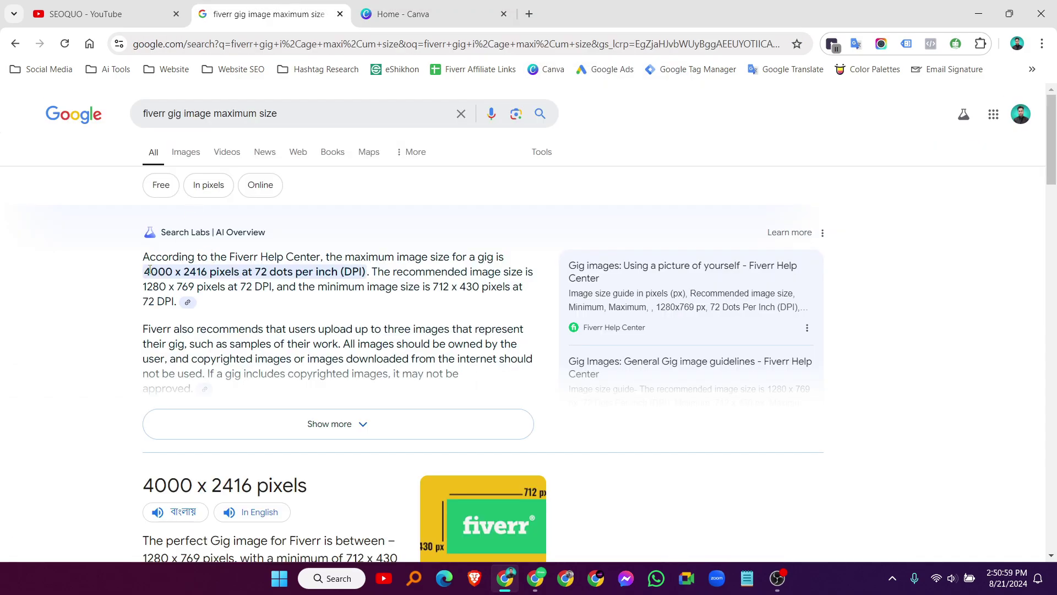
mouse_move(144, 272)
left_mouse_down()
mouse_move(207, 273)
mouse_move(144, 275)
left_mouse_up()
left_click_drag(184, 272, 208, 271)
left_click(193, 270)
left_click(421, 12)
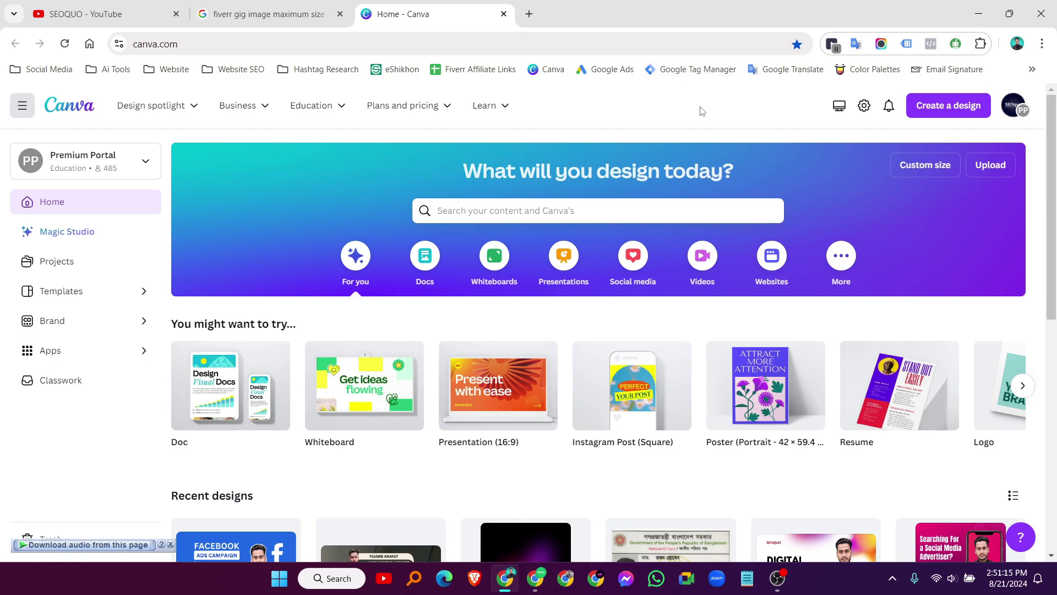
- Create a new custom-size design 4000 px wide and 2416 px high, checking the height against the Google result
left_click(942, 111)
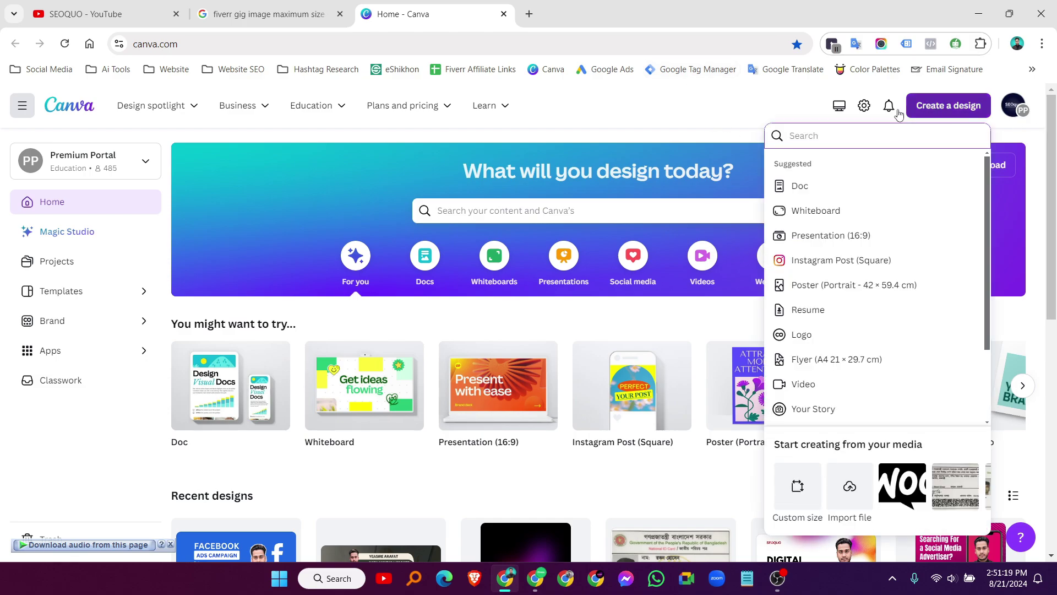
left_click(798, 485)
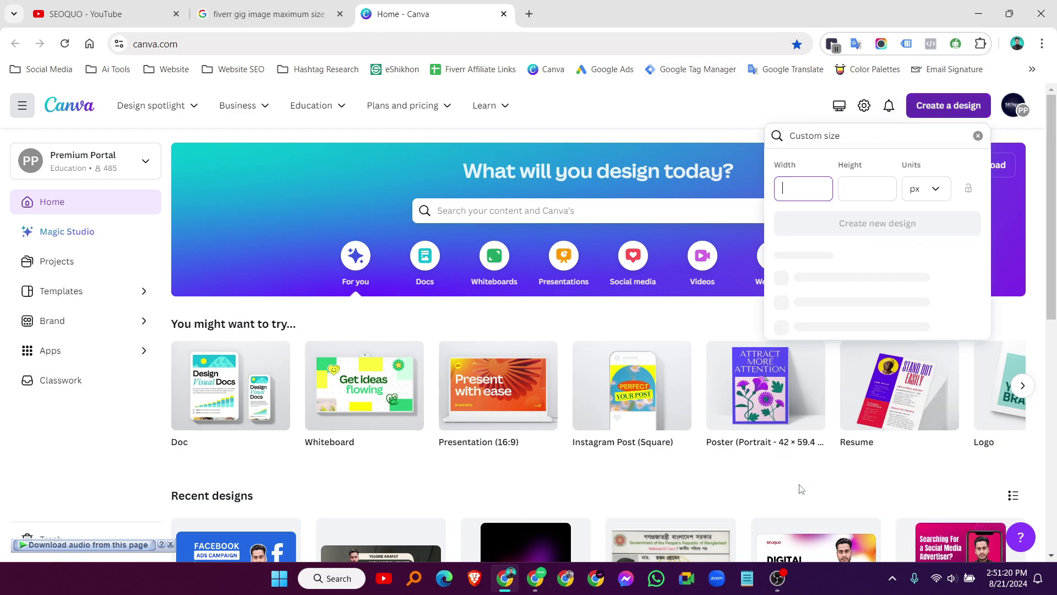
left_click(801, 166)
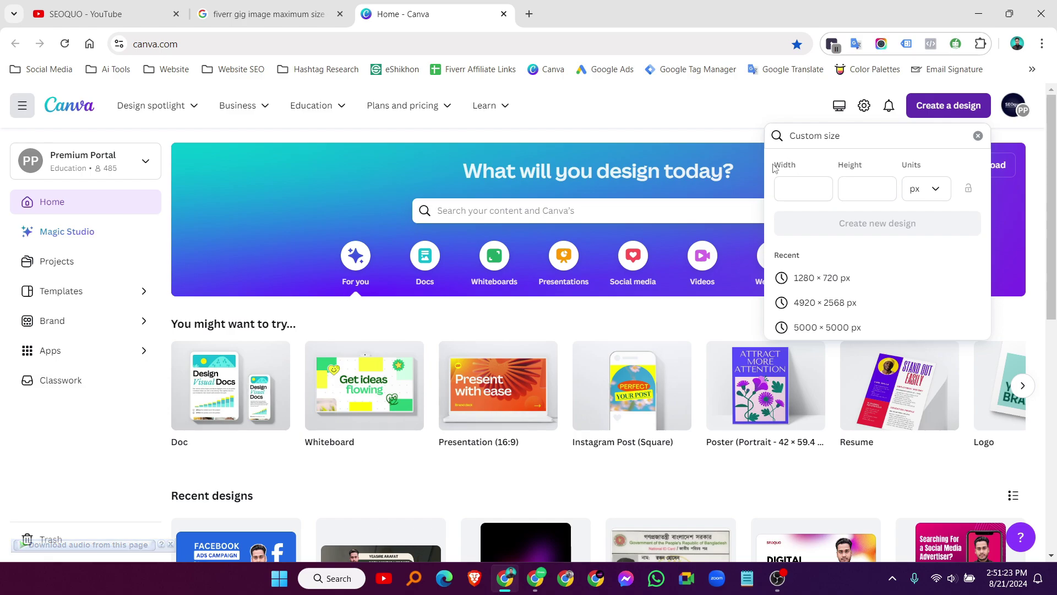
left_click(797, 191)
type("4000")
key("Tab")
left_click(268, 14)
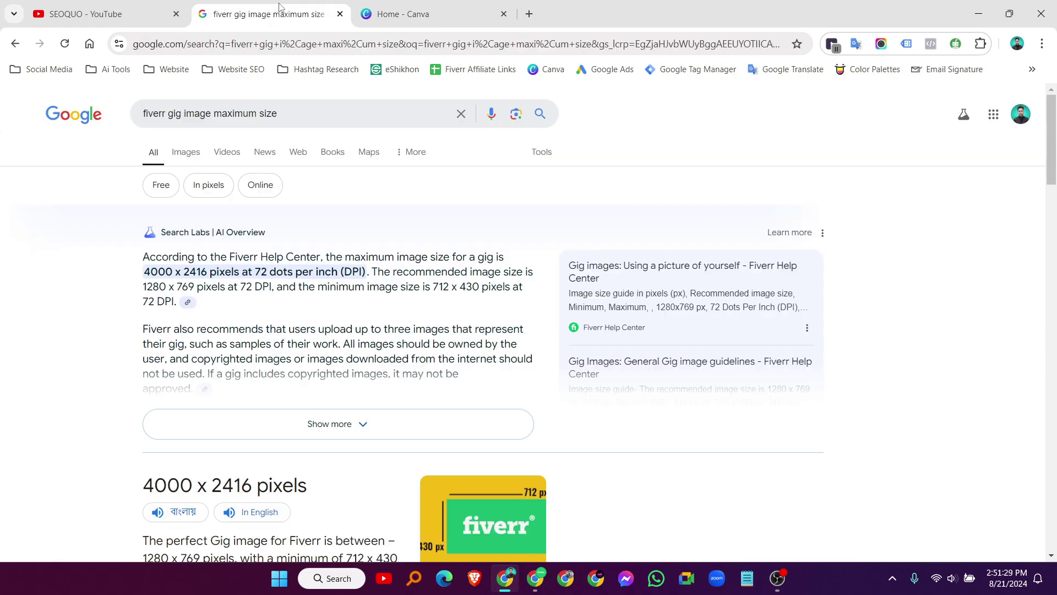
left_click(395, 13)
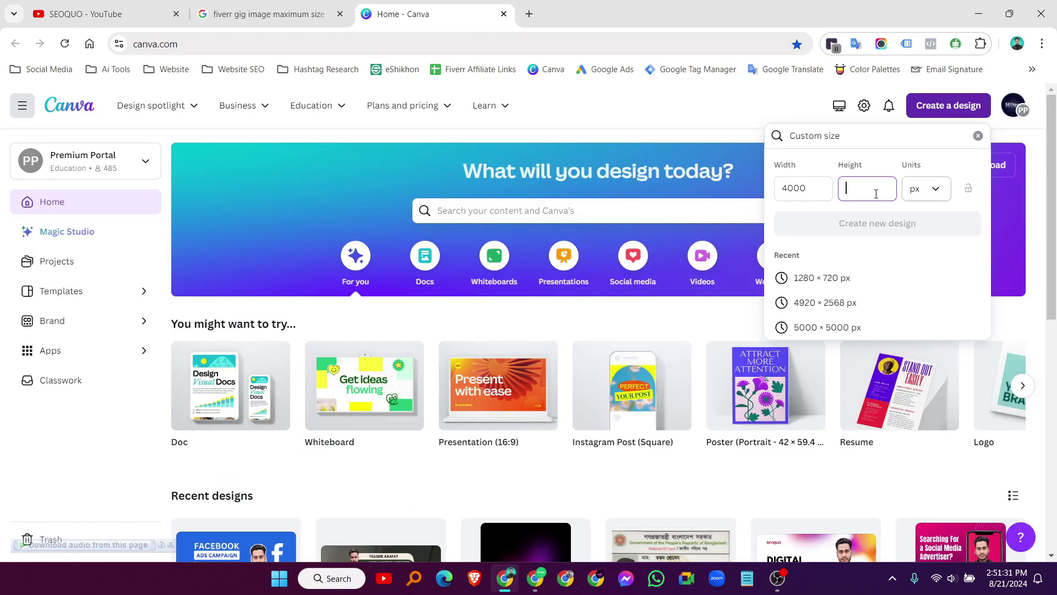
type("2417")
key("BackSpace")
type("6")
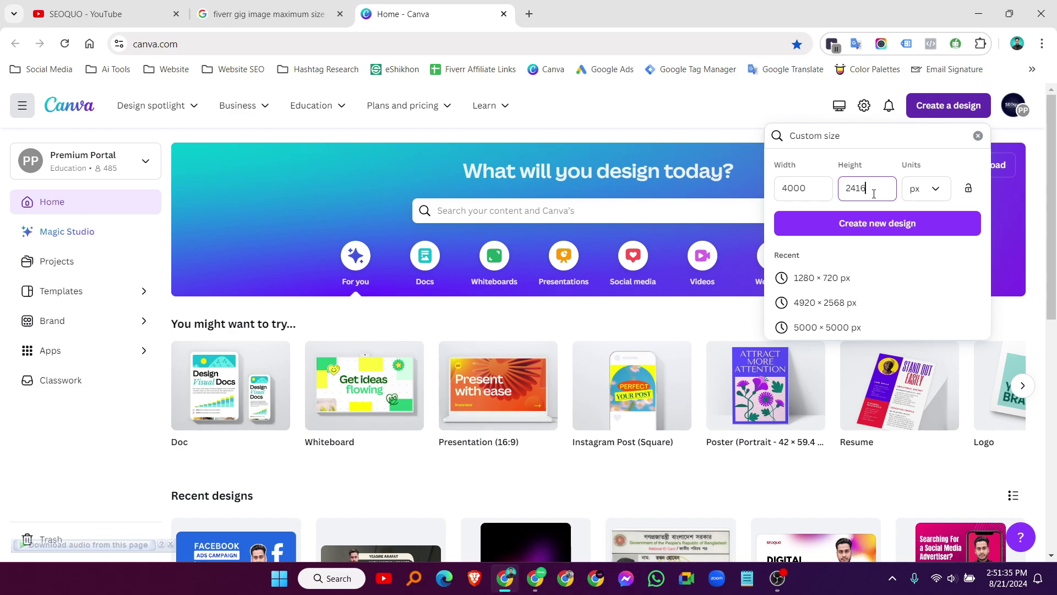
left_click(873, 228)
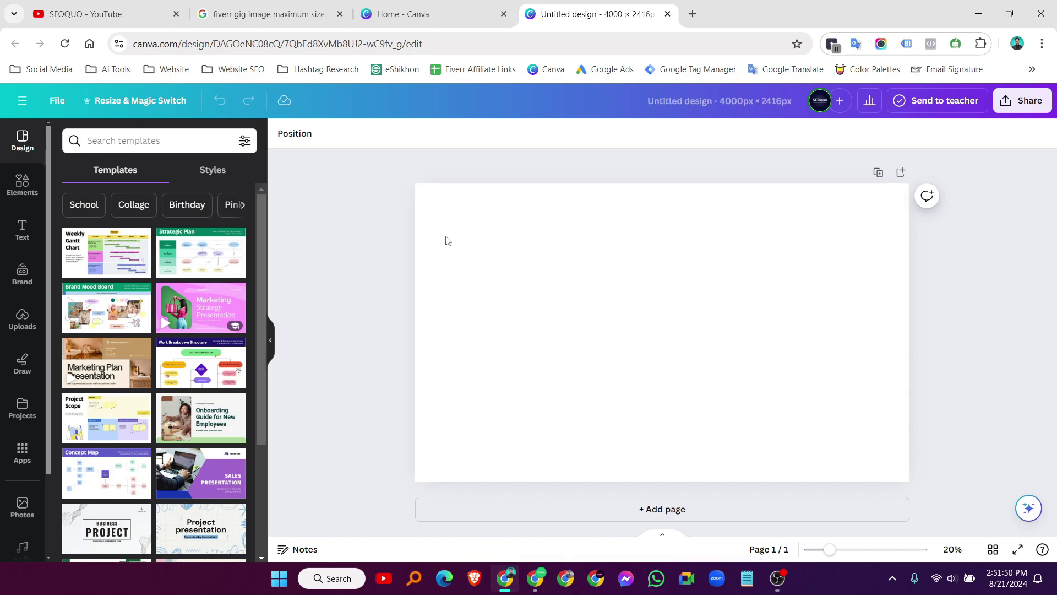
- Set the blank page's background to the solid purple colour #9600FF
left_click(452, 219)
left_click(283, 134)
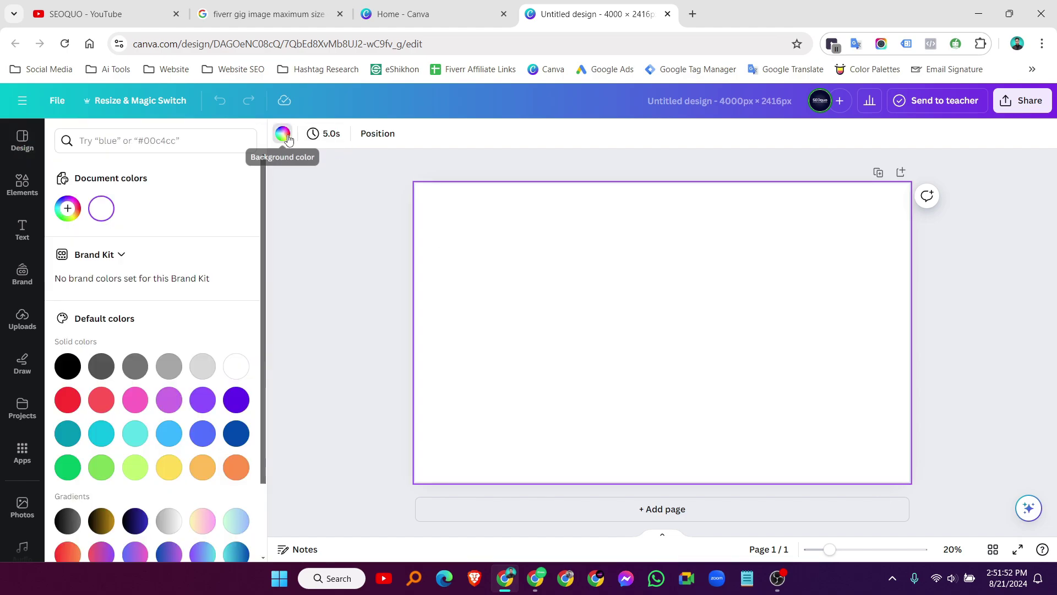
left_click(72, 212)
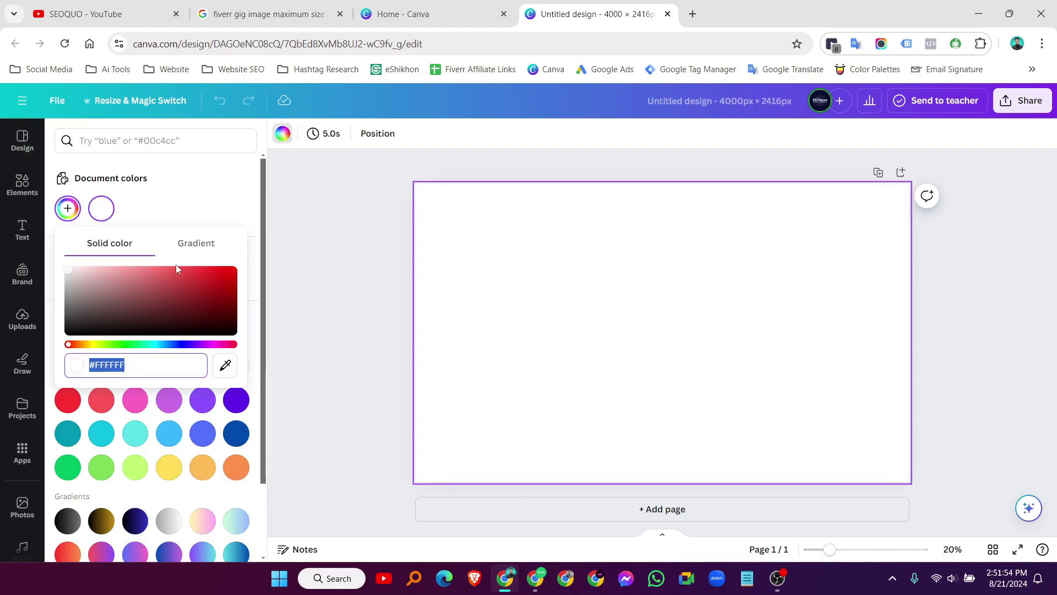
left_click_drag(176, 265, 254, 257)
left_click(198, 344)
left_click(223, 300)
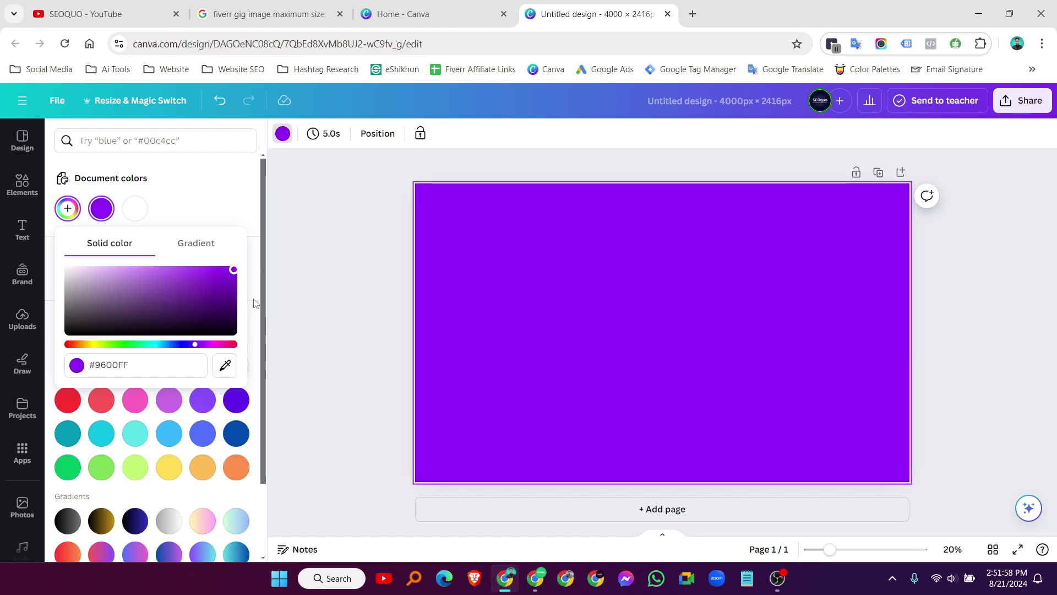
left_click(993, 333)
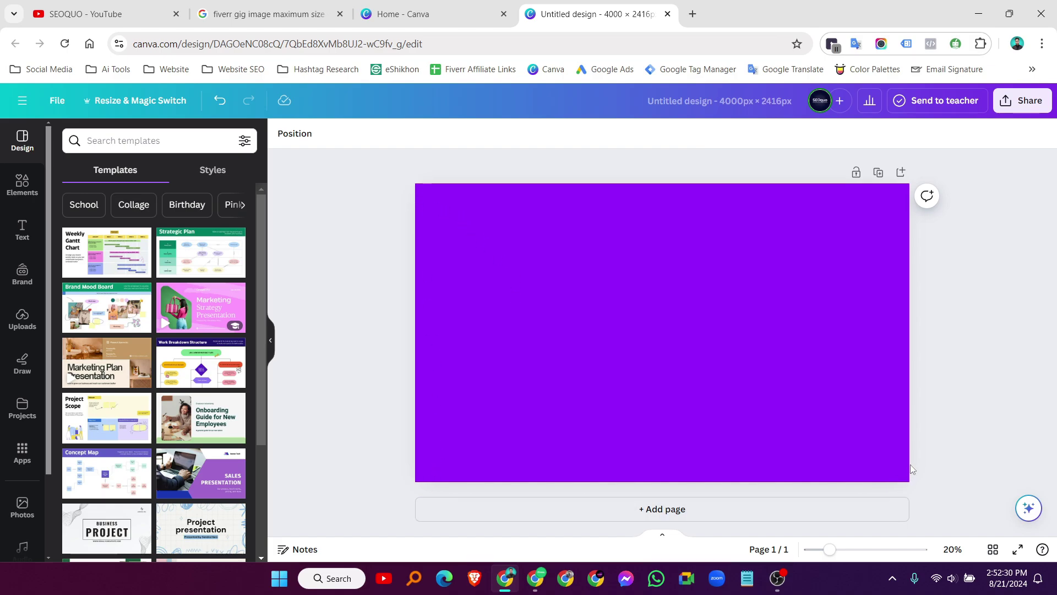
- Add a square shape to the page and enlarge it into a wide rectangle spanning the full page height
key("r")
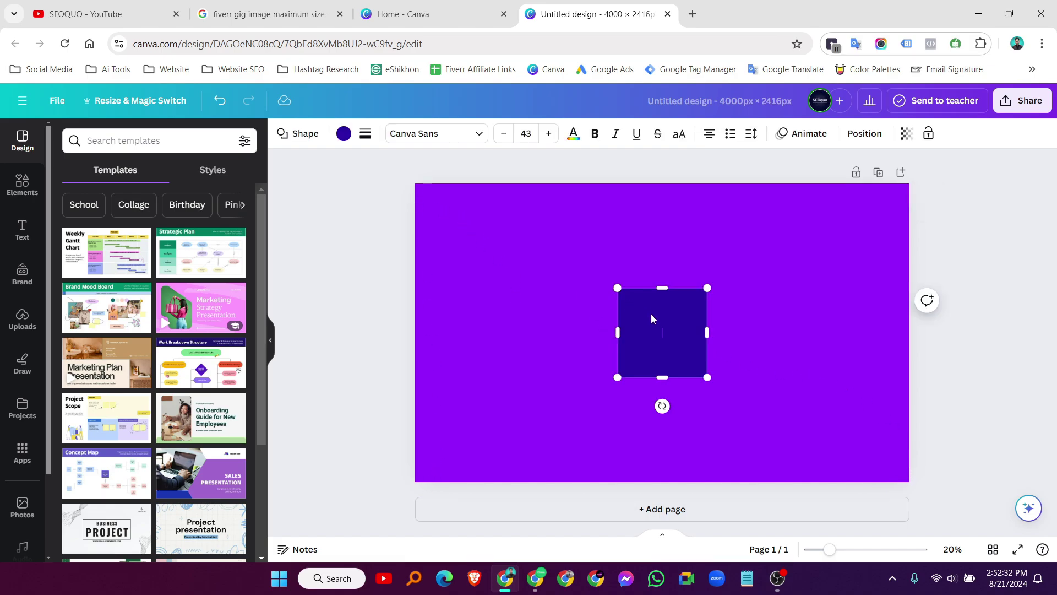
left_click_drag(668, 322, 525, 243)
left_click_drag(567, 302, 863, 458)
left_click_drag(666, 212, 664, 182)
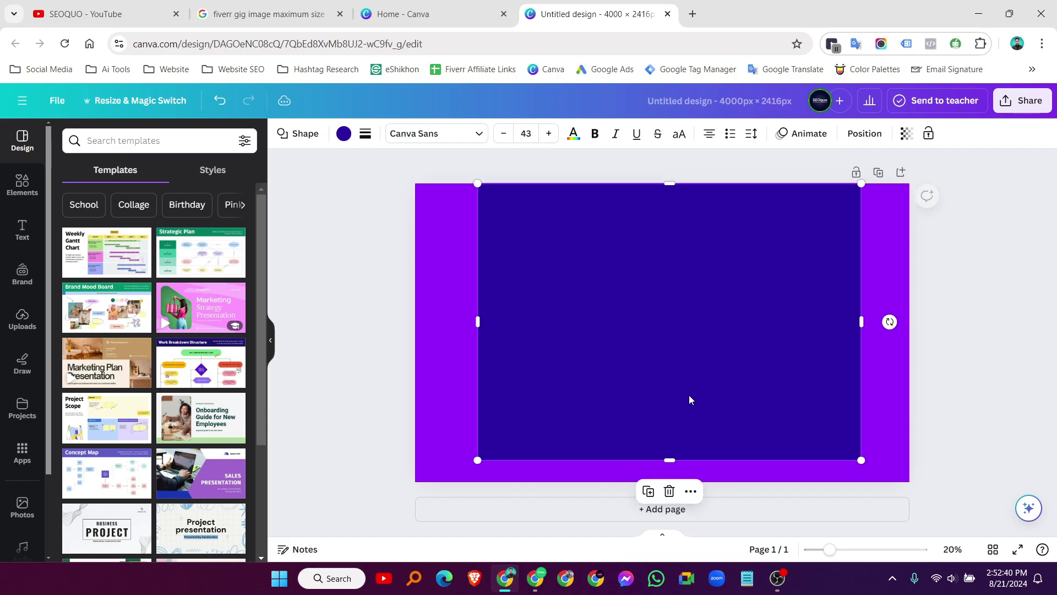
left_click_drag(669, 459, 671, 480)
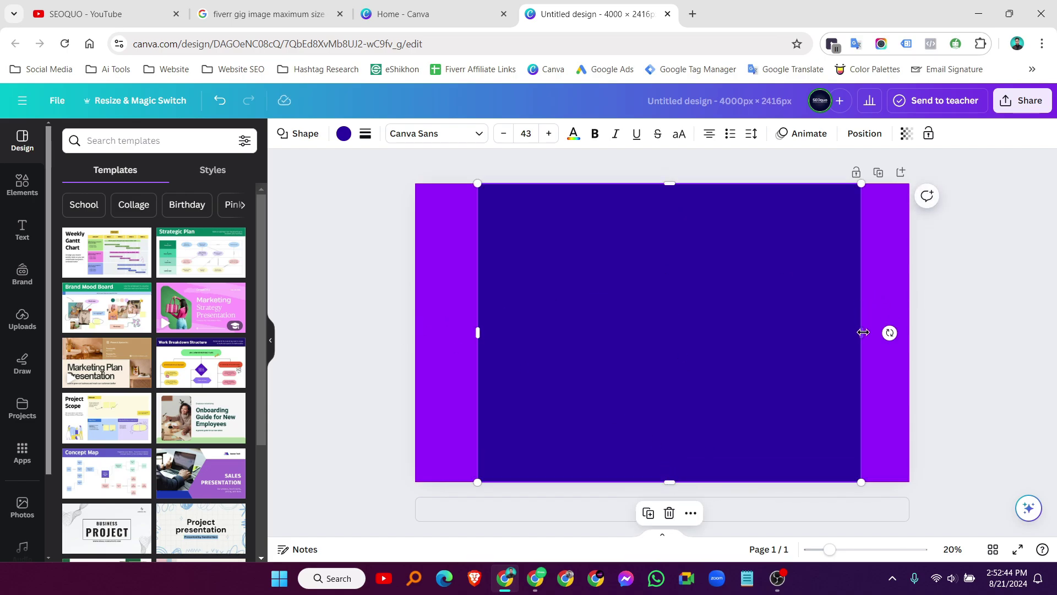
- Narrow the dark blue rectangle slightly from both sides and centre it horizontally, leaving equal purple margins
left_click_drag(862, 332, 854, 332)
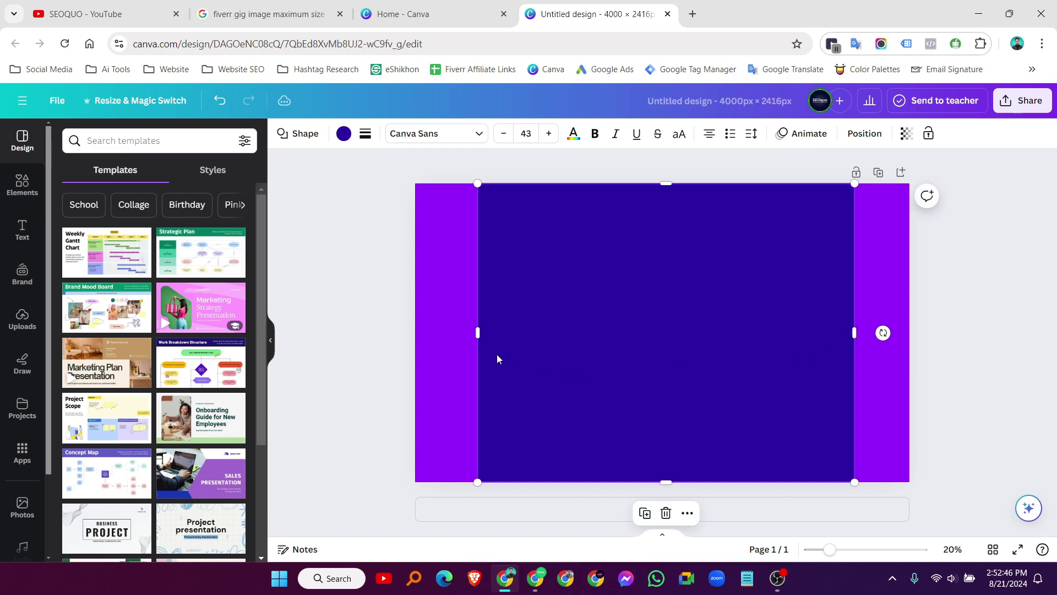
left_click_drag(477, 333, 484, 333)
left_click(428, 283)
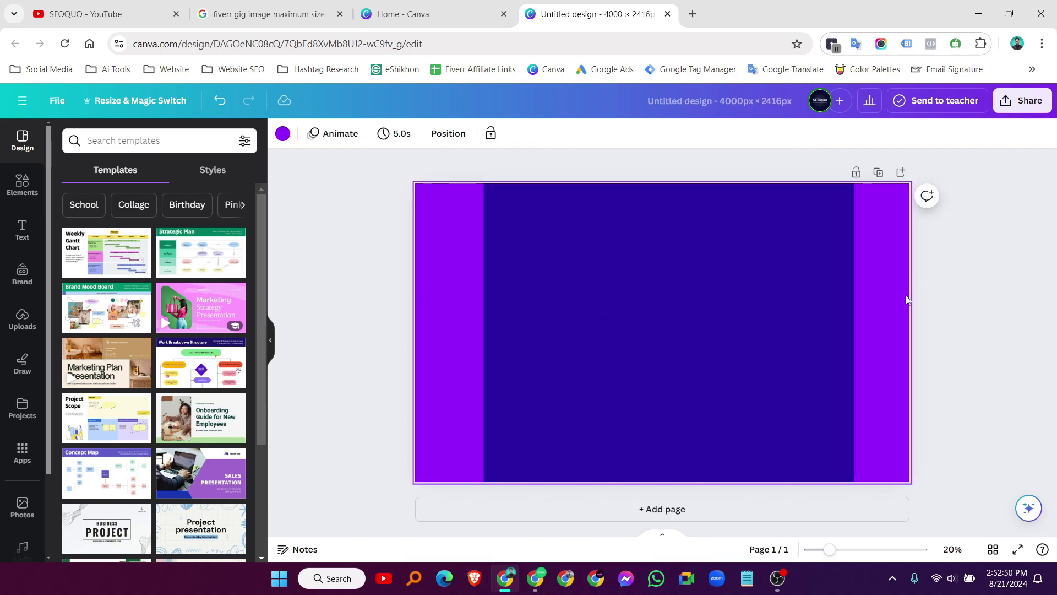
left_click(527, 213)
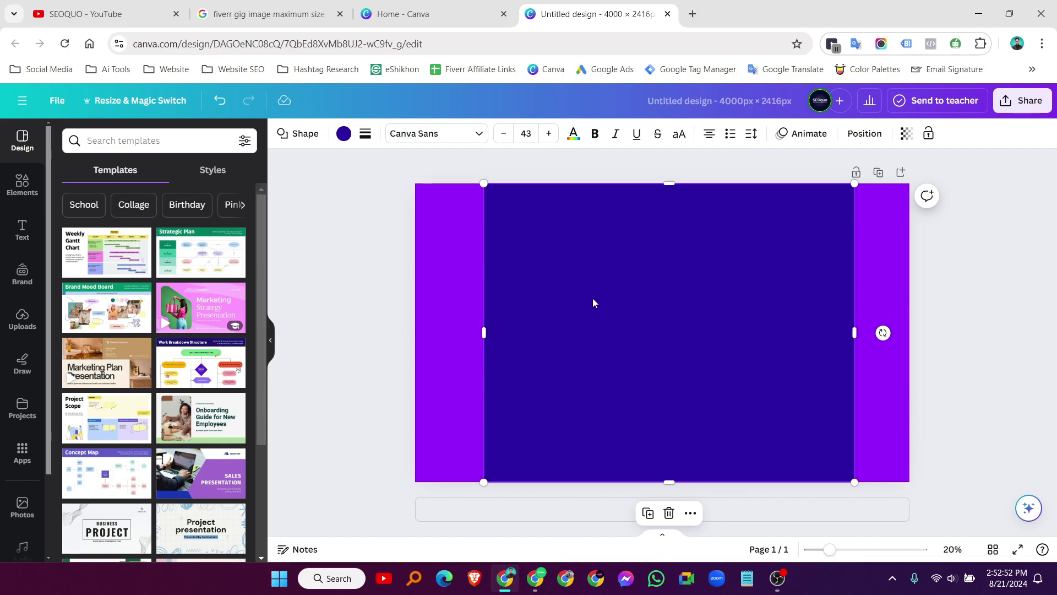
left_click(989, 301)
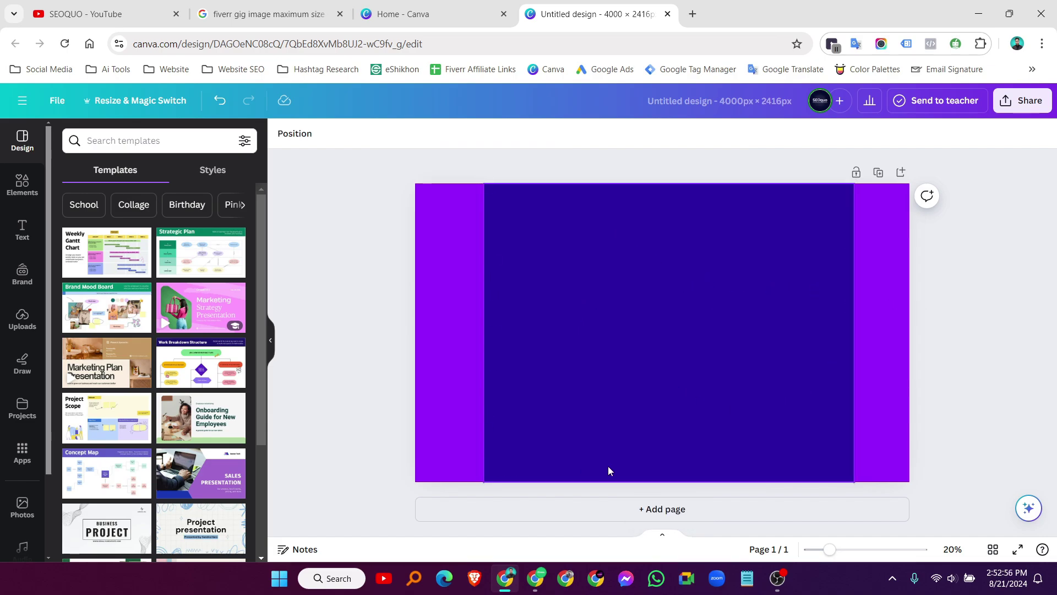
left_click_drag(767, 375, 759, 378)
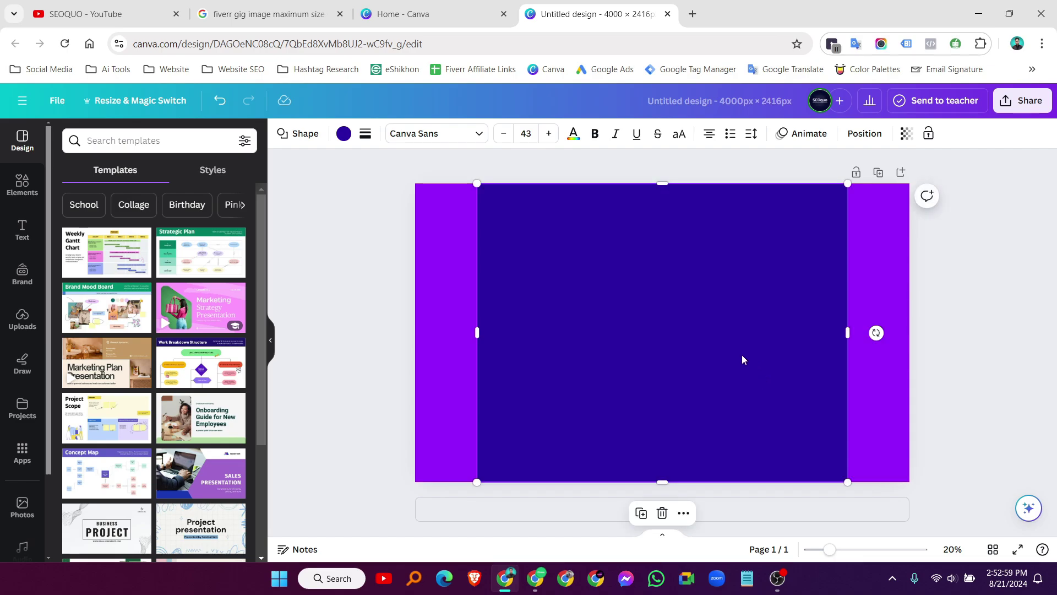
left_click(945, 330)
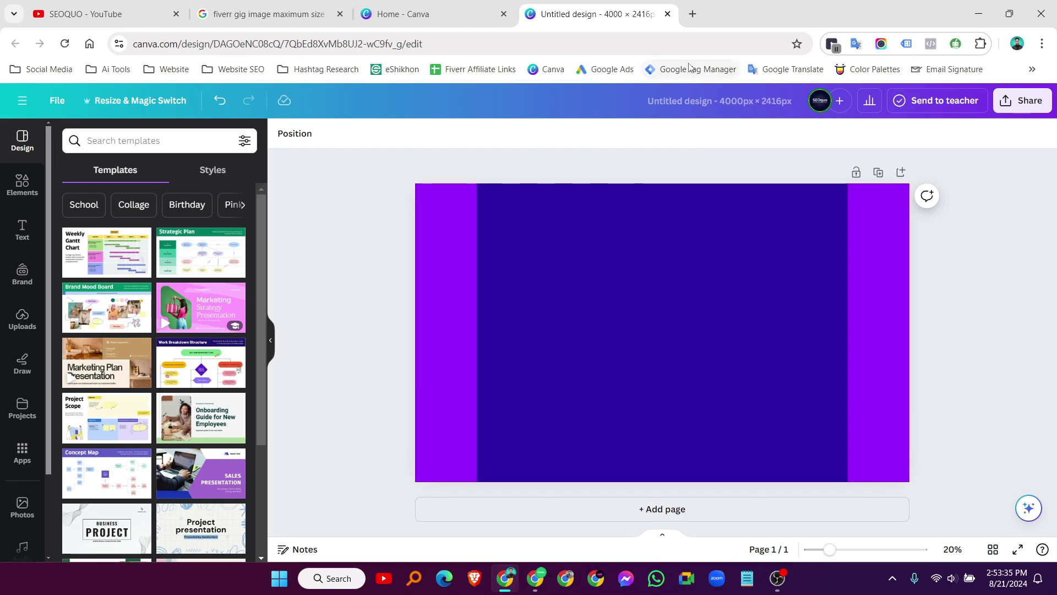
- Open fiverr.com in a new browser tab and search its services for "pixel setup" to view existing gig images
left_click(693, 15)
type("fiverr.com")
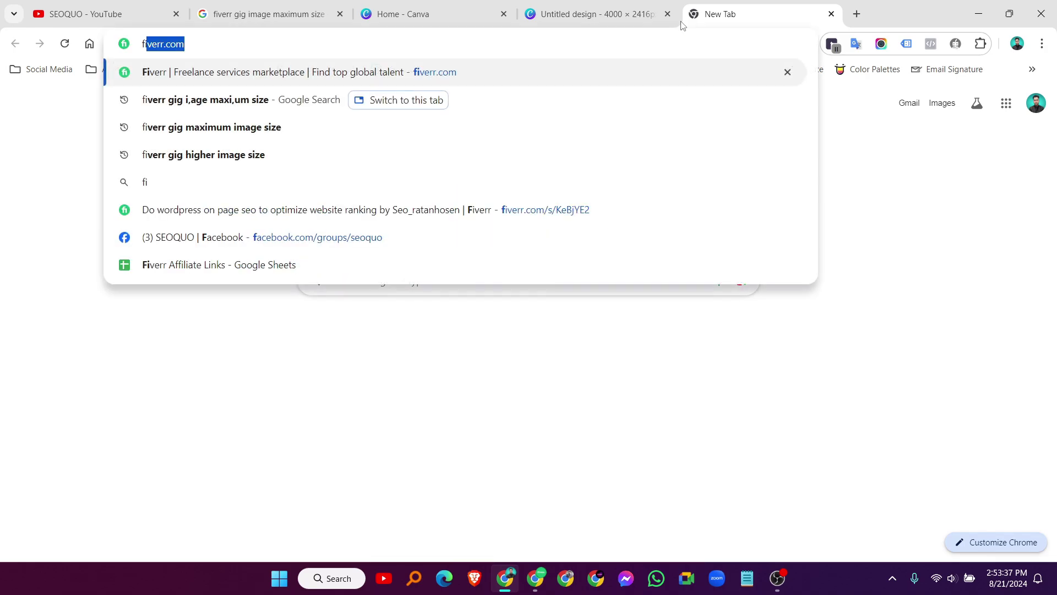
key("Return")
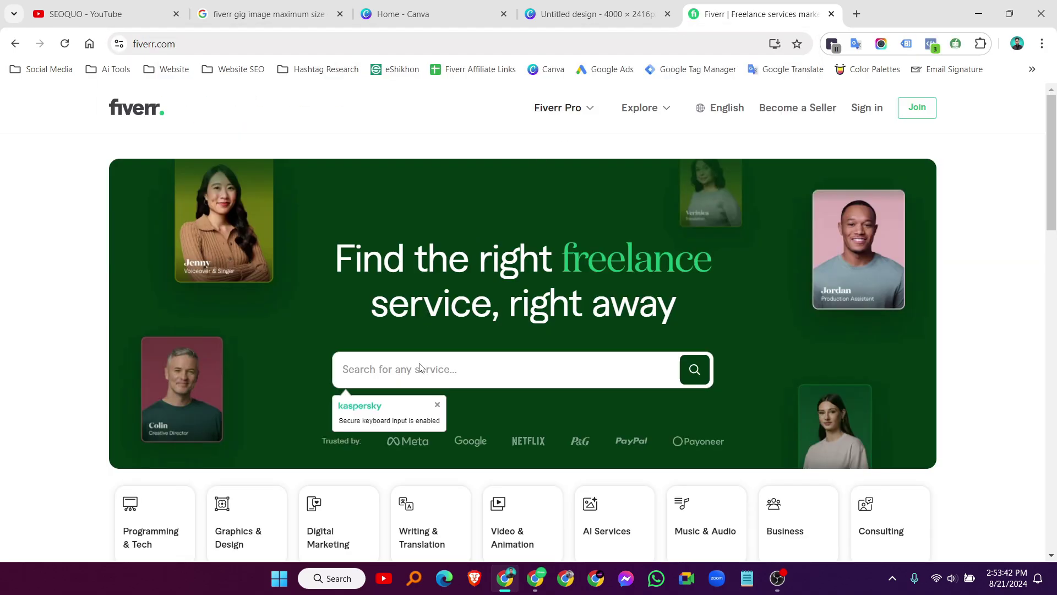
type("pixel setup")
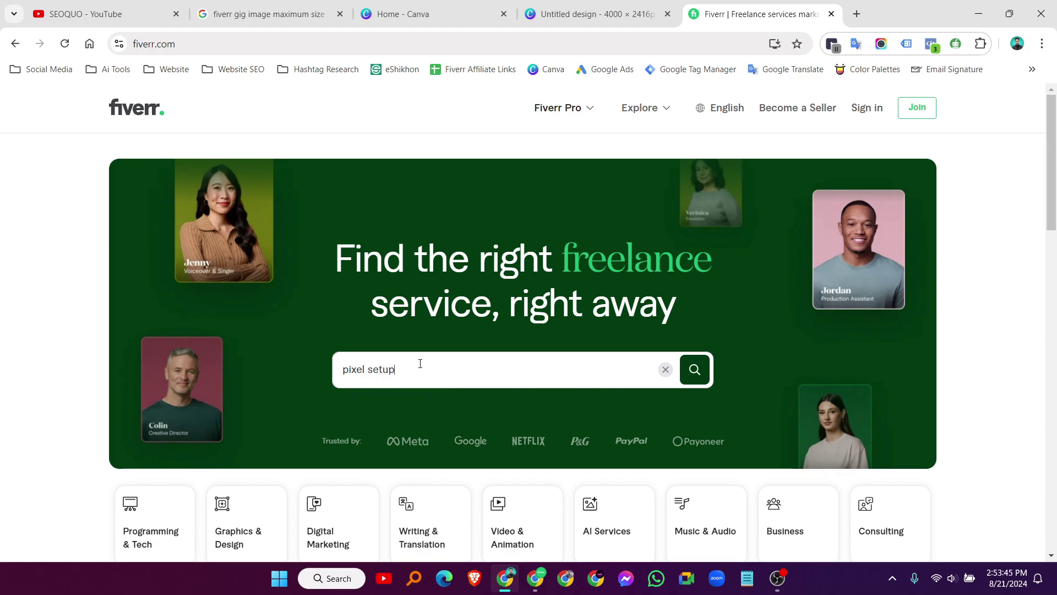
key("Return")
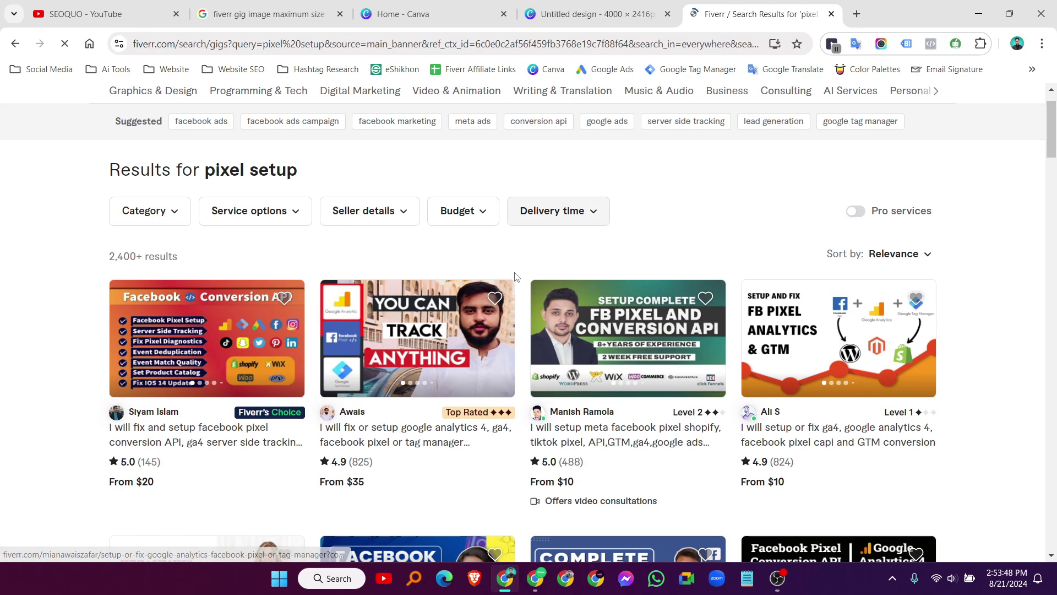
scroll(517, 277, "down", 1)
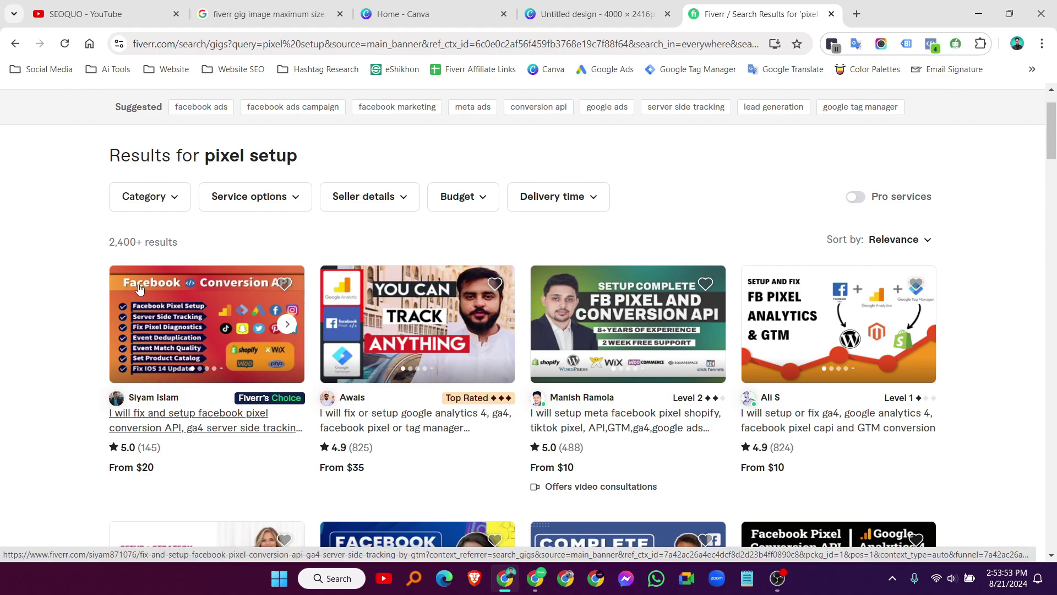
- Look through the gig images in the pixel setup search results for layout and design ideas
scroll(222, 321, "up", 2)
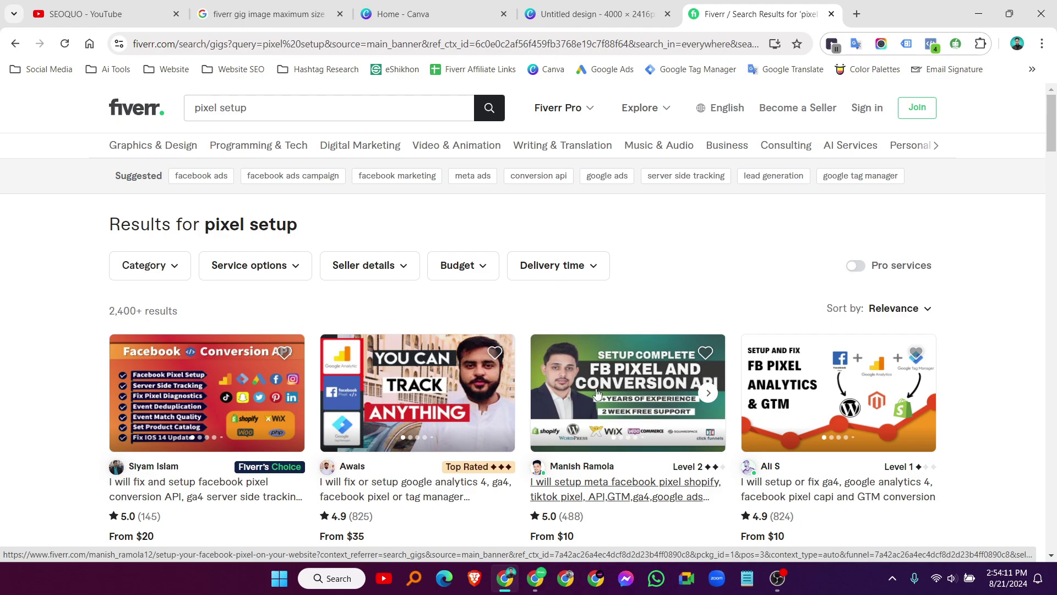
scroll(645, 384, "down", 1)
scroll(645, 383, "down", 1)
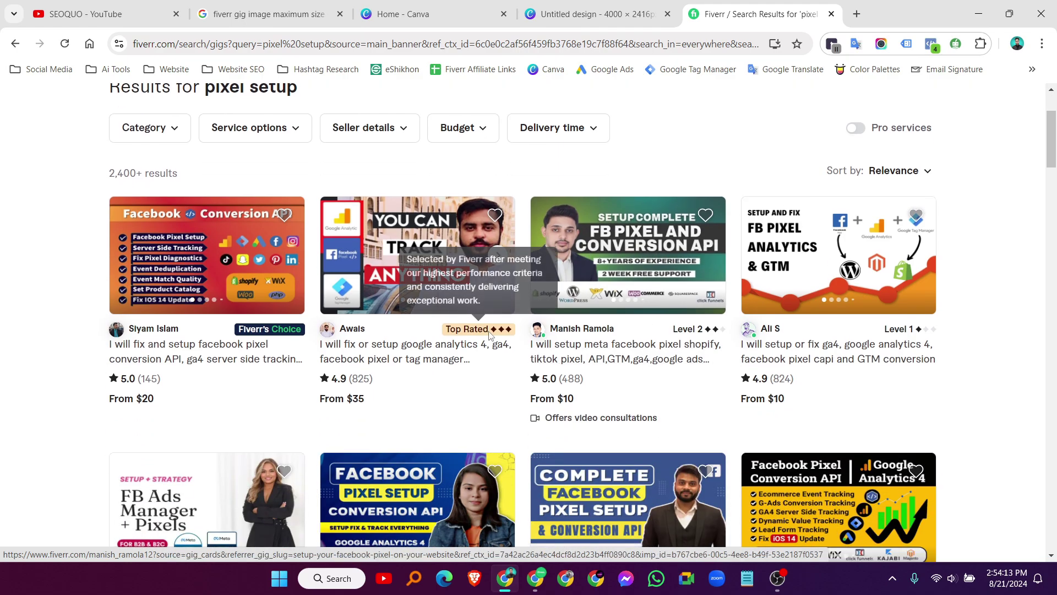
scroll(483, 315, "down", 2)
scroll(425, 337, "down", 2)
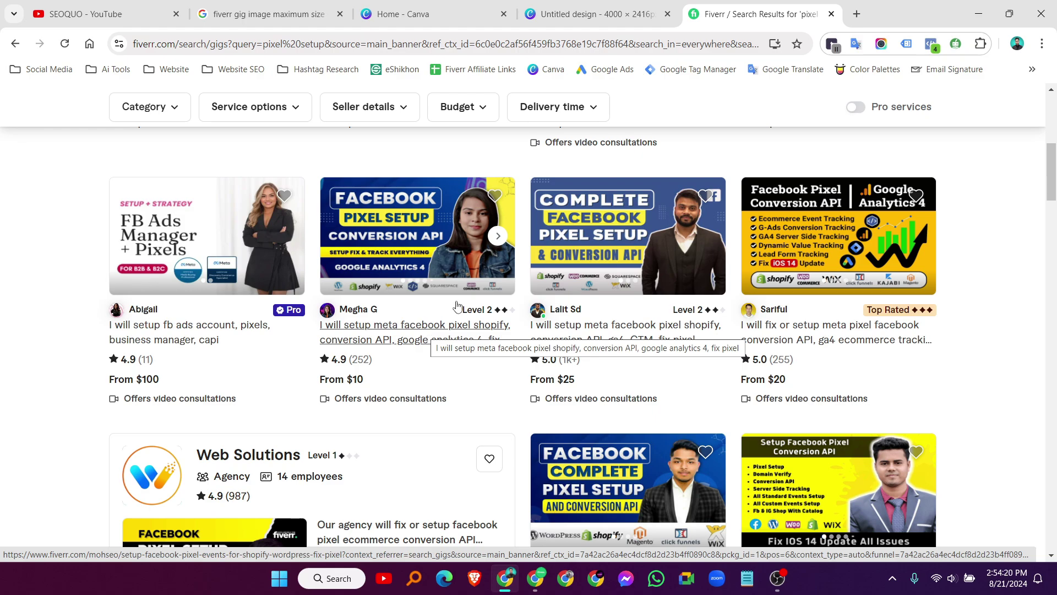
- Switch back to the Canva design and delete the dark blue rectangle from the purple page
left_click(576, 16)
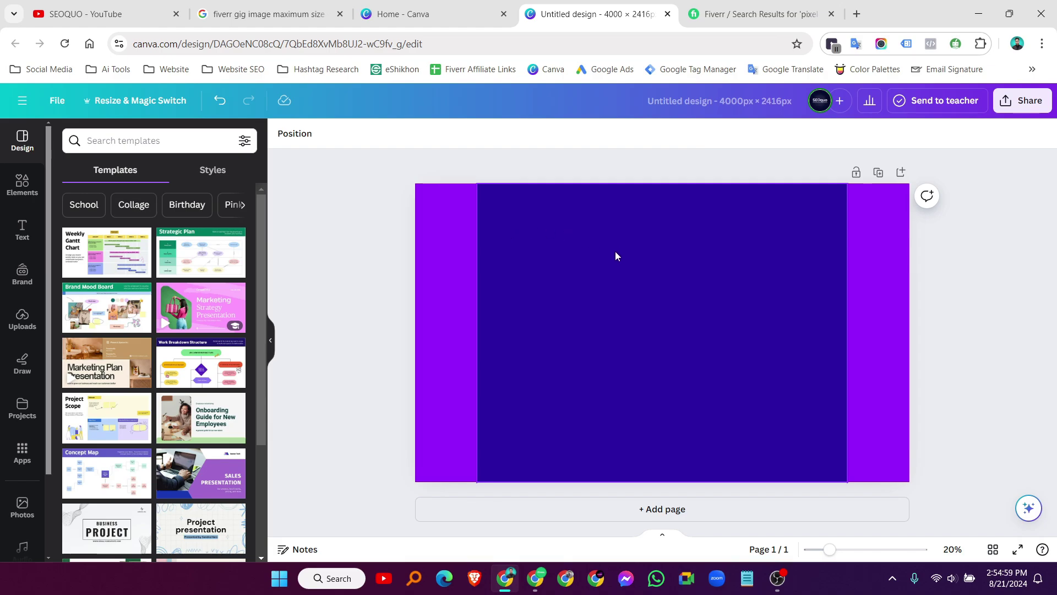
left_click(674, 277)
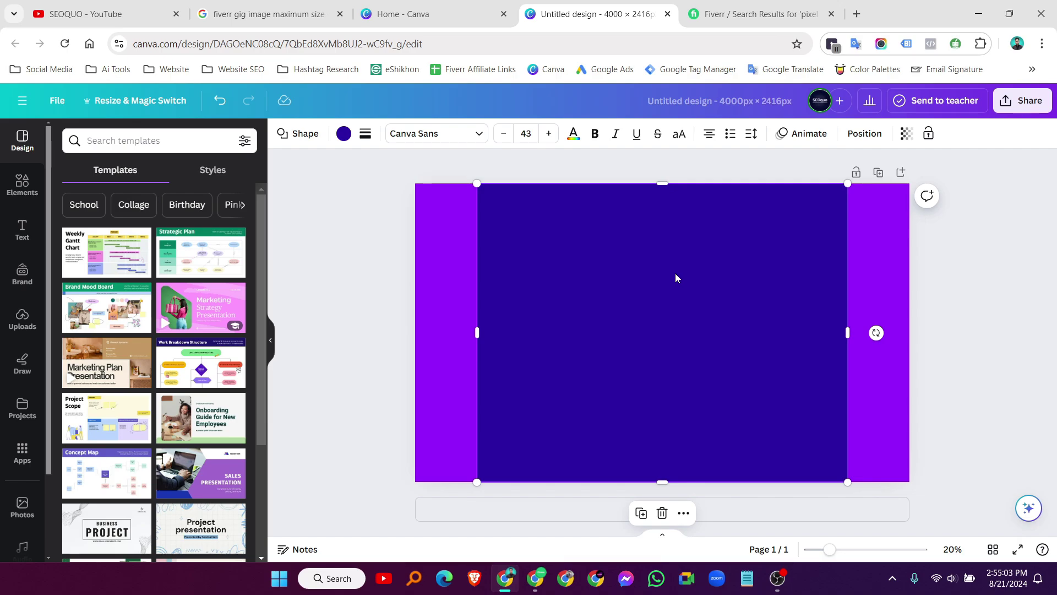
key("Delete")
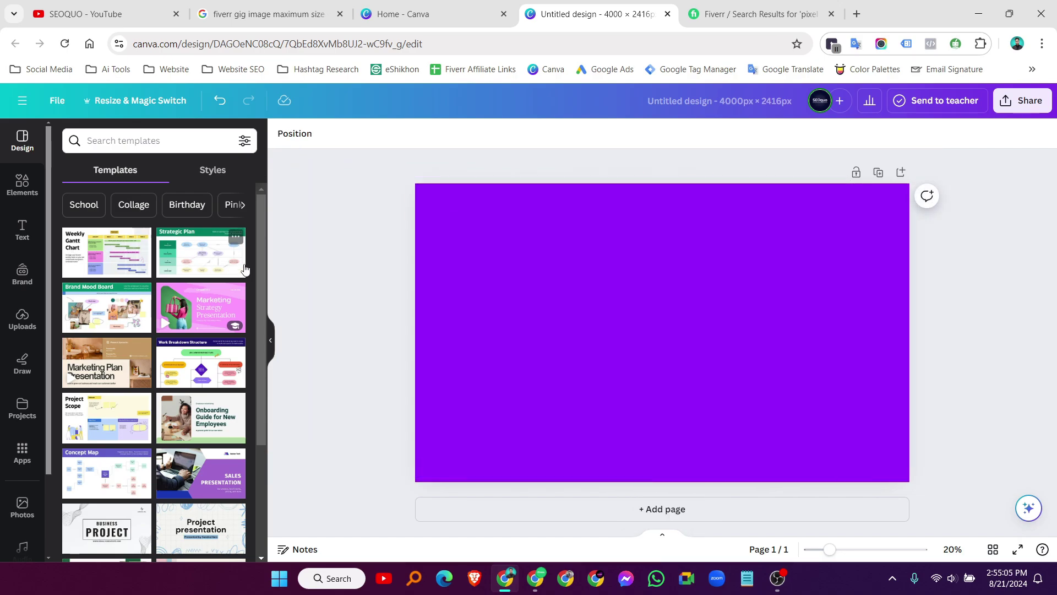
left_click(585, 259)
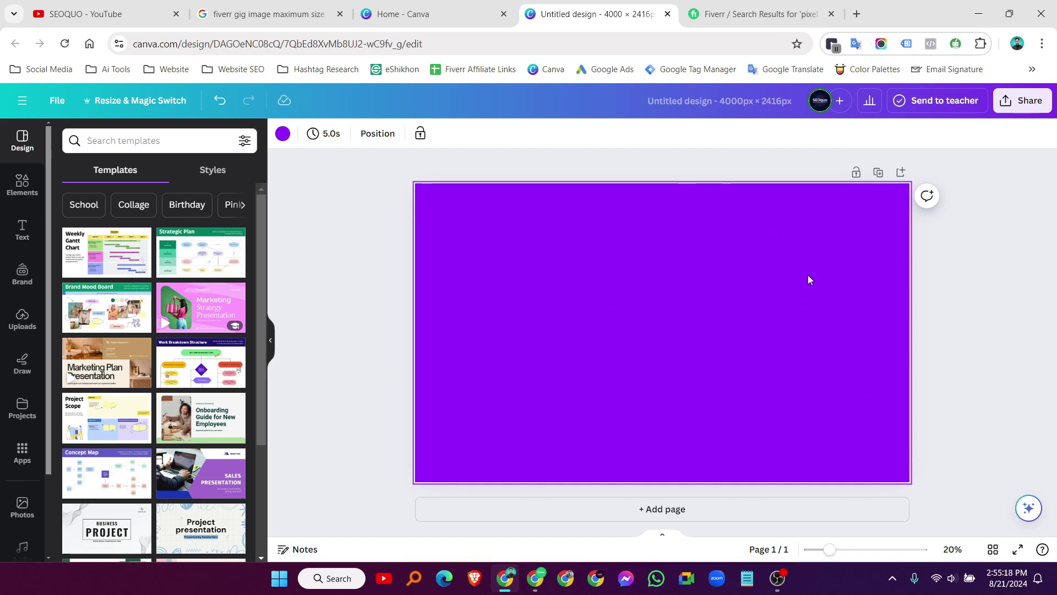
- Find a photo with the search "a man is pointing", place the surprised man in a white T-shirt on the page's right side and remove its background
left_click(22, 185)
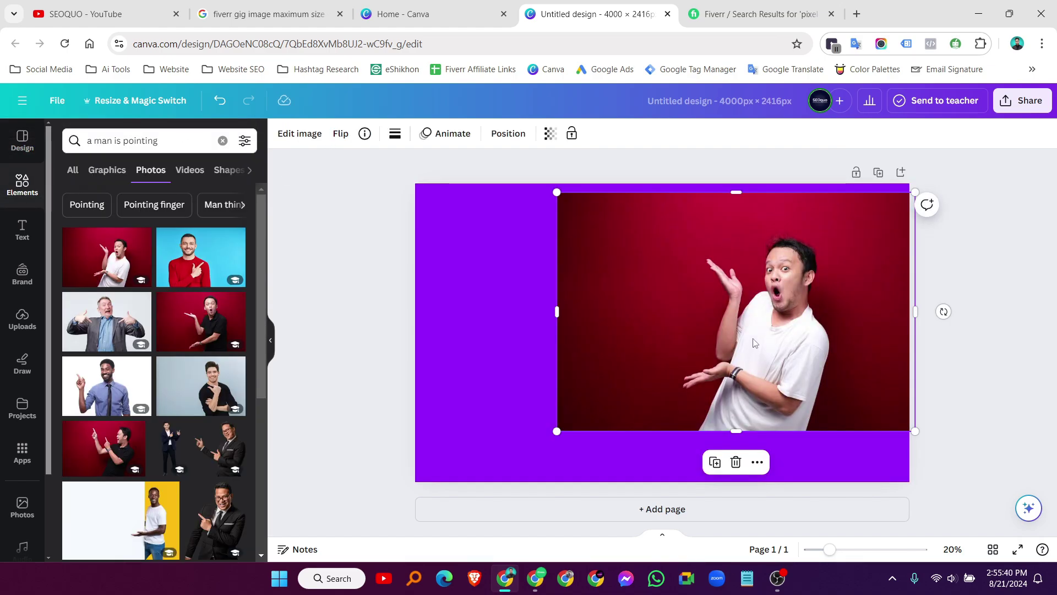
left_click_drag(773, 325, 767, 315)
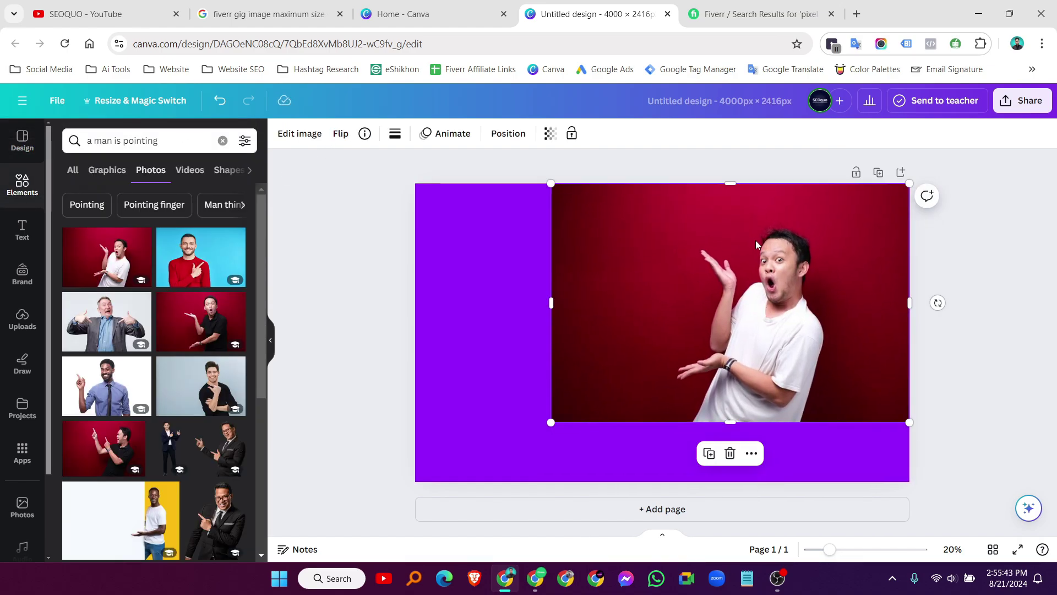
left_click(292, 142)
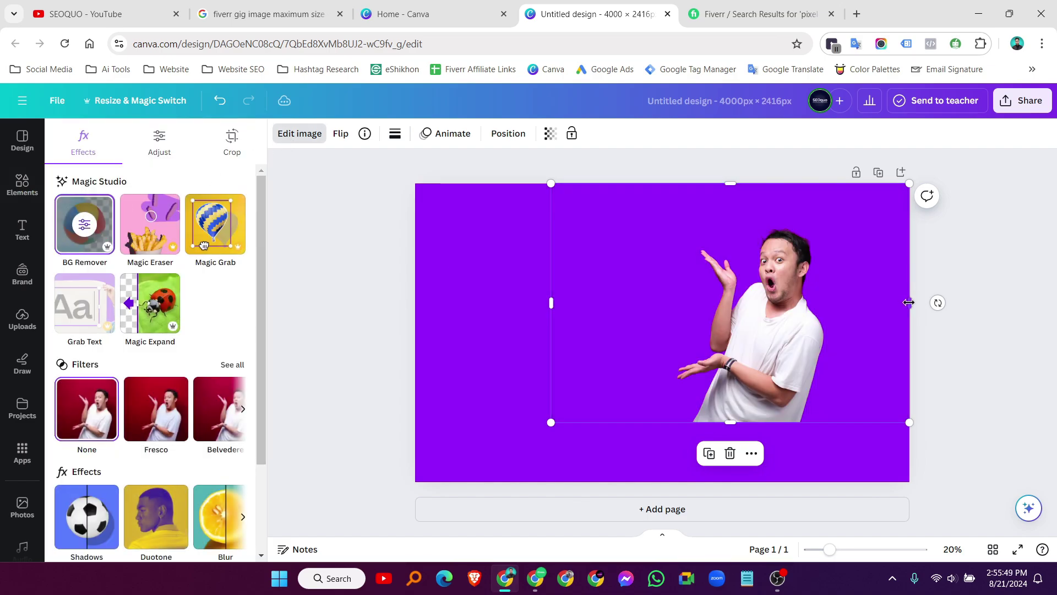
- Crop the empty sides of the man's photo and enlarge it so he fills the right part of the page down to its lower edge
left_click_drag(908, 302, 828, 302)
left_click_drag(551, 303, 678, 304)
left_click_drag(828, 424, 858, 440)
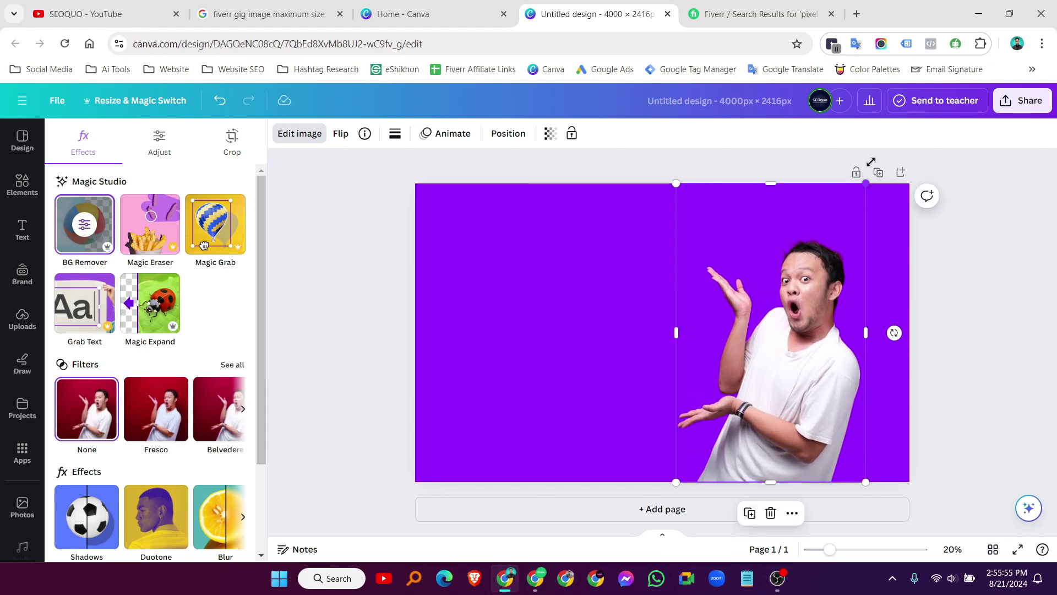
left_click_drag(870, 162, 883, 140)
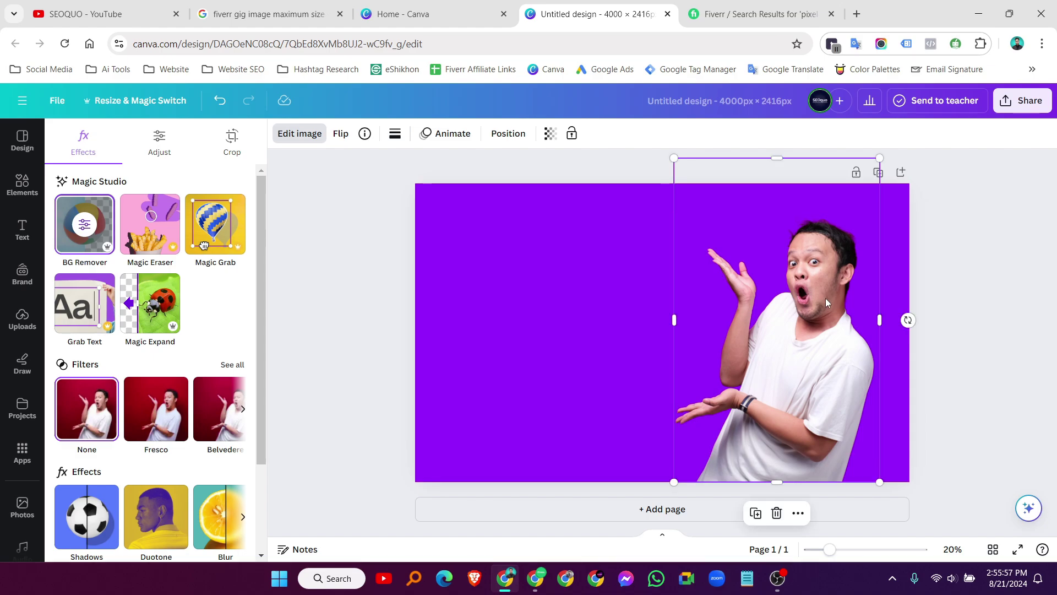
key("Escape")
- Lock the man's photo in place on the page
right_click(773, 474)
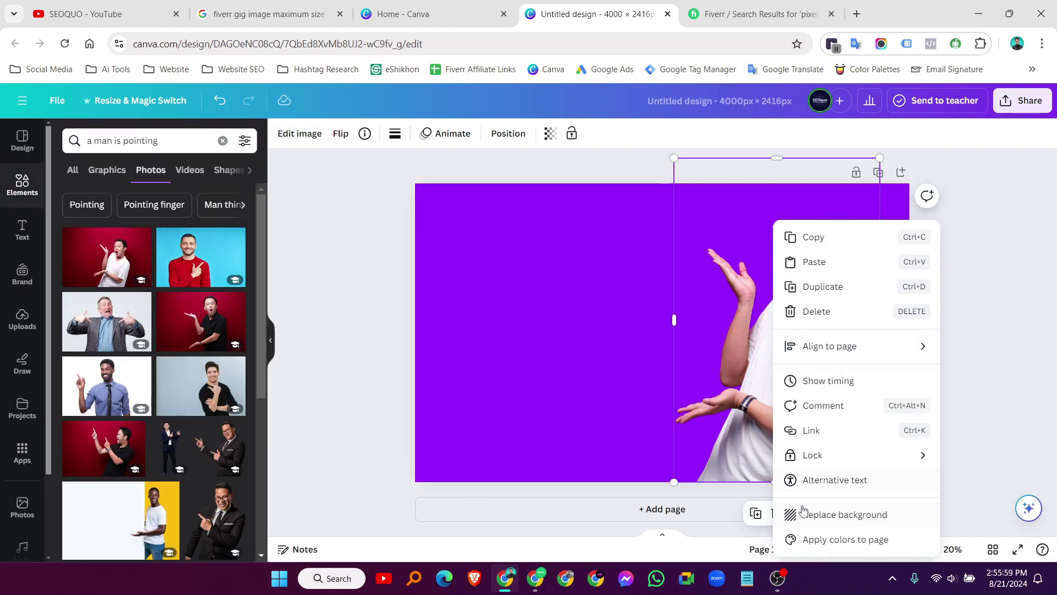
mouse_move(808, 457)
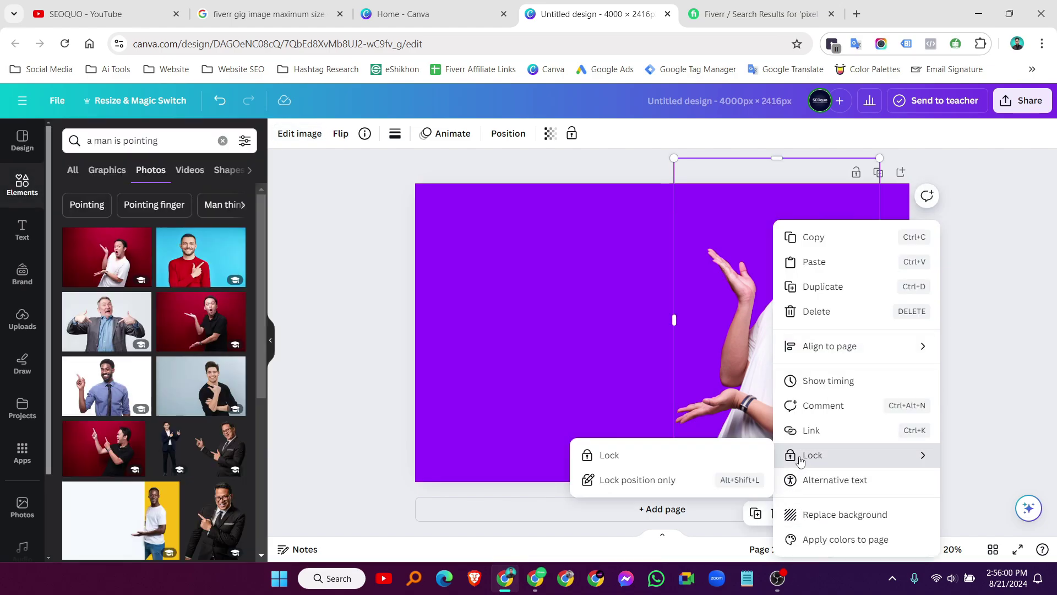
left_click(625, 464)
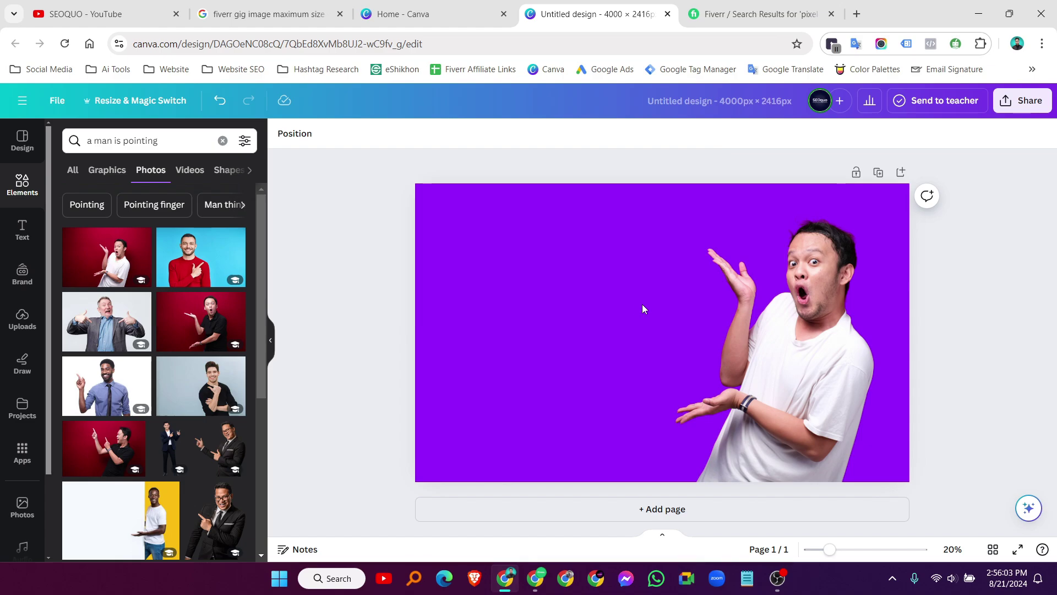
- Add a rectangle beside the man's raised hand, reduce it to a short, wide bar and fill it white
left_click(455, 279)
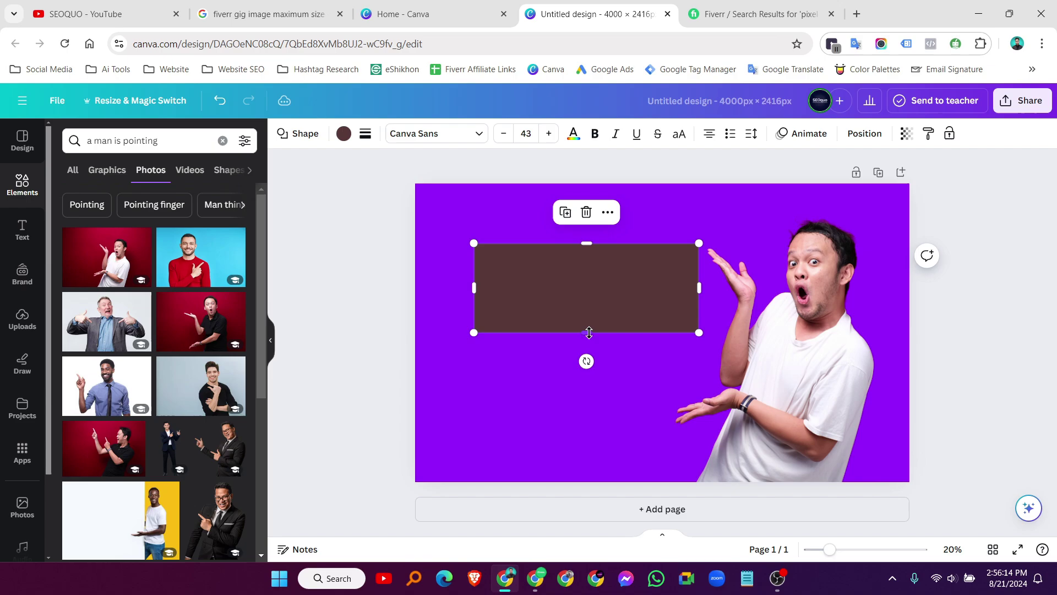
left_click_drag(586, 330, 587, 289)
left_click(365, 133)
left_click(344, 134)
left_click(202, 208)
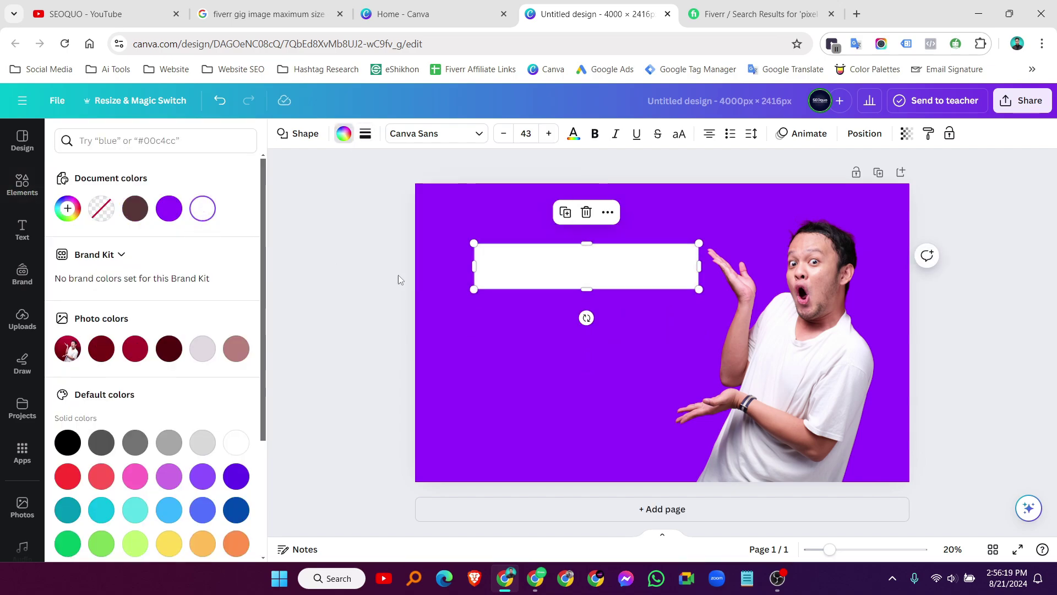
- Round the white bar's corners and narrow it slightly from its left side
left_click(365, 133)
left_click_drag(441, 258, 499, 264)
left_click(511, 294)
- Lock the rounded white bar in place
right_click(548, 267)
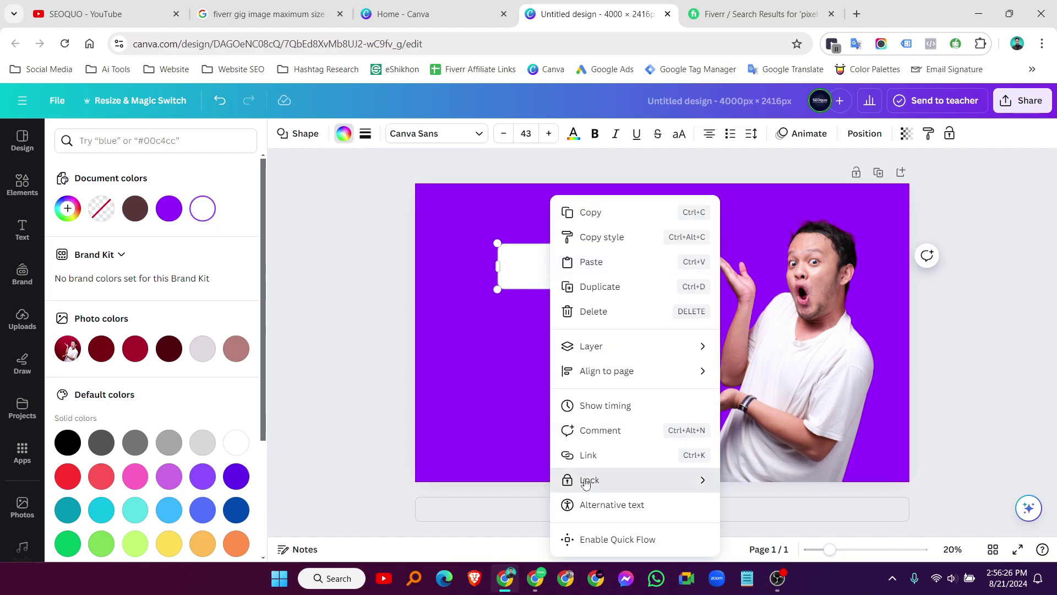
mouse_move(590, 480)
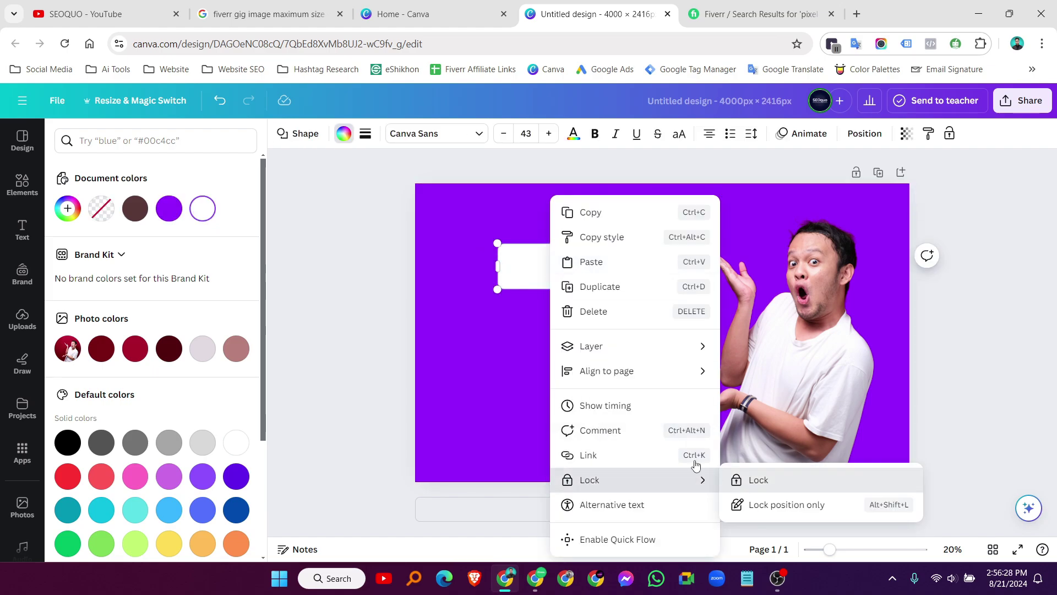
left_click(757, 479)
- Add a text box below the white bar, enlarge it to font size 143 and enter "Meta Pixel Setup"
left_click(540, 380)
key("t")
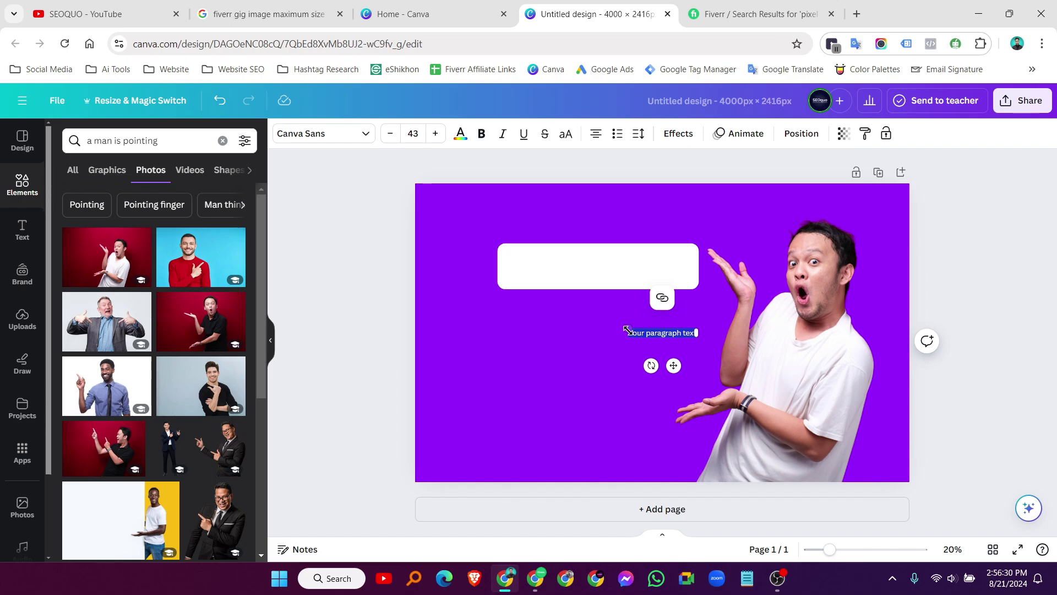
left_click_drag(623, 325, 478, 278)
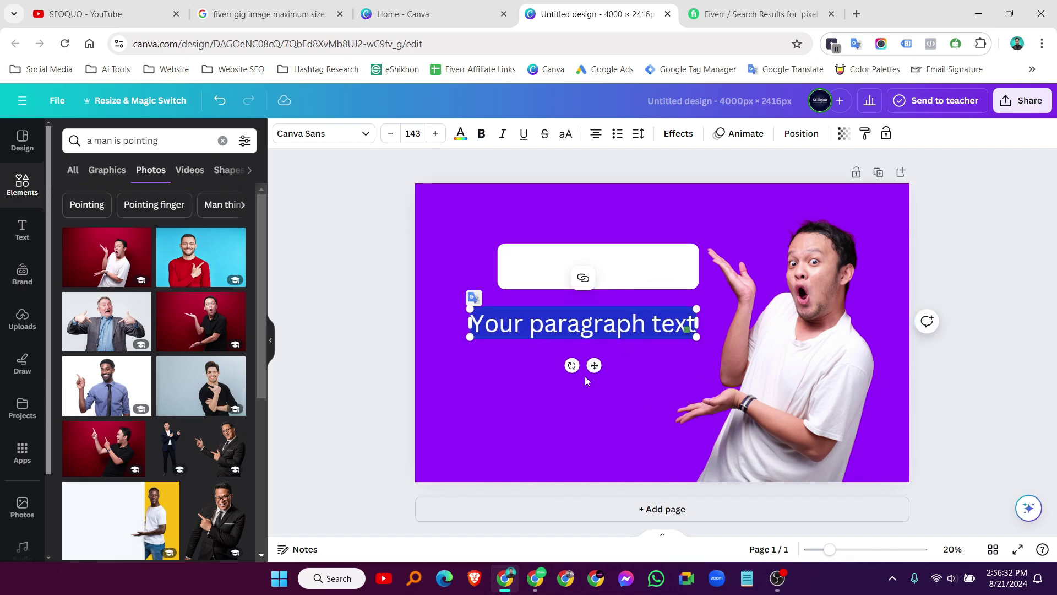
type("Meta")
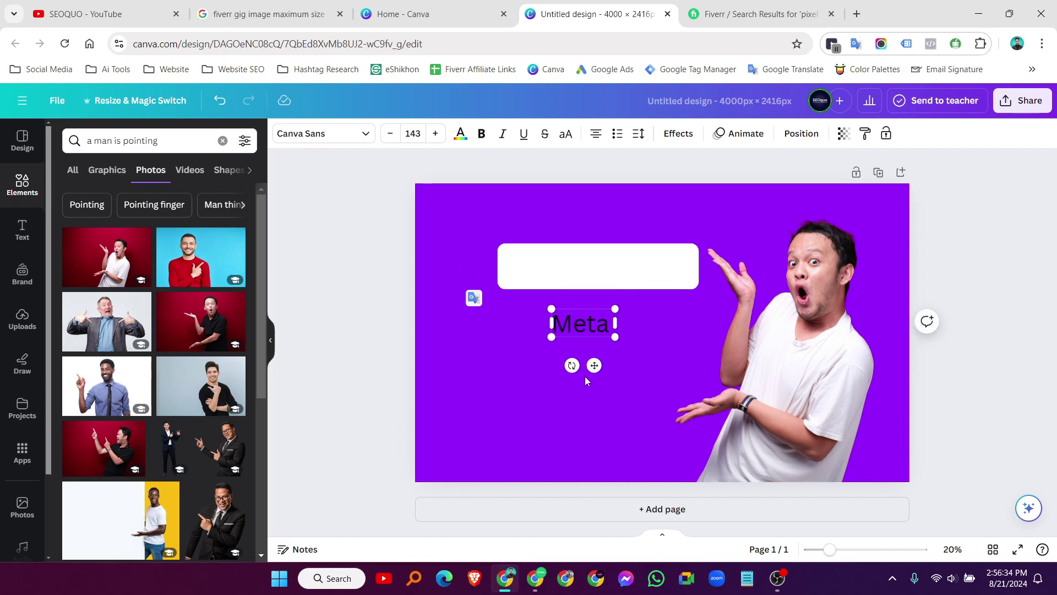
type(" Pixel")
key("Escape")
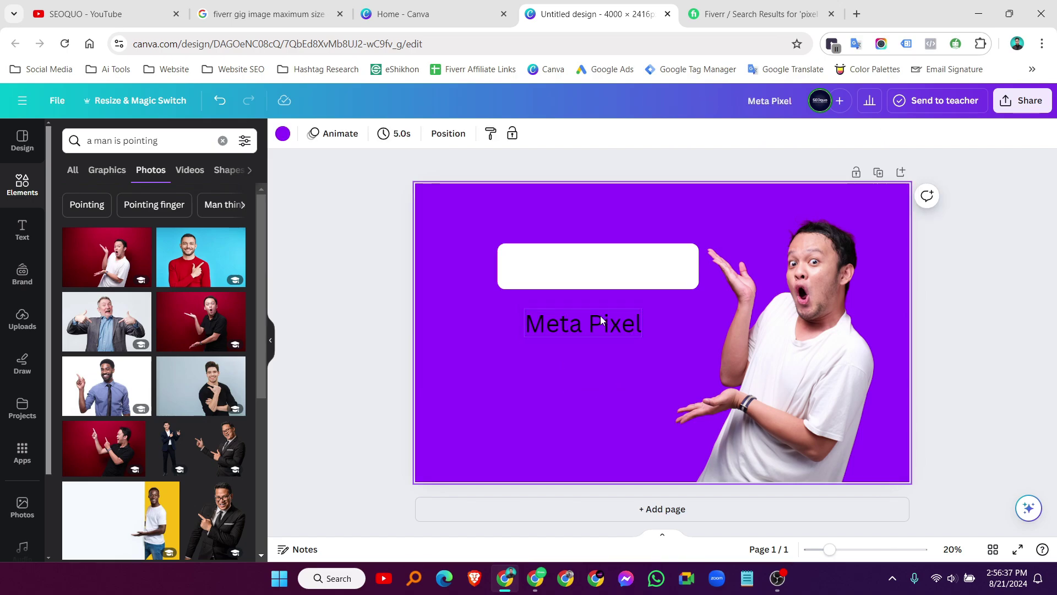
double_click(618, 323)
key("End")
type("Setup")
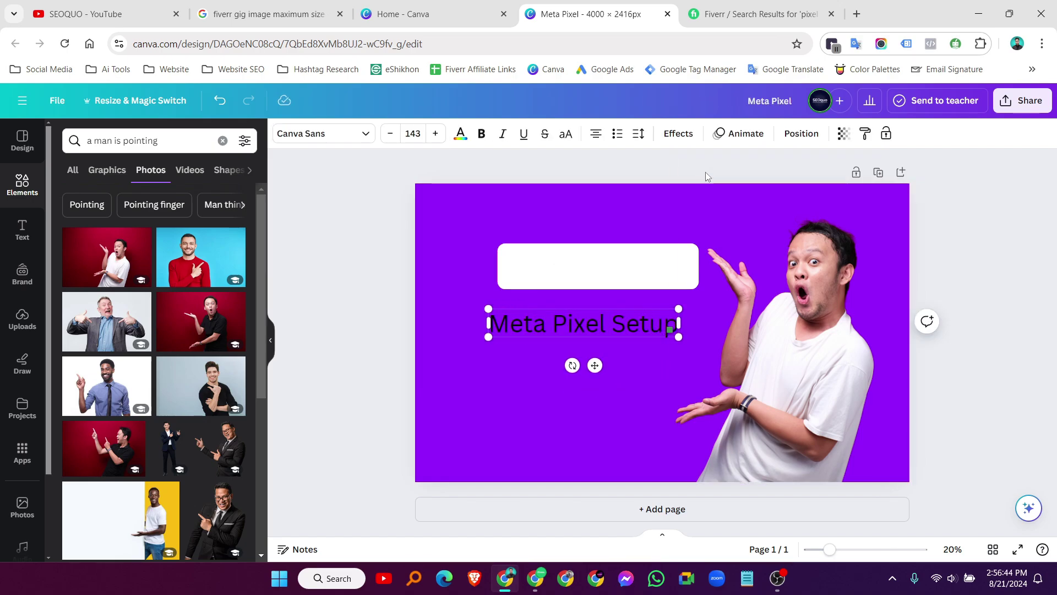
- Move the "Meta Pixel Setup" text onto the white bar and set its font to Oswald Bold
left_click_drag(583, 324, 599, 260)
left_click(331, 135)
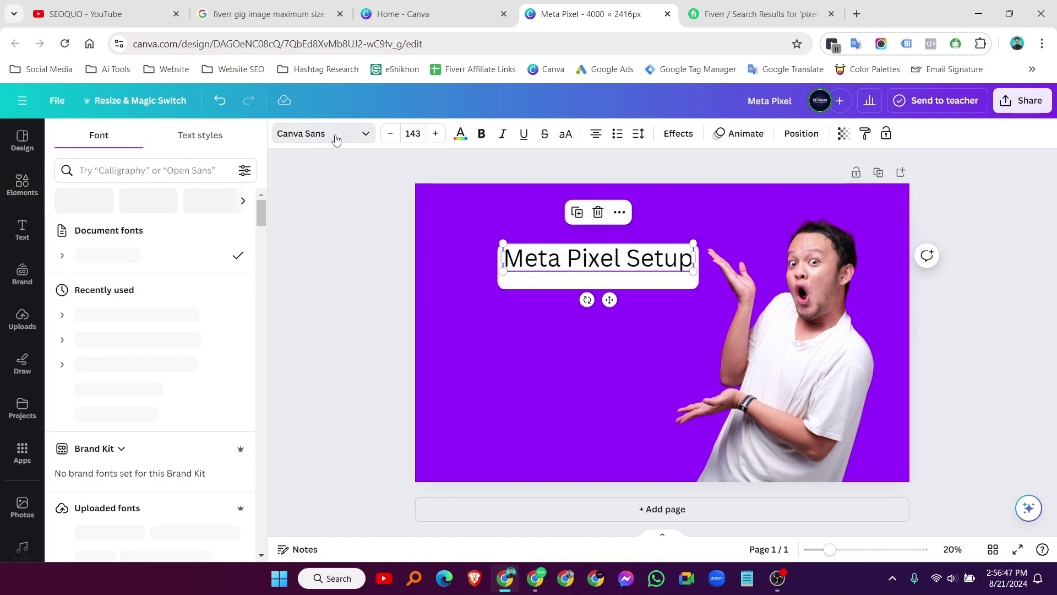
left_click(61, 339)
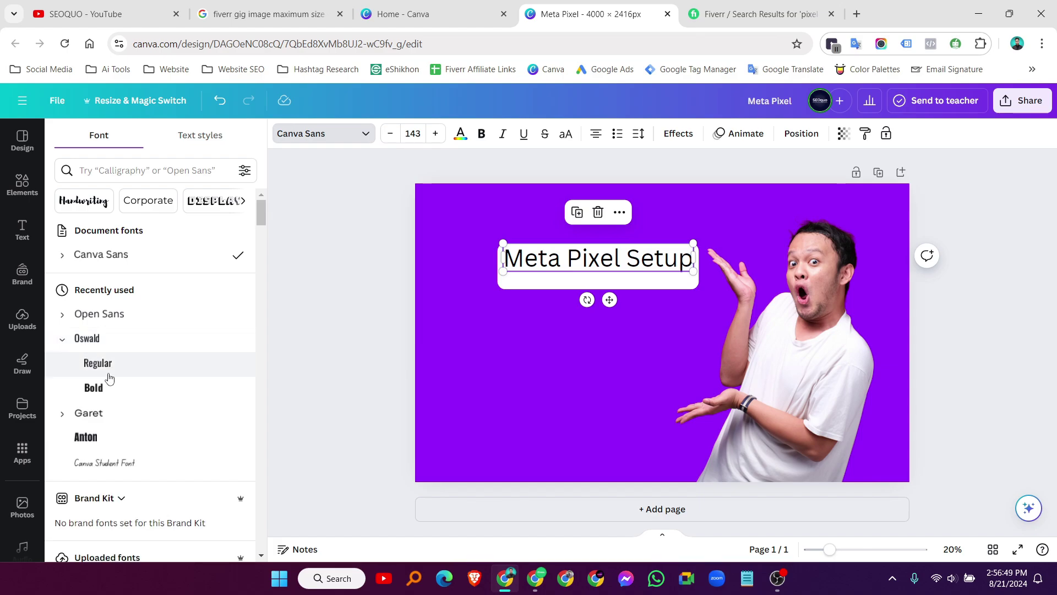
left_click(108, 387)
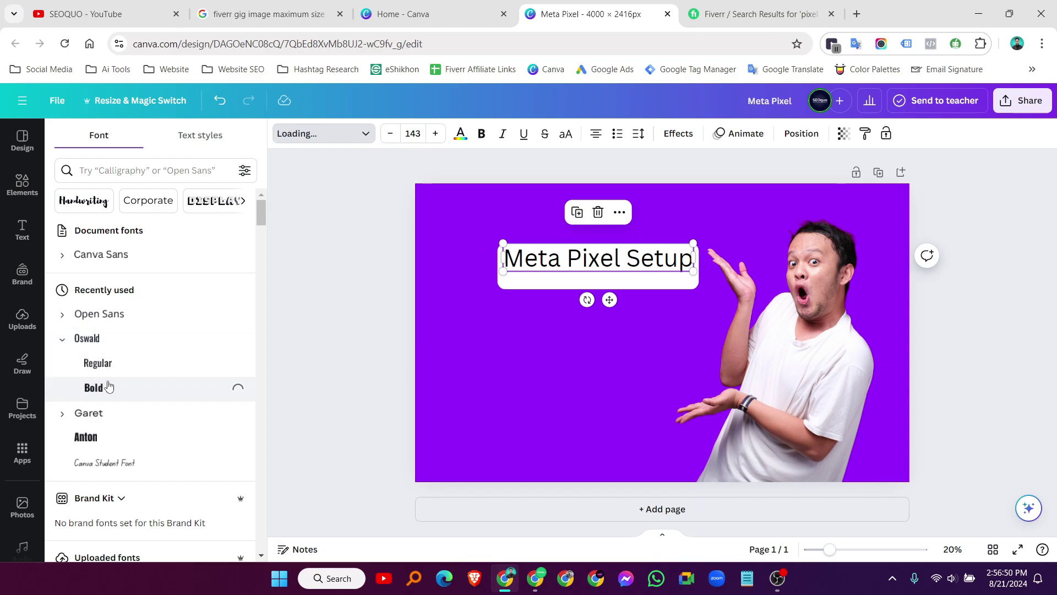
- Centre the "Meta Pixel Setup" text within the rounded white bar
left_click(608, 261)
left_click(595, 266)
mouse_move(595, 266)
left_mouse_down()
mouse_move(604, 275)
mouse_move(603, 252)
left_mouse_up()
left_click(646, 310)
scroll(633, 287, "up", 3)
left_click(603, 252)
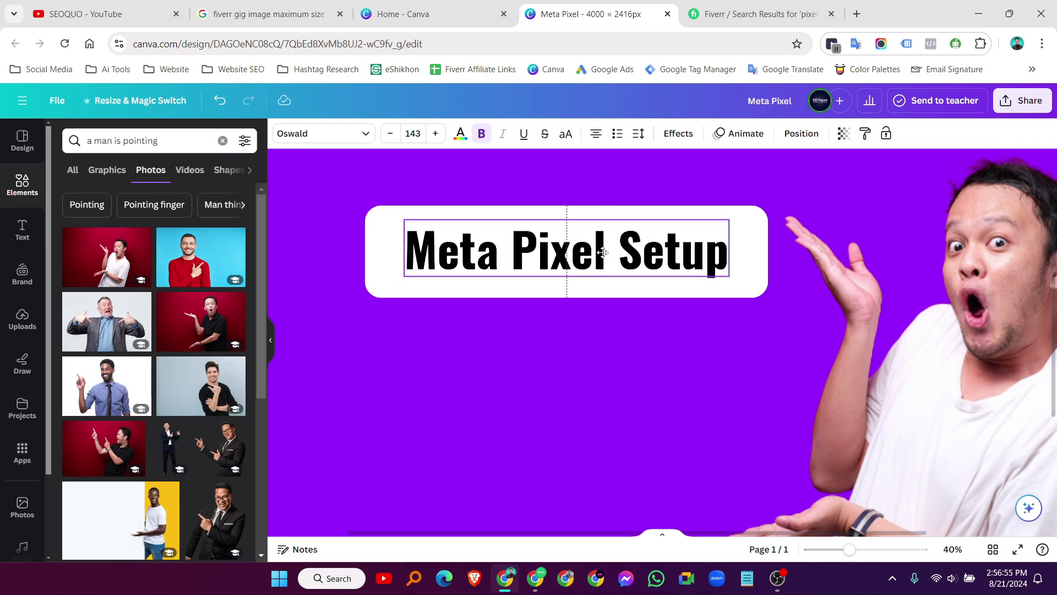
left_click(568, 359)
scroll(568, 359, "down", 3)
scroll(523, 306, "up", 1)
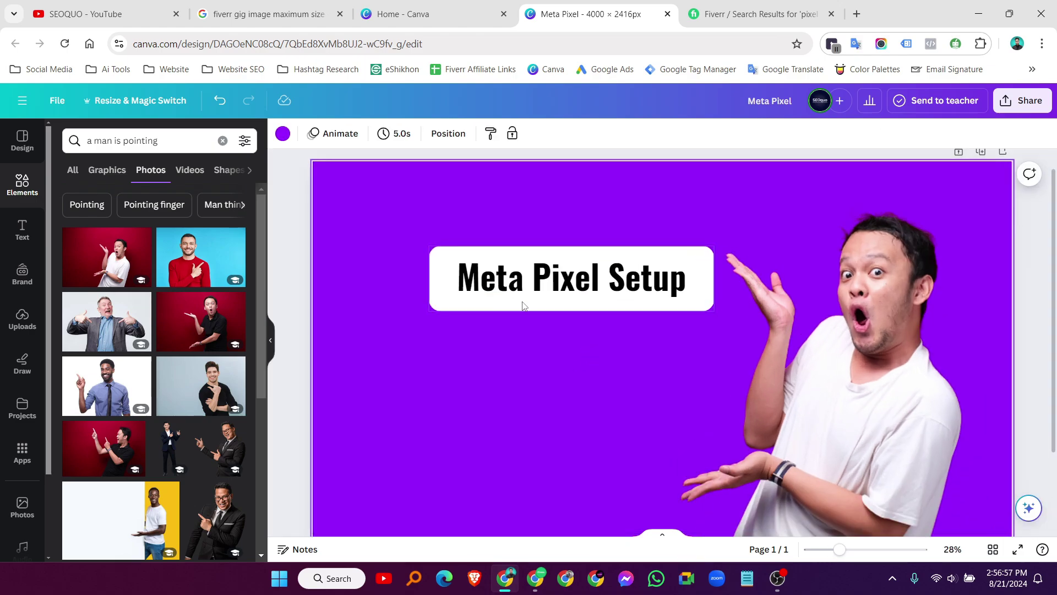
- Recolour the "Meta Pixel Setup" text with the document's purple
left_click(523, 283)
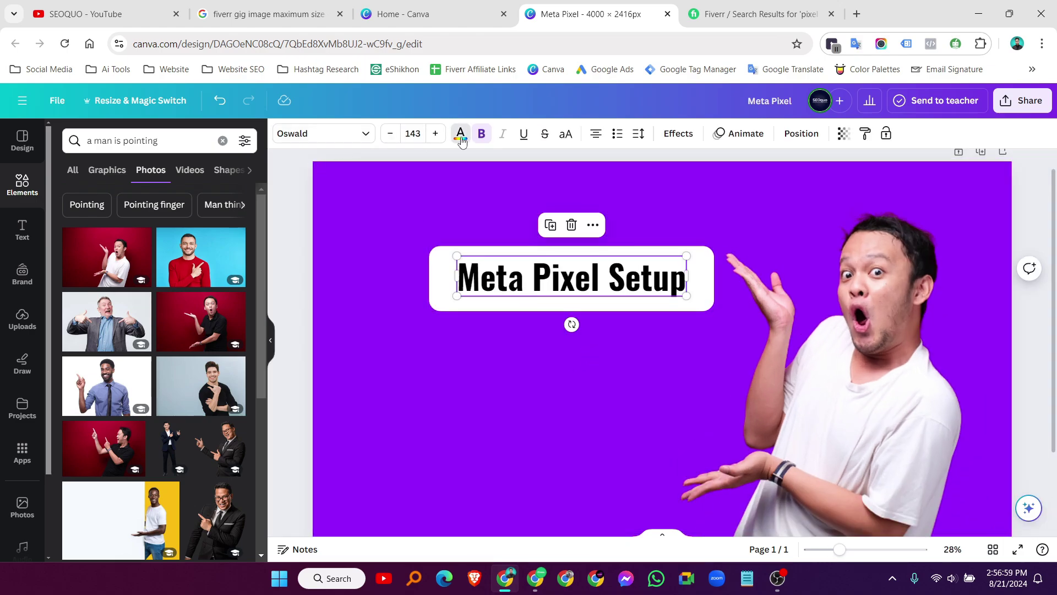
left_click(460, 134)
left_click(135, 208)
left_click(507, 406)
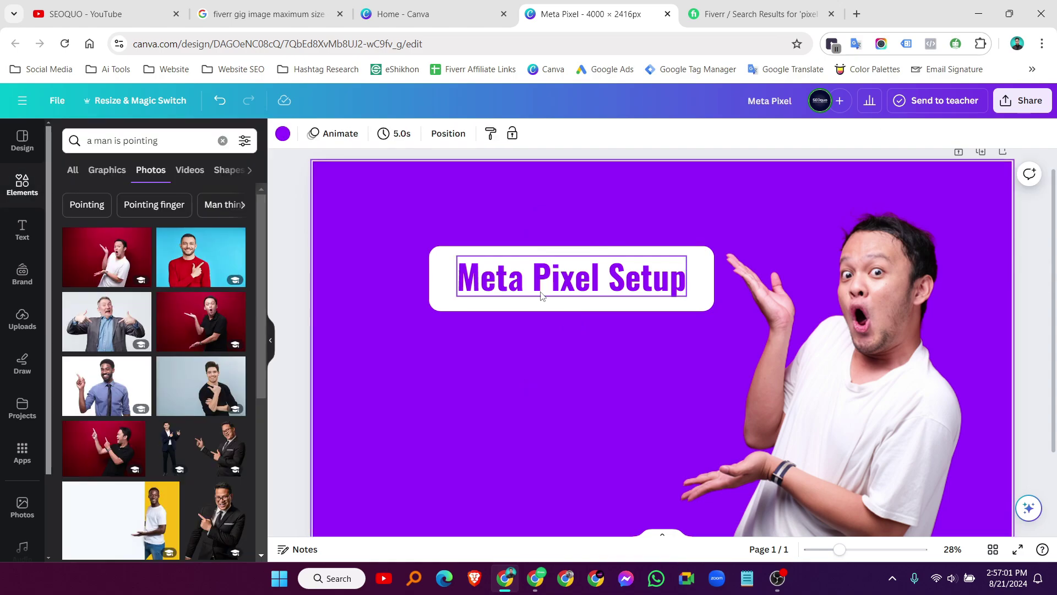
- Enlarge the "Meta Pixel Setup" text to font size 160 and centre it again inside the white bar
left_click(524, 292)
left_click_drag(456, 255, 428, 251)
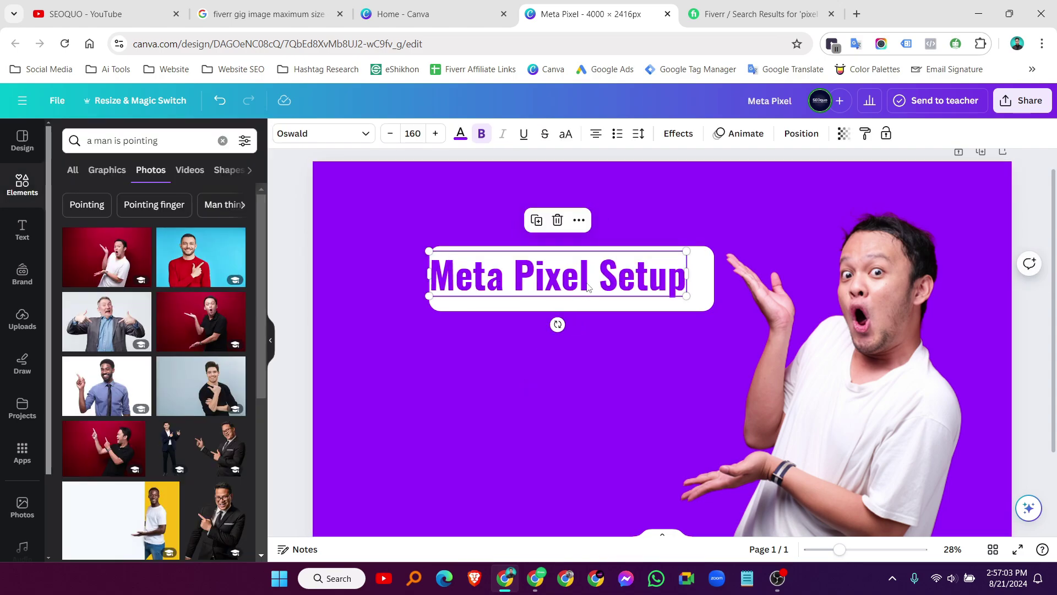
left_click_drag(589, 287, 604, 284)
scroll(558, 307, "up", 5)
scroll(614, 388, "down", 3)
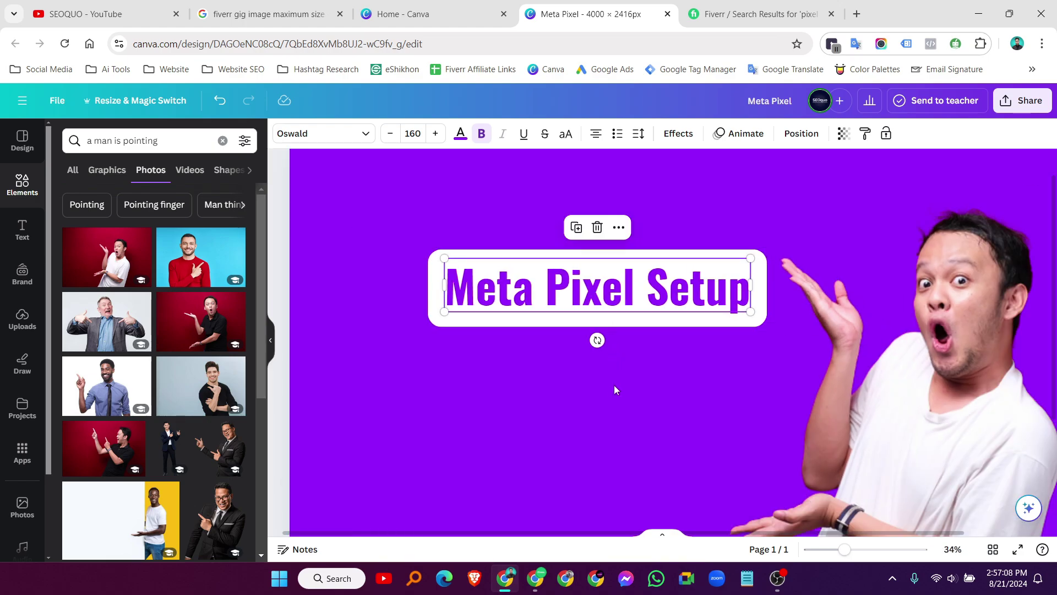
left_click(615, 389)
scroll(617, 385, "down", 3)
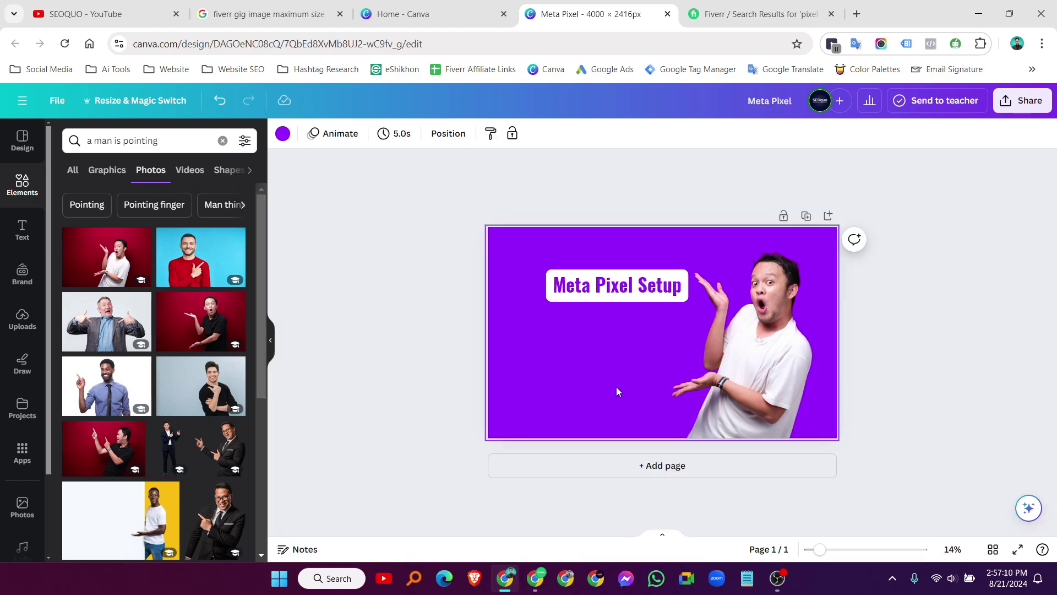
scroll(599, 332, "up", 2)
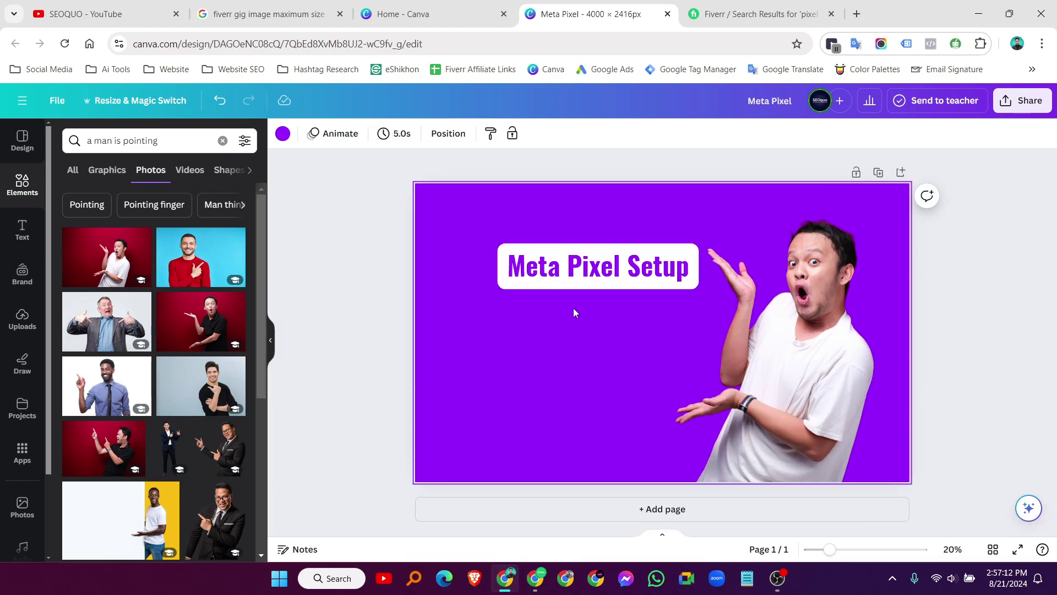
- Add the text "Conversion API" and place it directly beneath the "Meta Pixel Setup" bar, aligned with it
type("t")
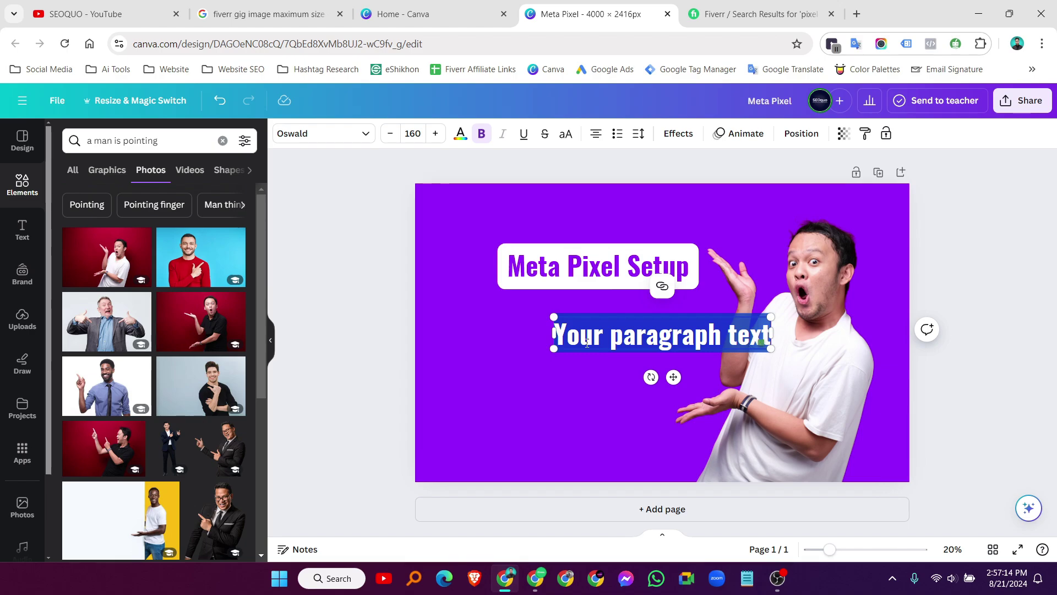
type("Conversion API")
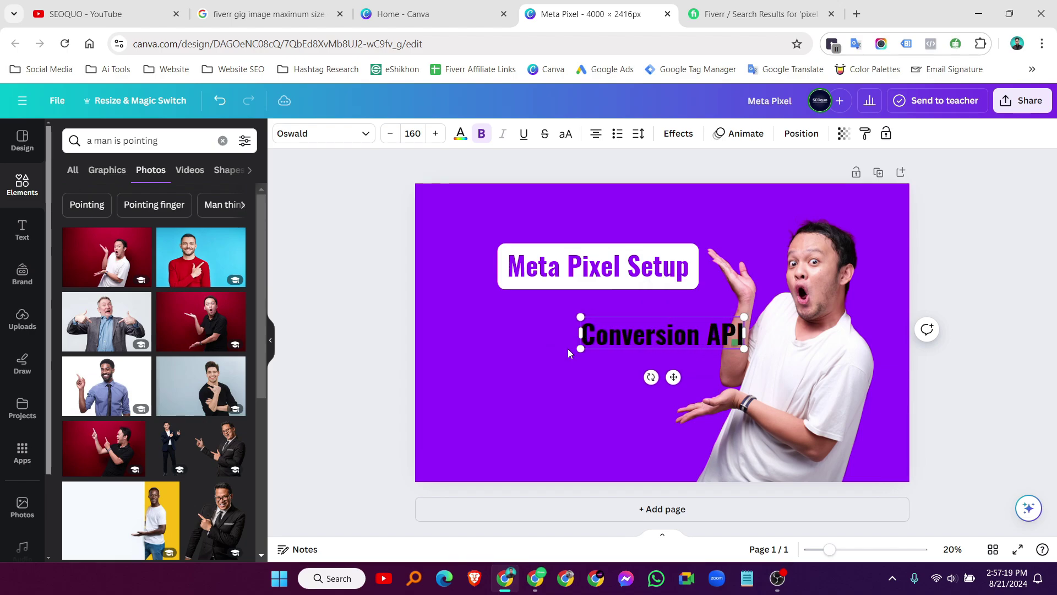
left_click(576, 365)
left_click_drag(634, 336, 563, 312)
- Recolour the "Conversion API" text white
left_click(460, 133)
left_click(236, 443)
left_click(523, 382)
scroll(523, 382, "down", 2)
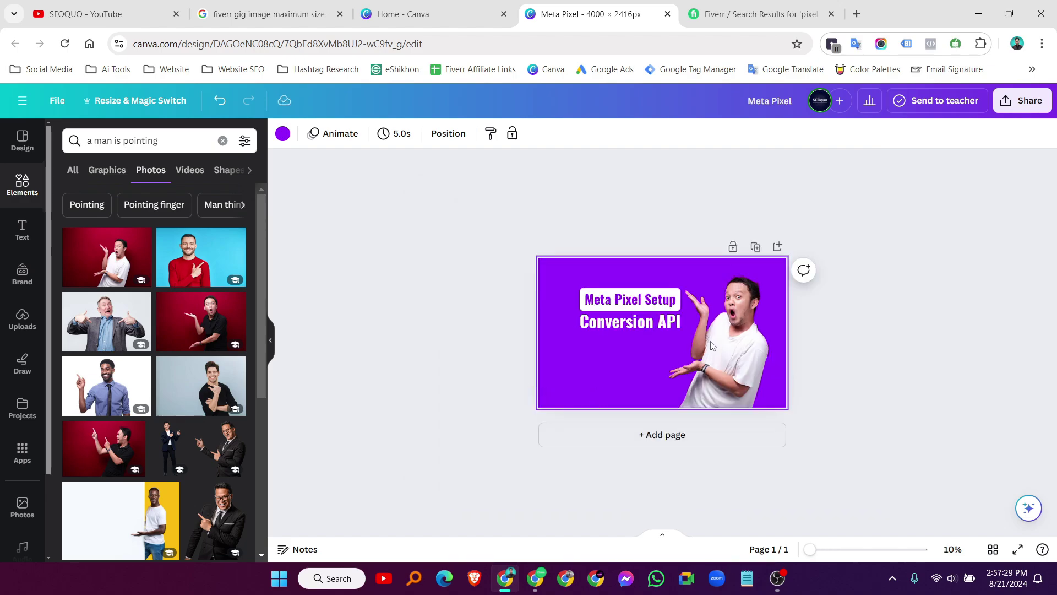
- Group the white bar with the "Meta Pixel Setup" and "Conversion API" texts, and lock the group
scroll(883, 281, "up", 1)
left_click_drag(521, 235, 608, 355)
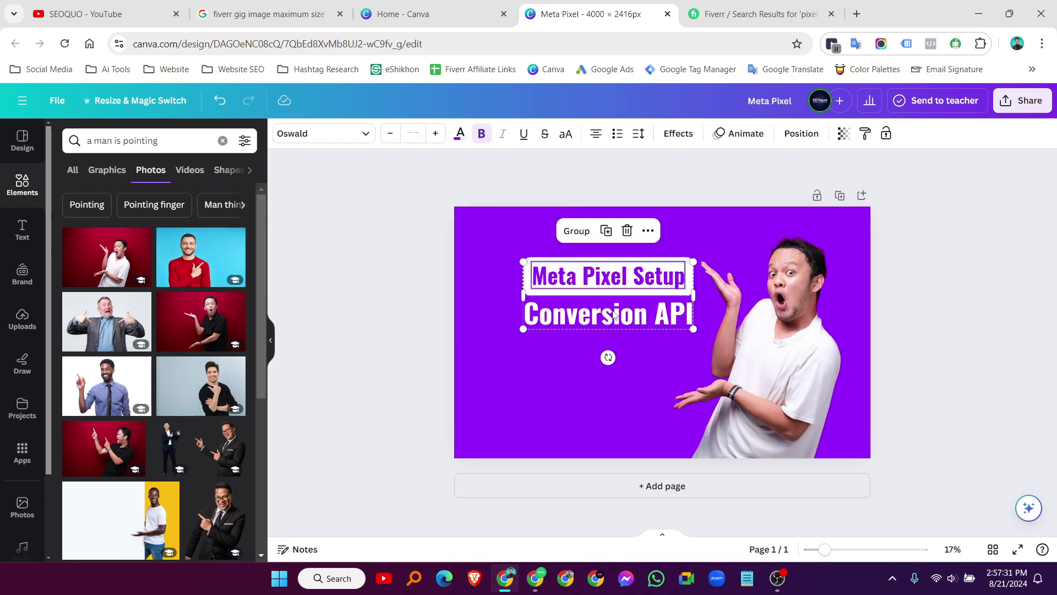
left_click(579, 234)
right_click(645, 276)
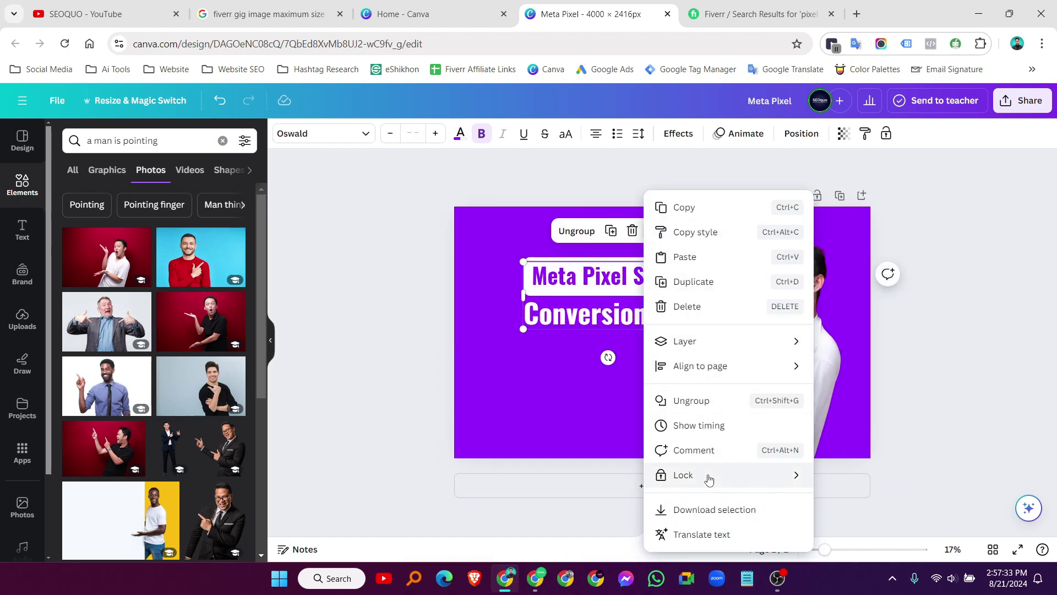
mouse_move(805, 475)
left_click(584, 369)
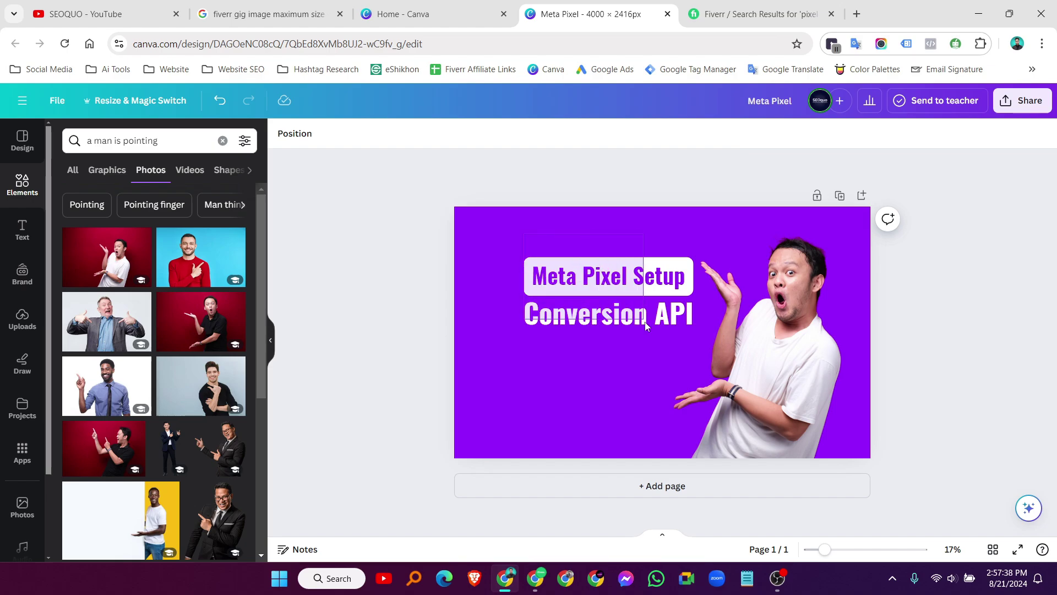
left_click_drag(659, 338, 659, 339)
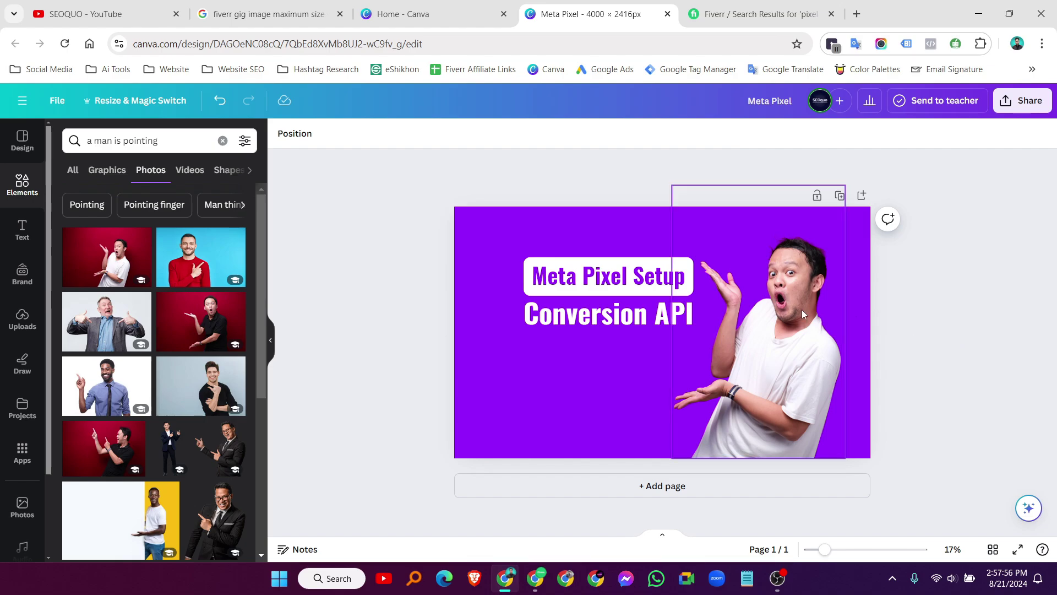
- Insert the white round WordPress logo from the uploaded images and move it below the "Conversion API" text
left_click(22, 318)
scroll(153, 346, "down", 10)
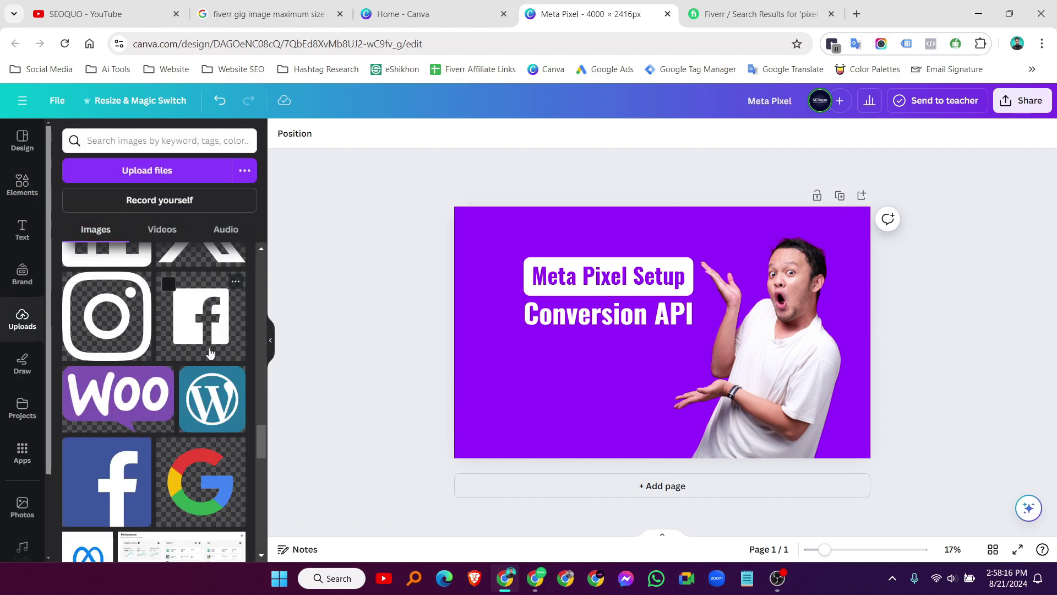
scroll(210, 352, "up", 1)
scroll(210, 352, "down", 6)
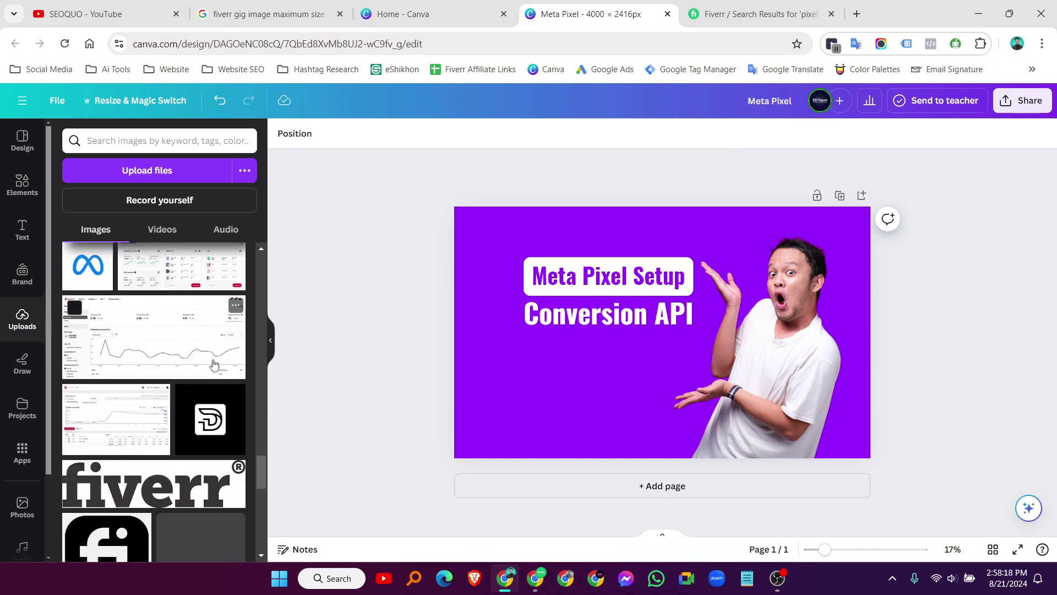
scroll(214, 365, "down", 10)
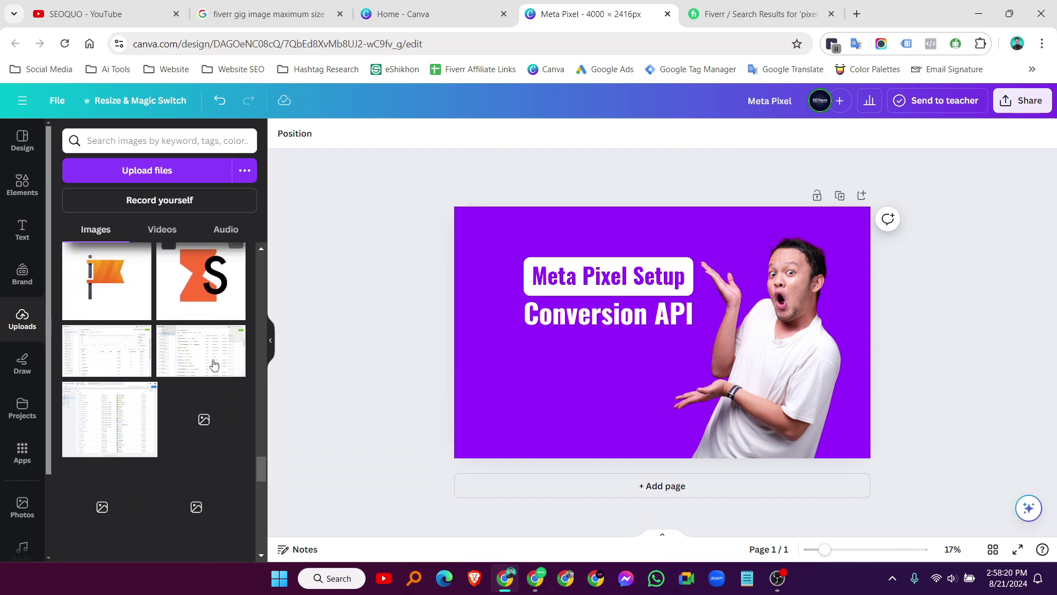
scroll(214, 365, "down", 20)
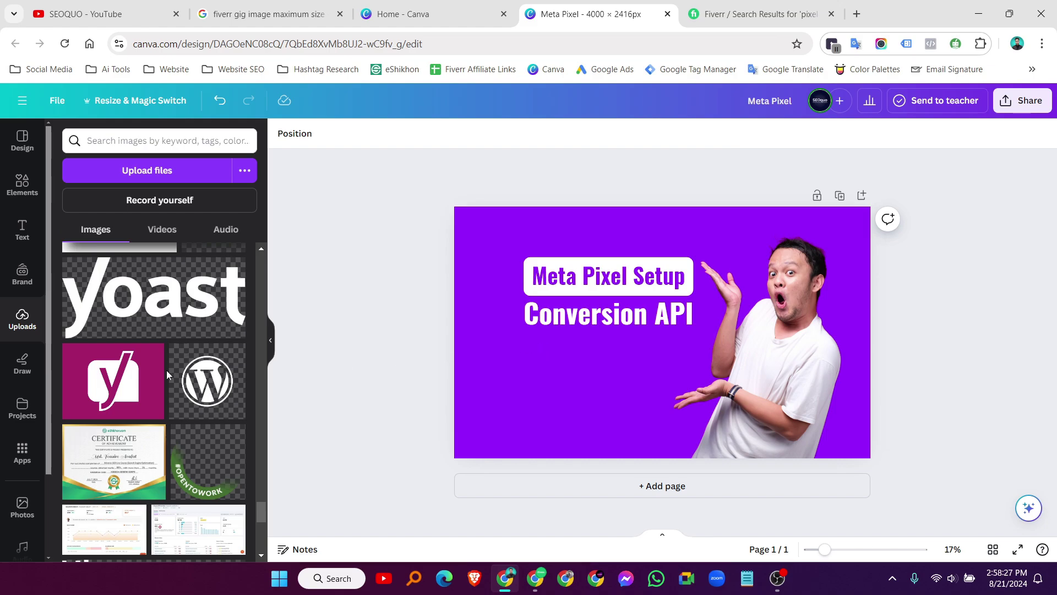
left_click(195, 379)
left_click_drag(677, 352, 581, 394)
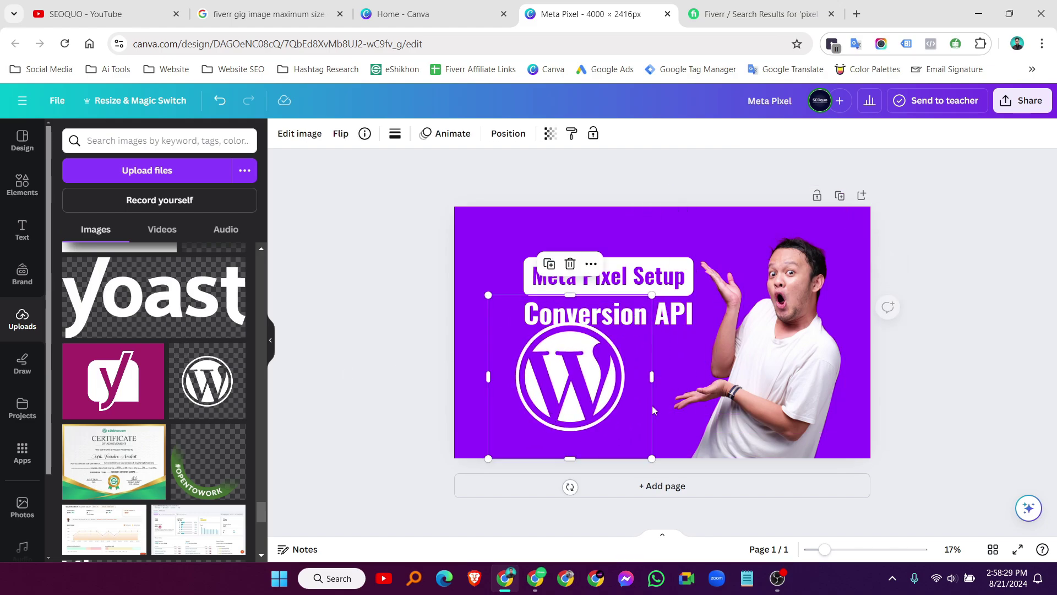
- Crop the WordPress logo's empty margins and shrink it to a small icon beneath the start of "Conversion API"
left_click_drag(653, 380, 627, 379)
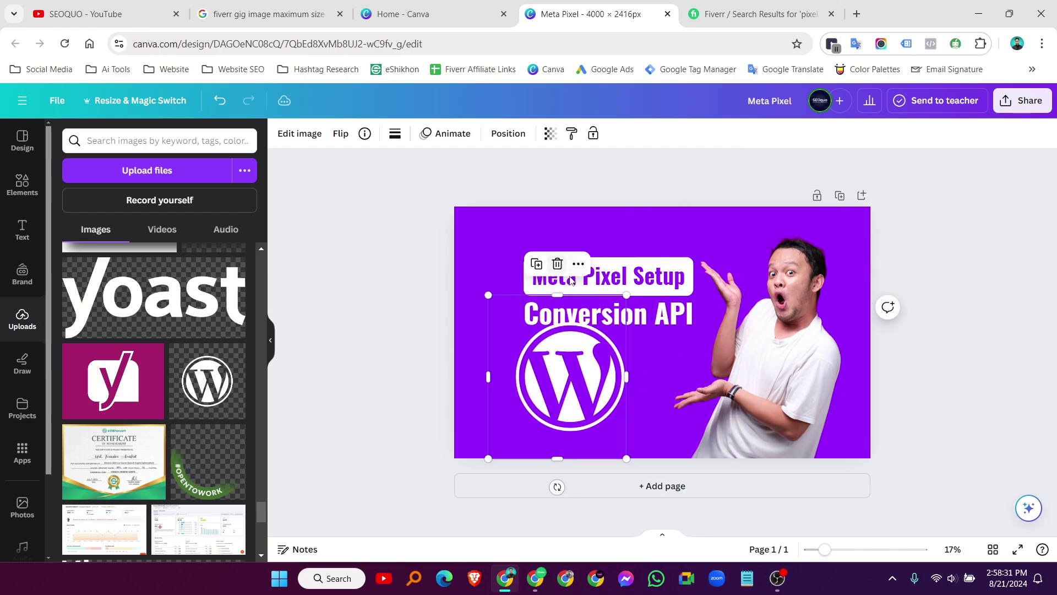
left_click_drag(569, 295, 558, 322)
left_click_drag(626, 457, 547, 367)
- Insert the uploaded white Shopify bag logo, scaled to match the WordPress icon and placed just after it
scroll(177, 379, "up", 10)
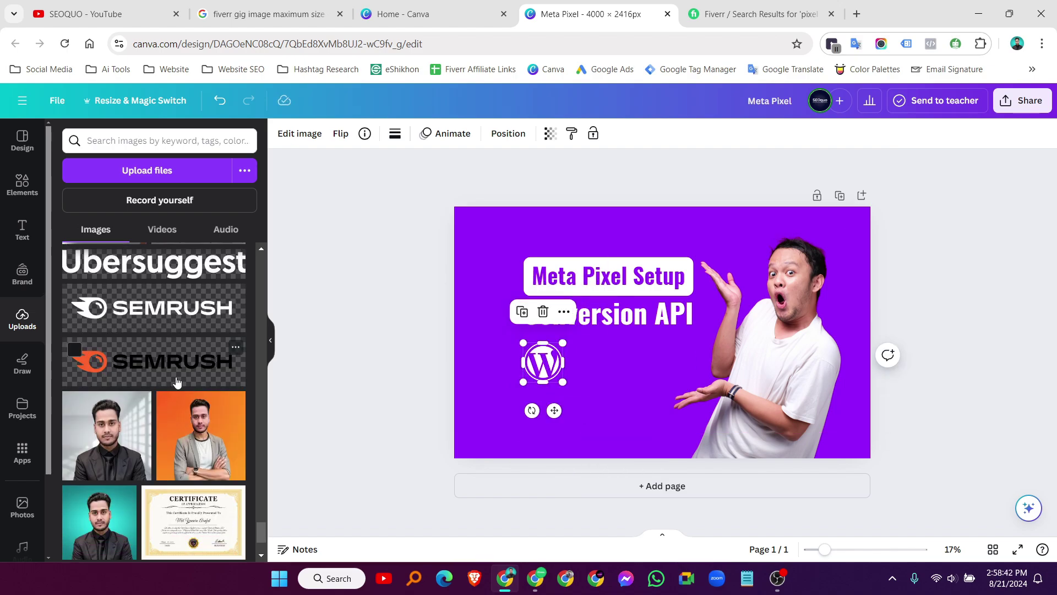
scroll(177, 379, "down", 5)
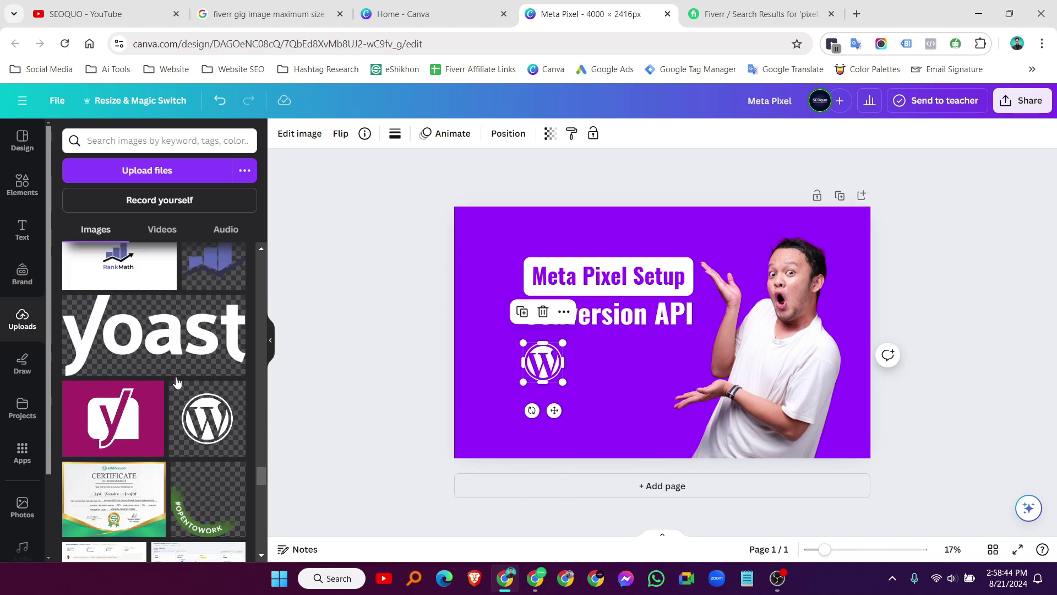
scroll(184, 400, "up", 10)
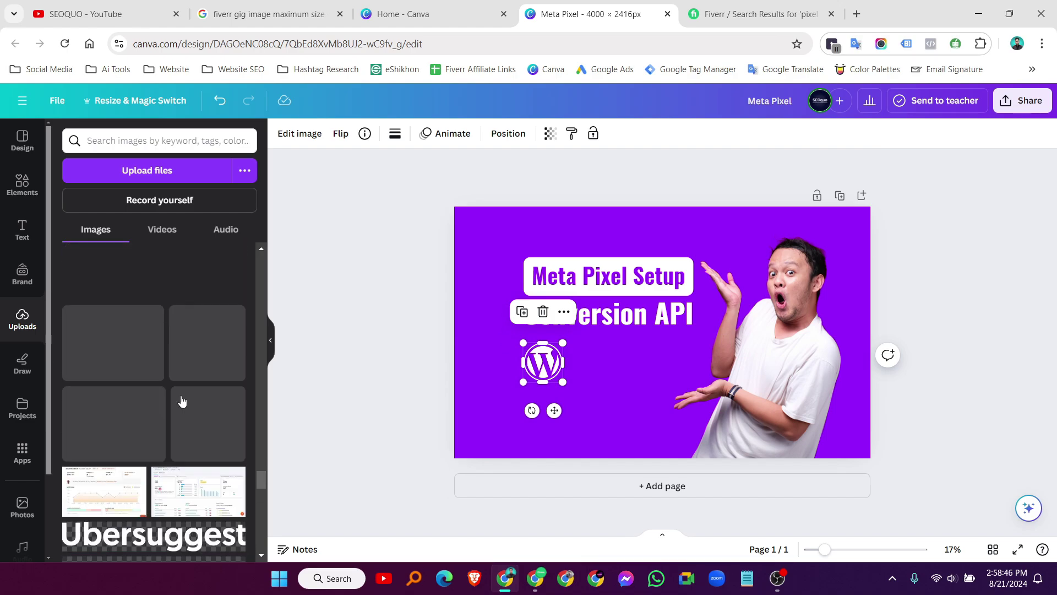
scroll(194, 392, "up", 10)
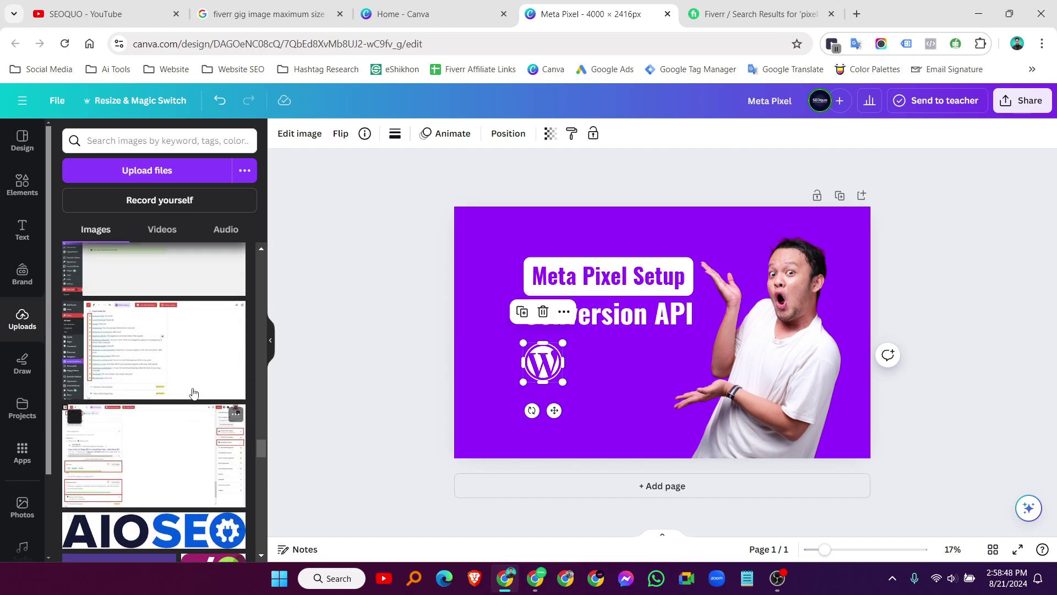
scroll(192, 391, "up", 2)
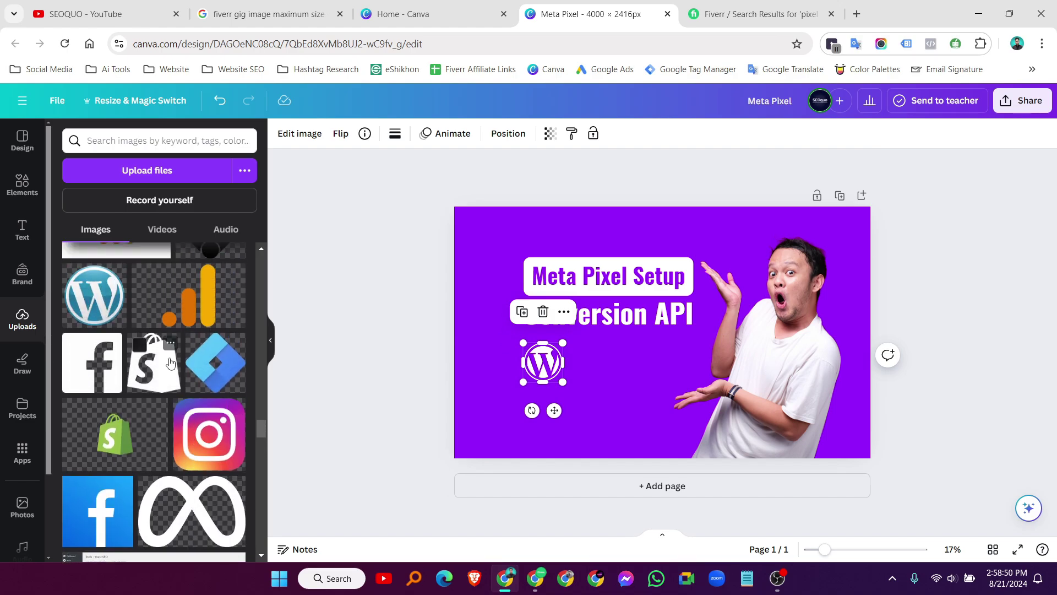
left_click(153, 362)
left_click_drag(745, 239, 602, 342)
left_click(651, 372)
- Insert the uploaded white Meta logo, scaled to match the other icons and placed after the Shopify logo
left_click(190, 509)
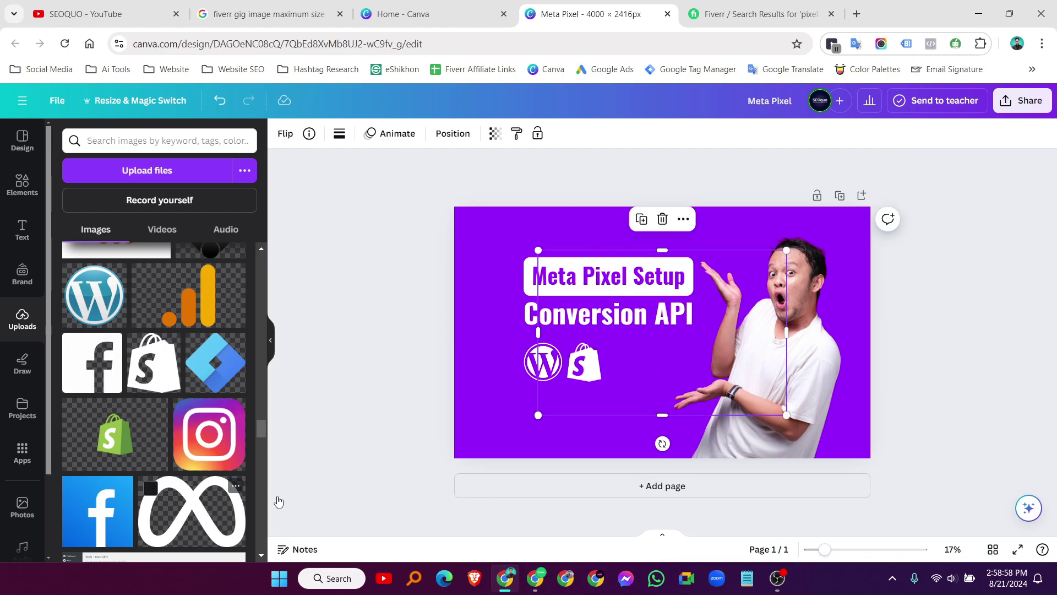
left_click_drag(788, 247, 633, 375)
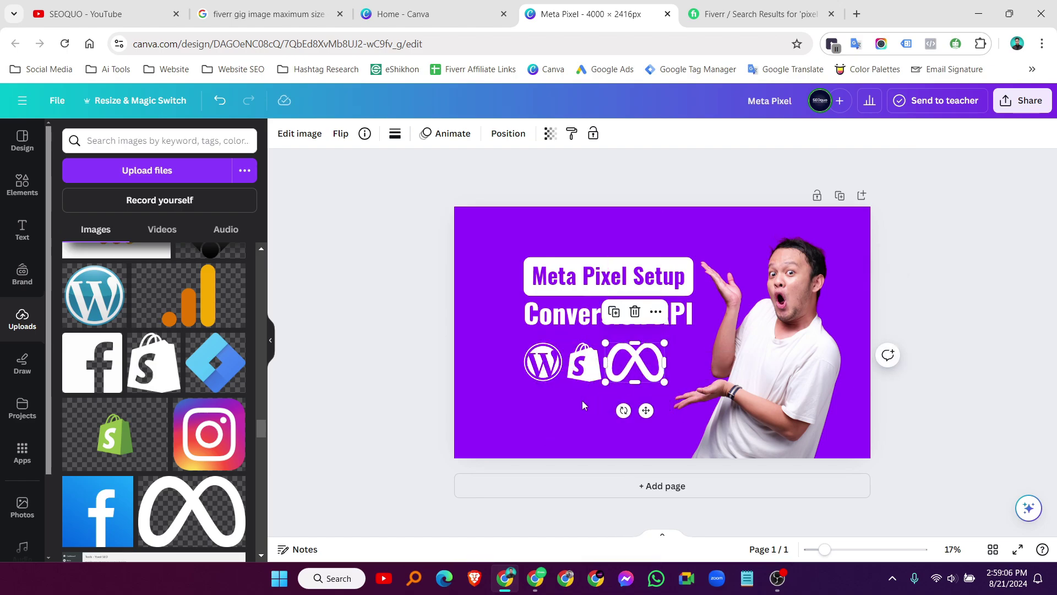
left_click(582, 405)
- Scale the WordPress, Shopify and Meta logos down together to leave room for another icon in the row
left_click(646, 367)
left_click_drag(665, 381, 630, 371)
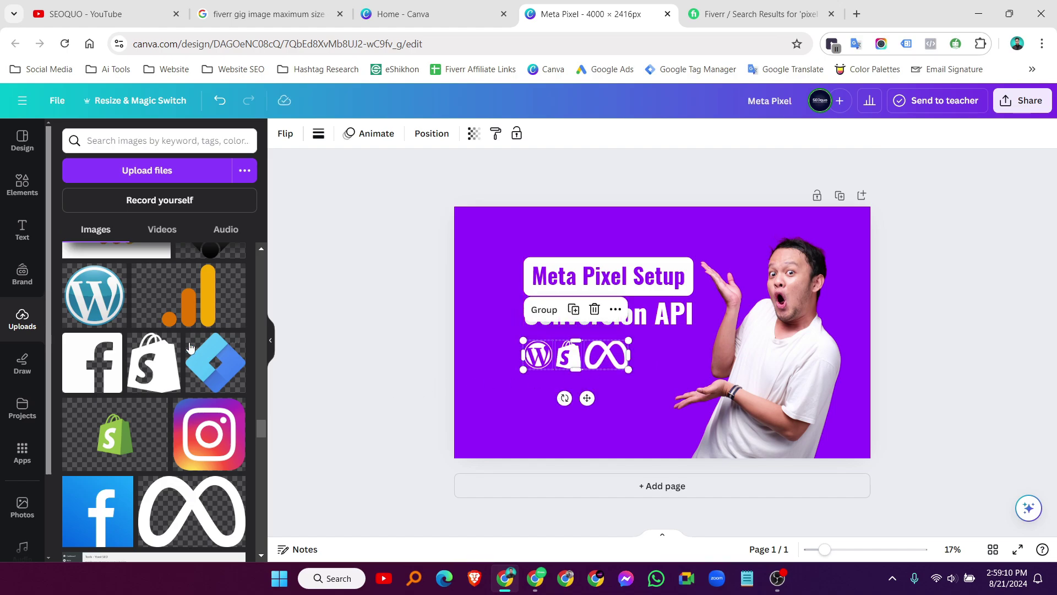
left_click(473, 426)
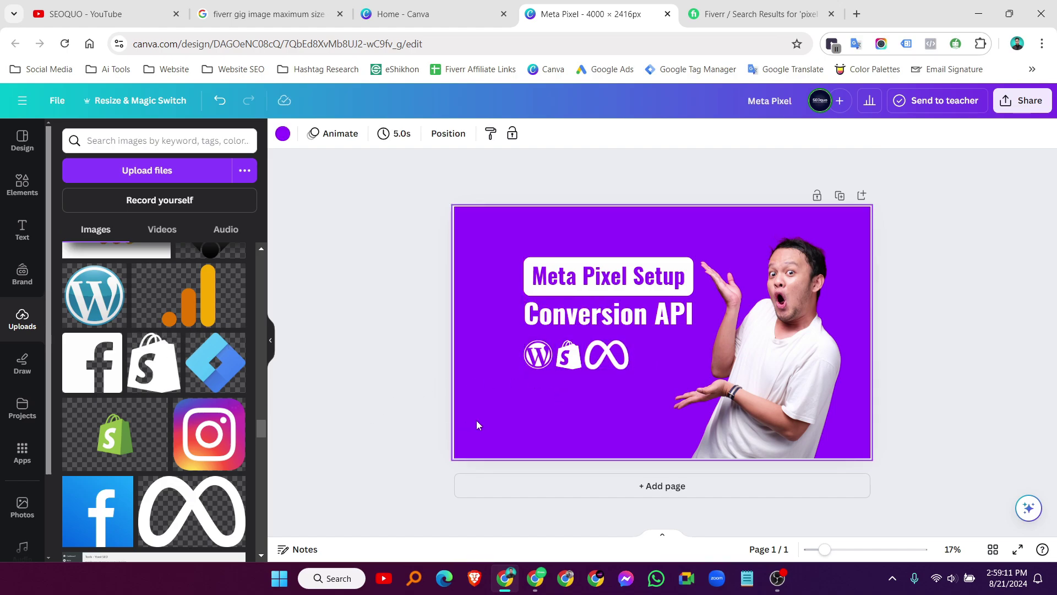
- Add the uploaded white Facebook logo after the Meta logo, scaled to the row's height and with rounded corners
left_click(91, 373)
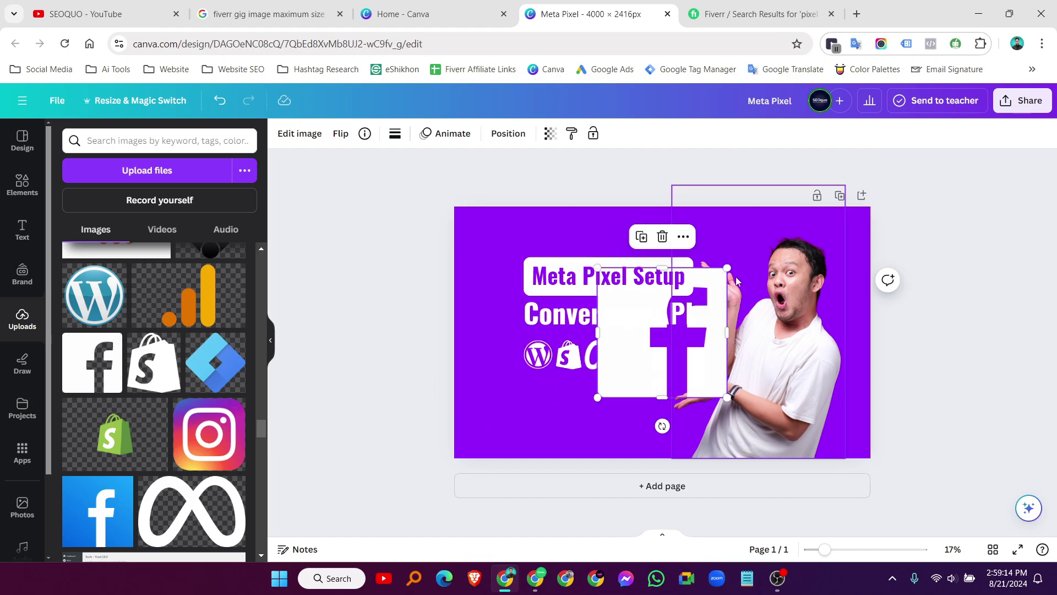
left_click(395, 133)
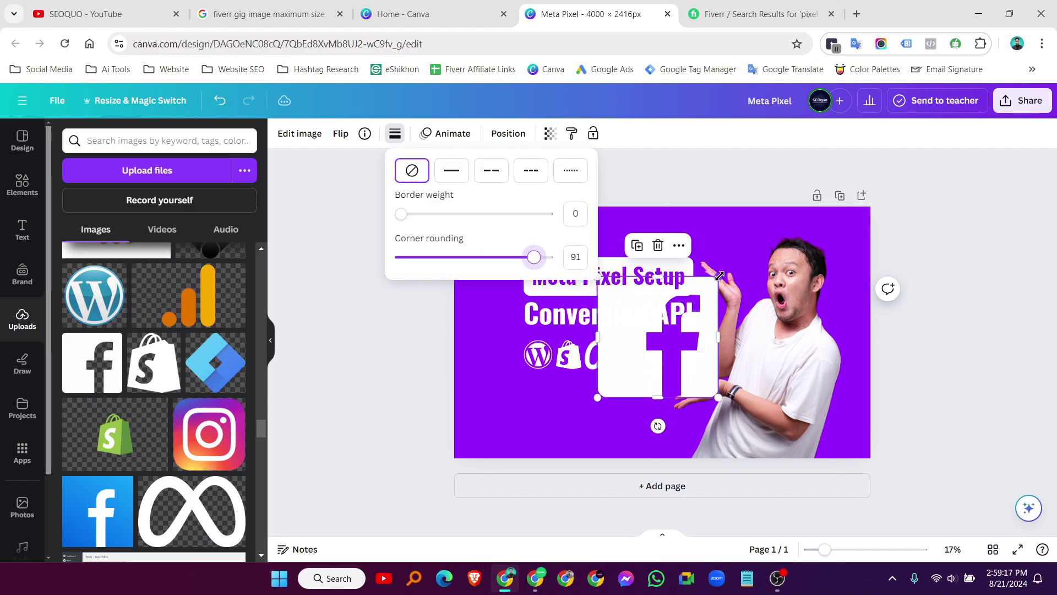
left_click_drag(718, 276, 664, 339)
left_click(390, 141)
left_click_drag(395, 257, 485, 256)
left_click(578, 423)
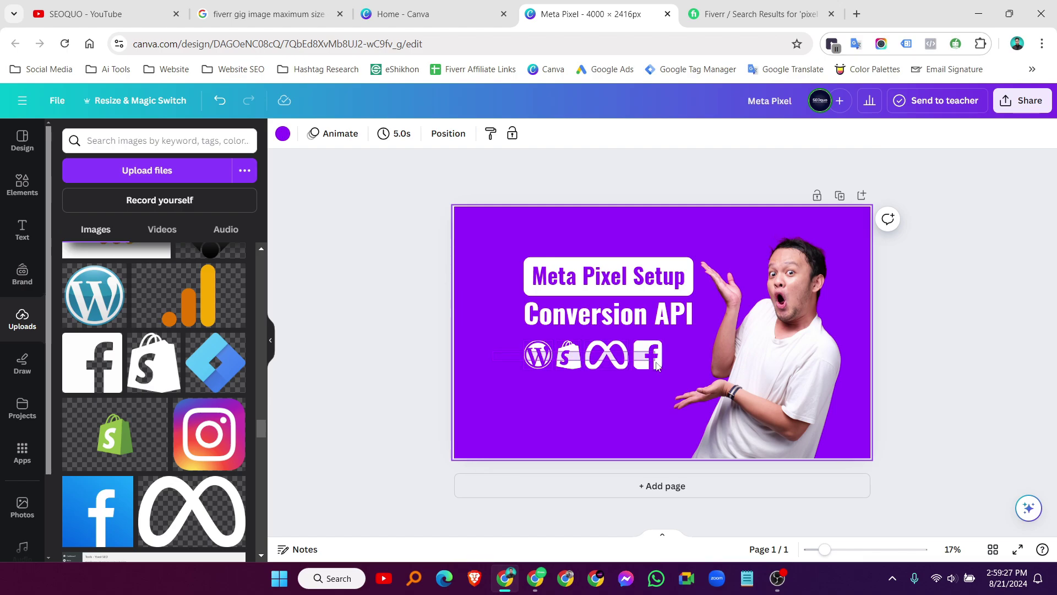
- Scale the four logos down together, keeping the row aligned with the left edge of "Conversion API"
left_click_drag(494, 355, 671, 377)
left_click_drag(594, 375, 597, 357)
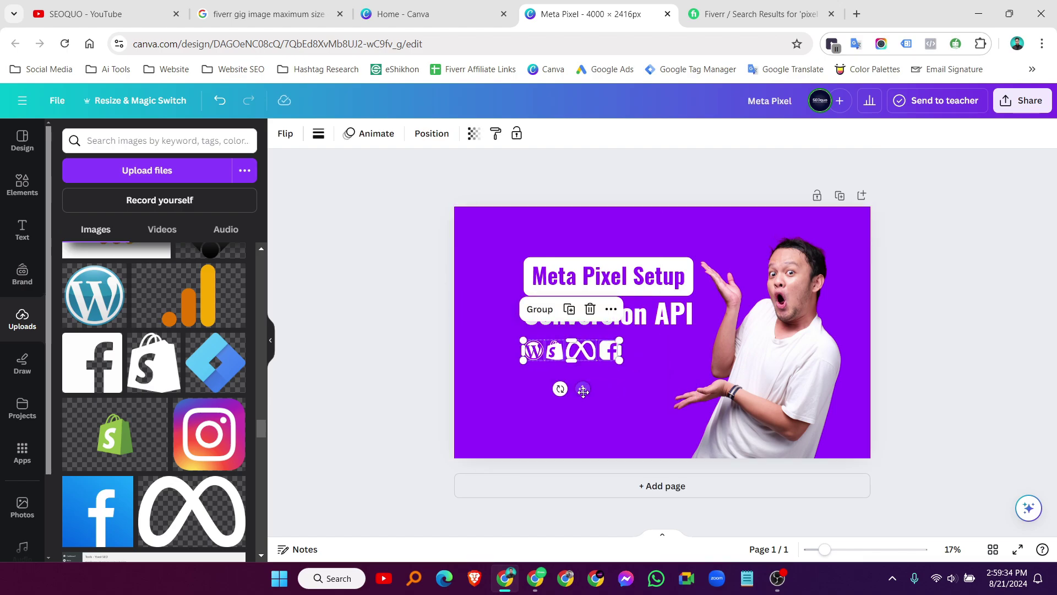
left_click(415, 417)
- Look through the uploaded images for further platform logos to use in the icon row
scroll(183, 464, "down", 1)
scroll(186, 462, "up", 3)
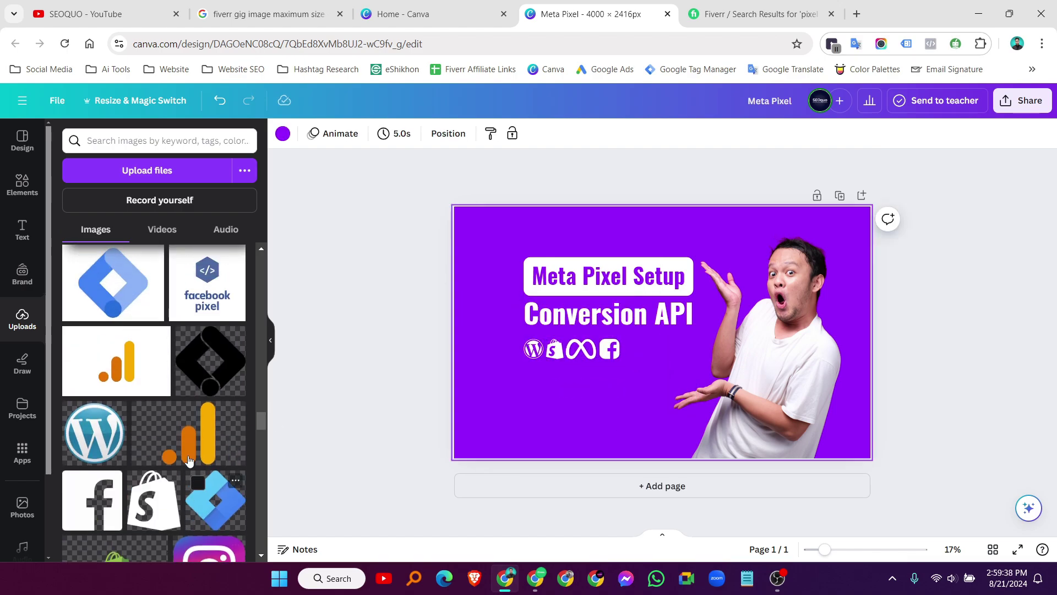
scroll(219, 495, "up", 10)
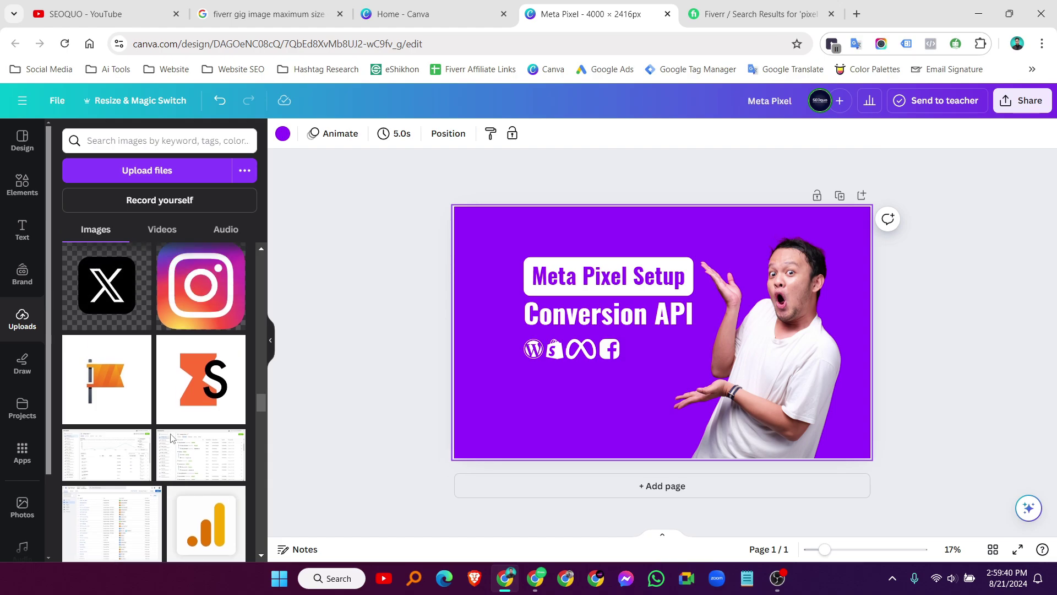
scroll(171, 437, "up", 10)
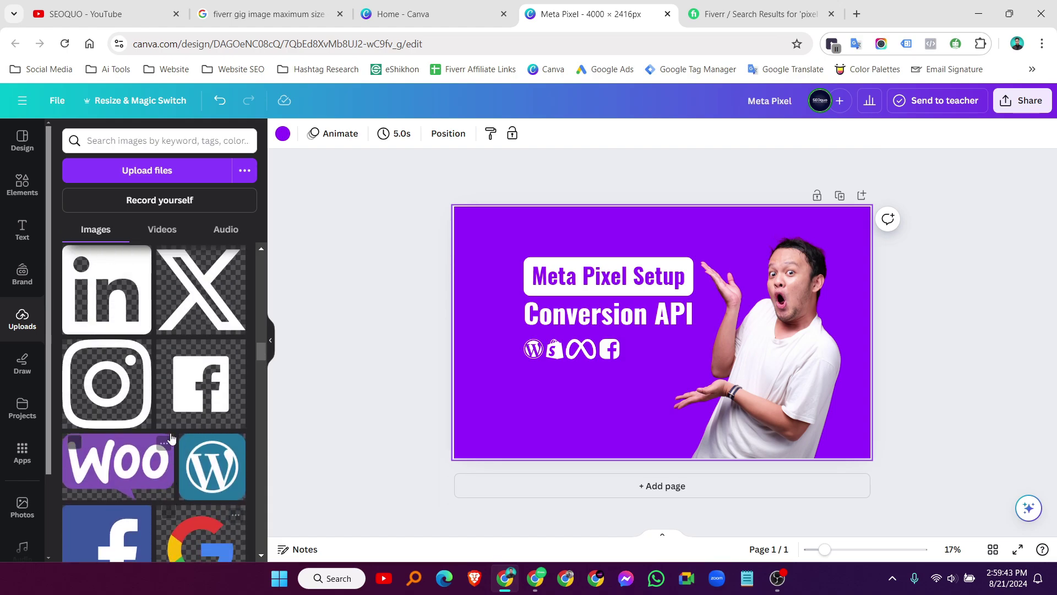
scroll(170, 432, "up", 5)
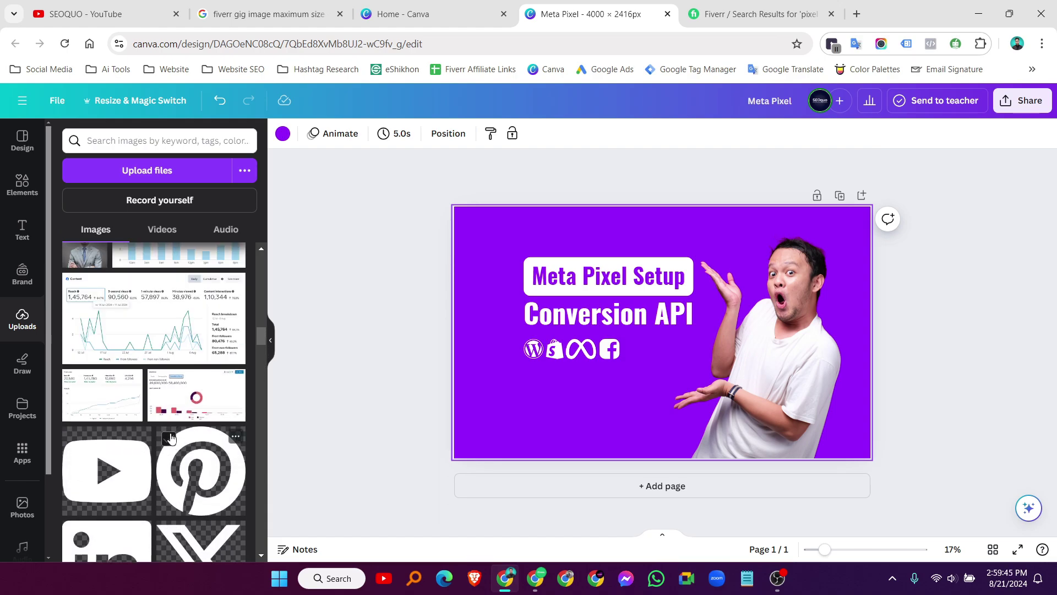
scroll(170, 432, "down", 5)
scroll(170, 432, "down", 3)
scroll(549, 367, "up", 2)
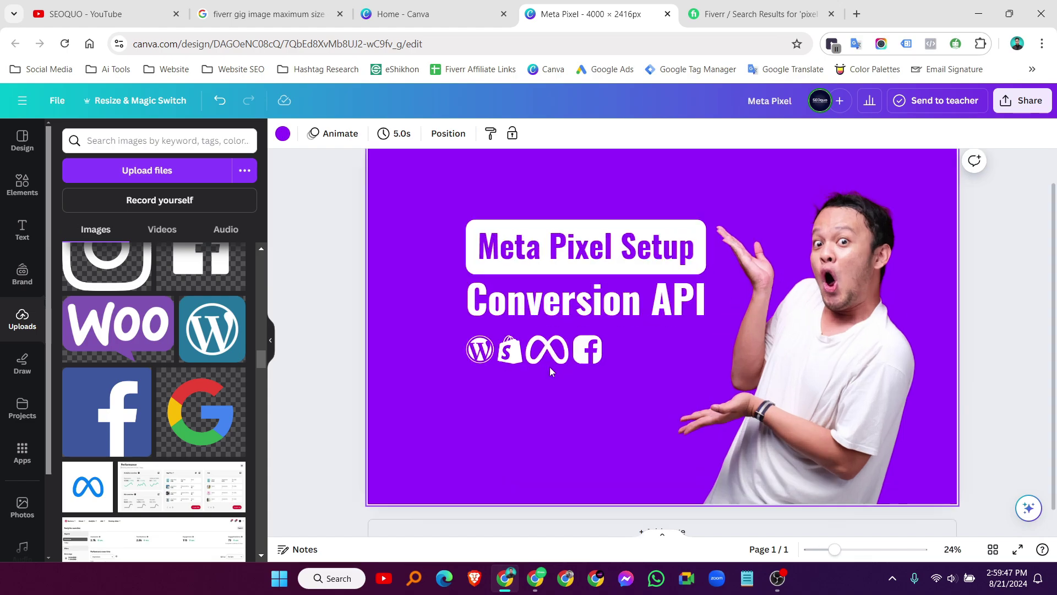
- Group the WordPress, Shopify, Meta and Facebook logos and position the group beneath "Conversion API"
left_click(561, 350)
left_click(501, 304)
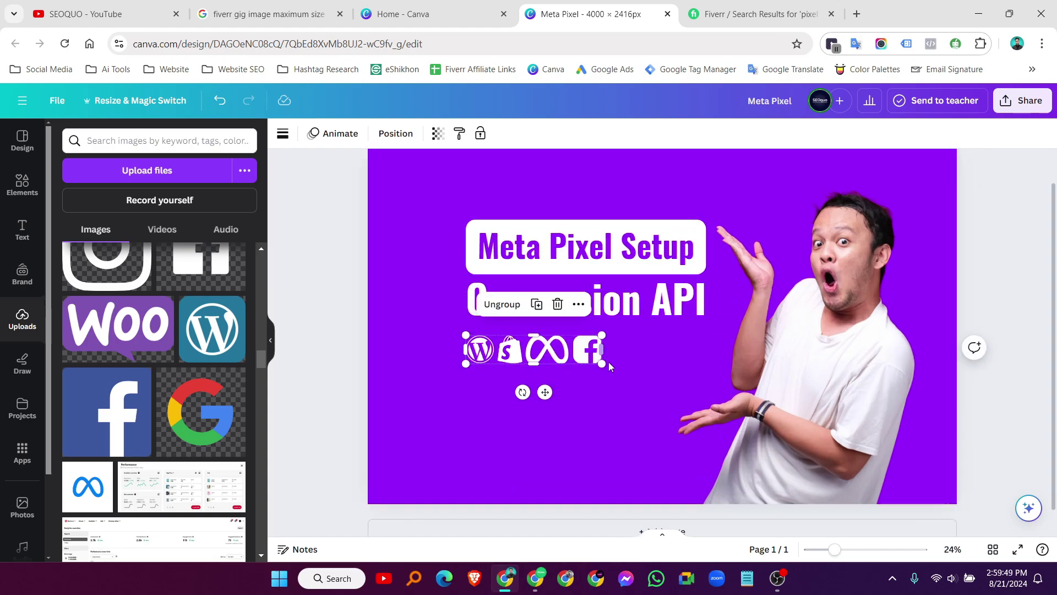
mouse_move(581, 361)
left_mouse_down()
mouse_move(640, 358)
mouse_move(575, 353)
left_mouse_up()
left_click(612, 408)
scroll(682, 398, "down", 3)
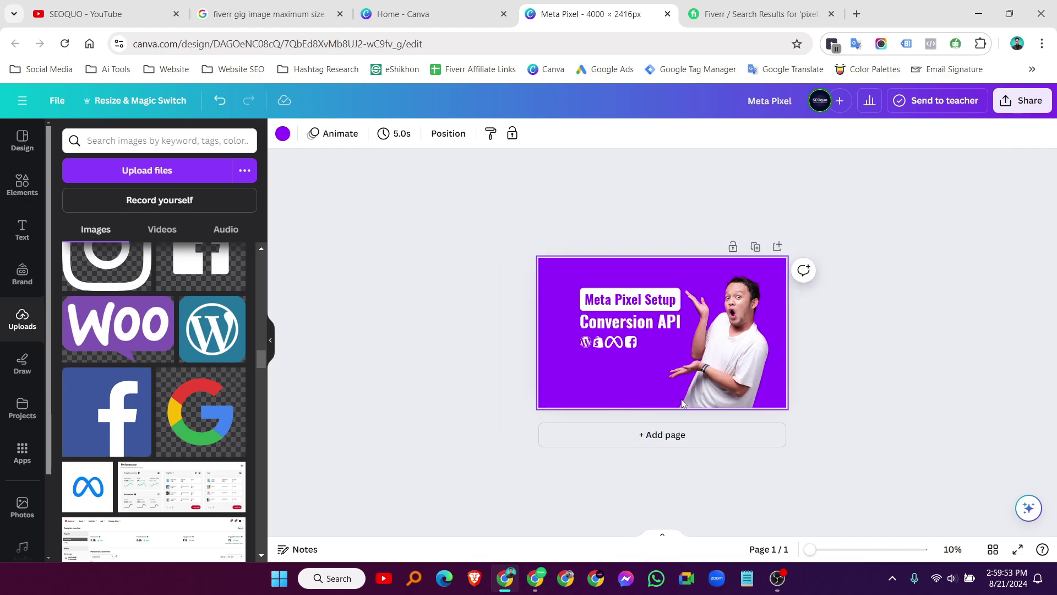
left_click(607, 327)
scroll(552, 274, "up", 2)
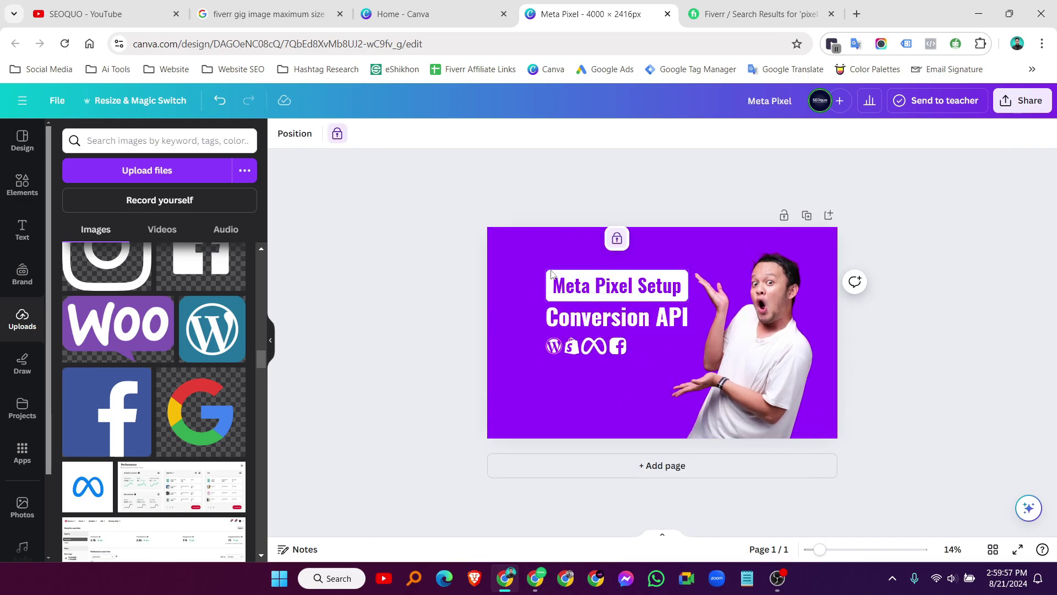
left_click(611, 284)
left_click(529, 264)
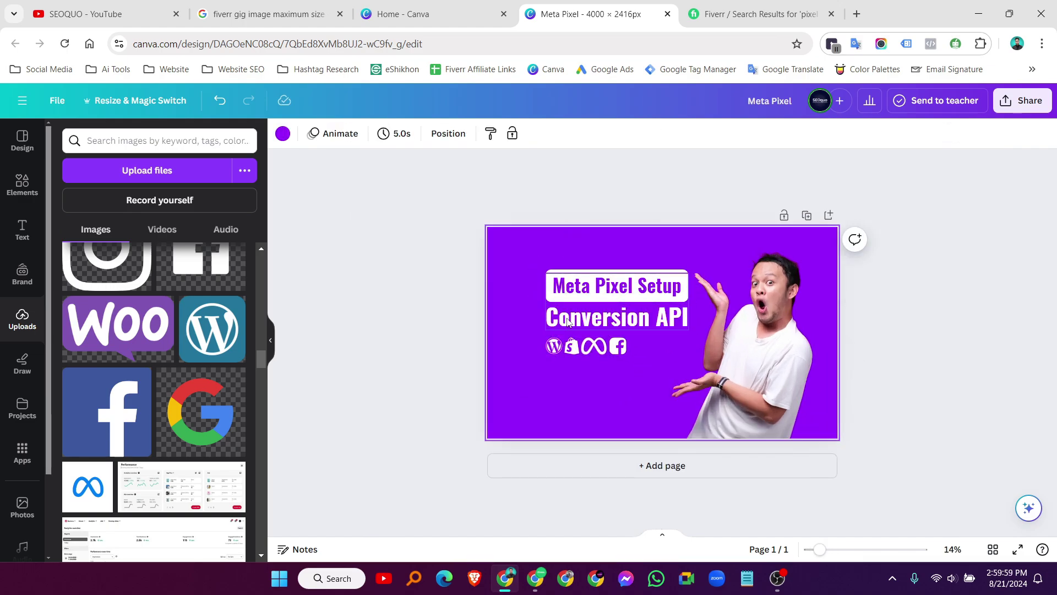
- Enlarge the headline block and logo row together and move them down to the page's vertical middle
left_click(584, 319)
left_click(523, 265)
left_click_drag(523, 264, 705, 382)
left_click(575, 236)
left_click(928, 364)
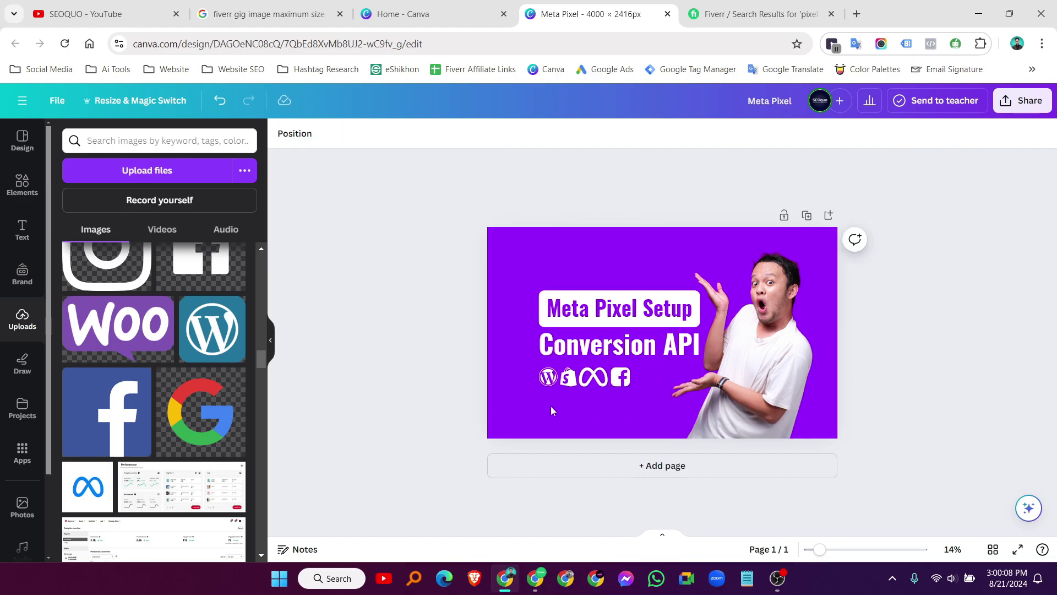
- Enlarge the logo group slightly and align it with the left edge of "Conversion API"
left_click(626, 378)
left_click_drag(630, 386, 636, 414)
left_click(602, 417)
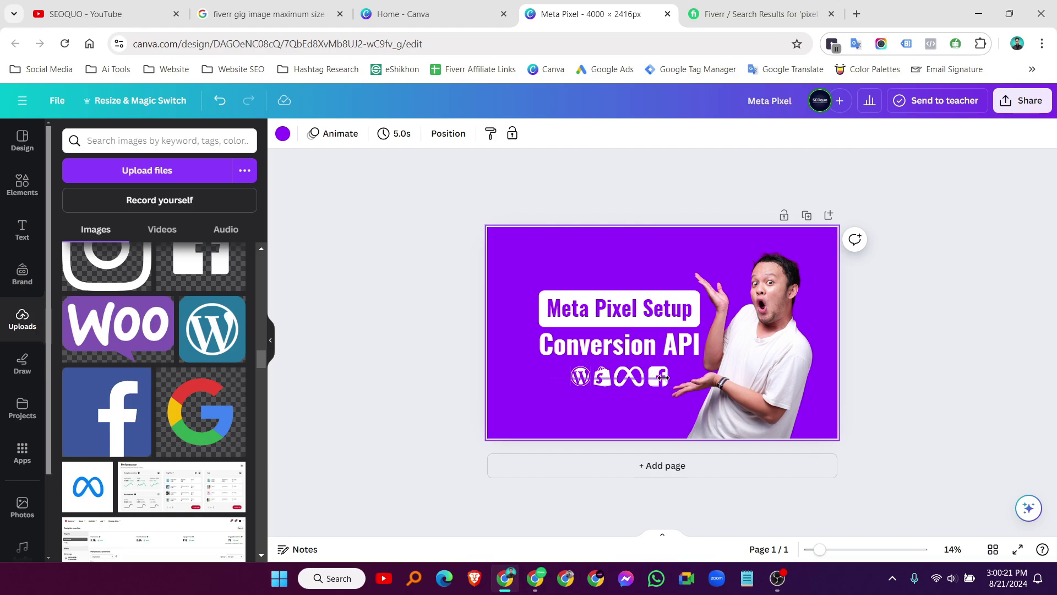
left_click_drag(662, 378, 630, 377)
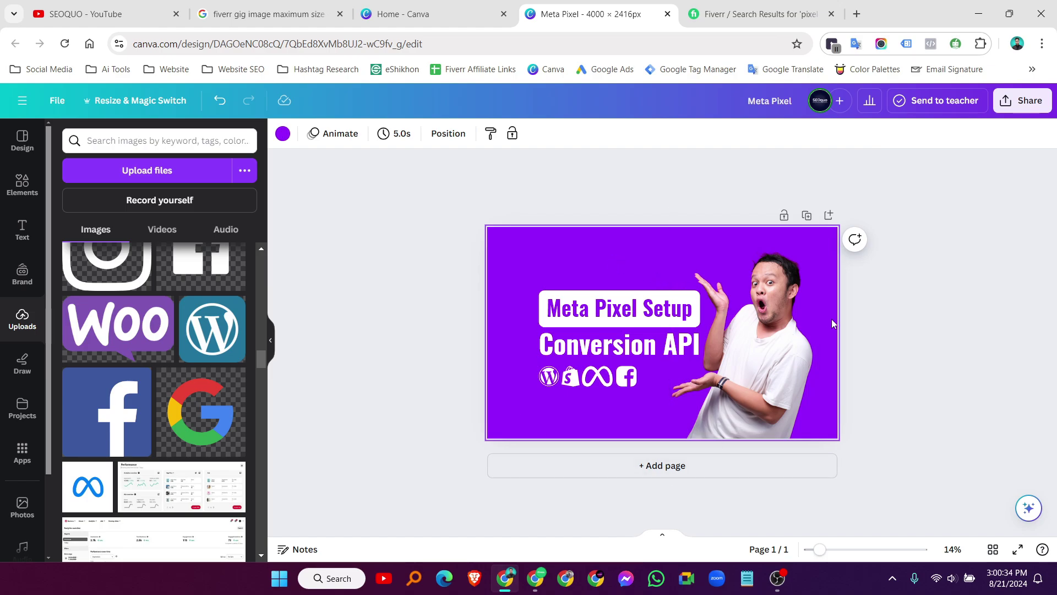
- Unlock the man photo and move it slightly left, away from the page's right edge
left_click(768, 323)
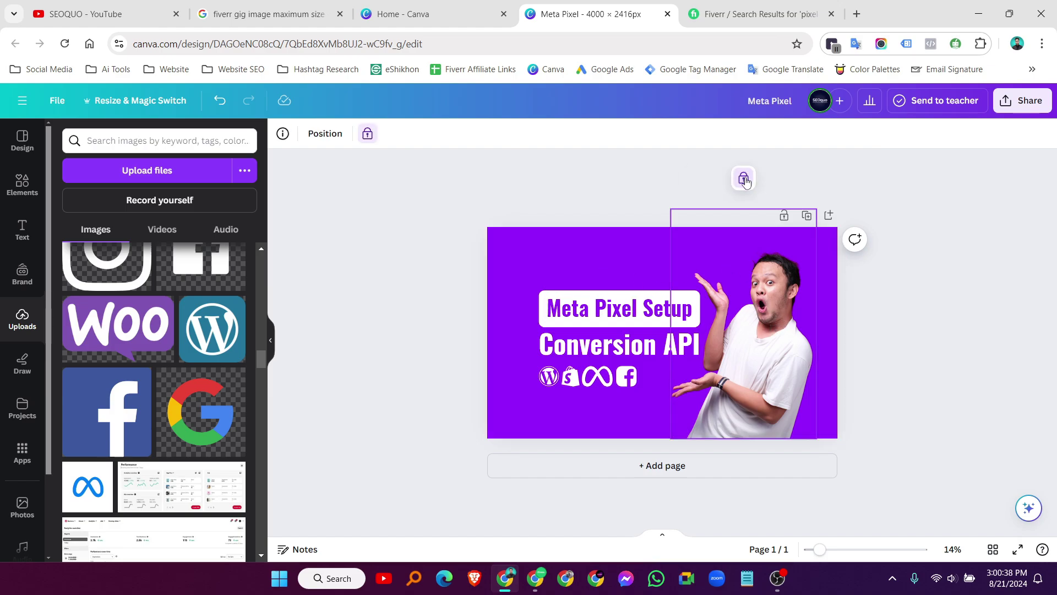
left_click(743, 180)
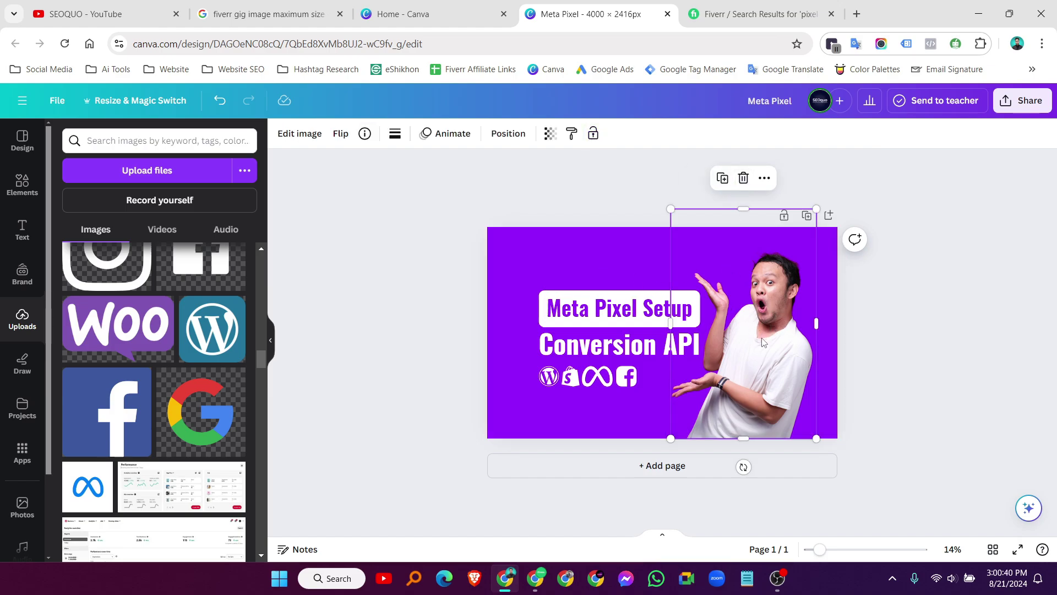
left_click_drag(763, 341, 754, 344)
- Move the headline and logo row slightly left together and scale them down a little to clear the man's hands
left_click(622, 385)
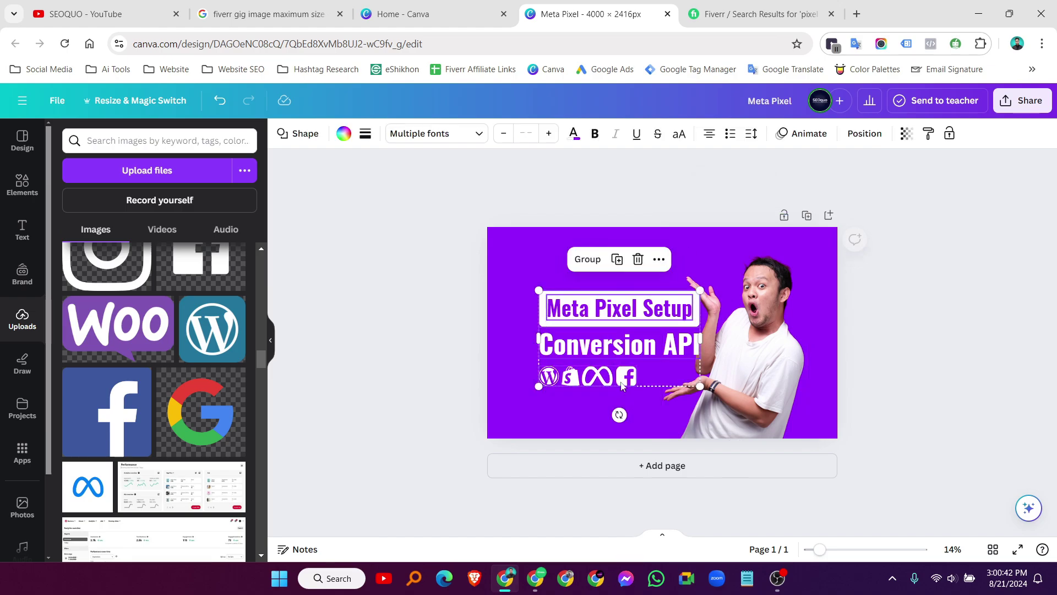
left_click_drag(622, 385, 615, 385)
left_click_drag(696, 386, 691, 384)
left_click(909, 352)
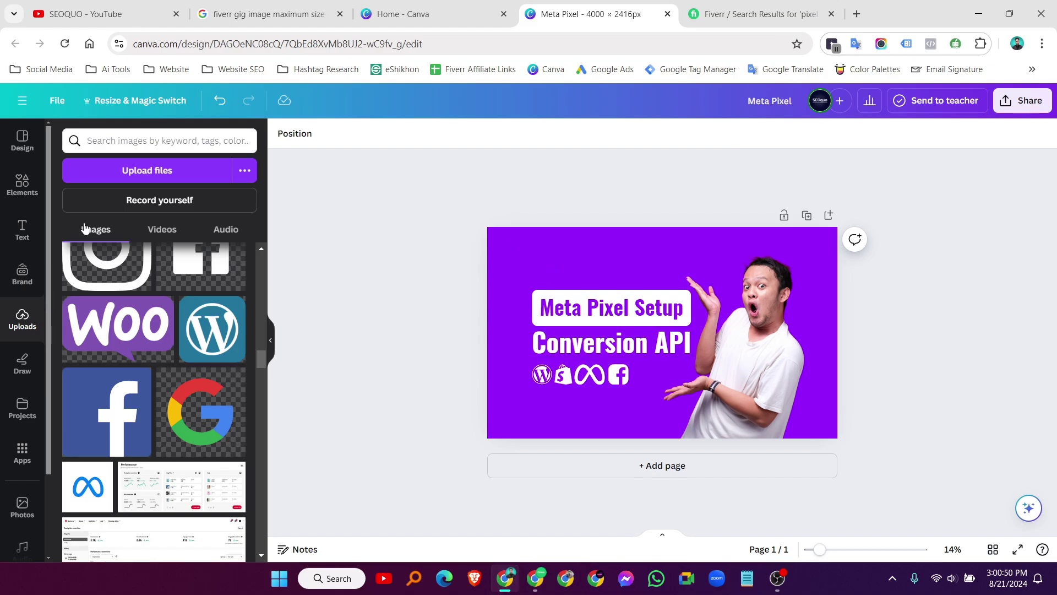
- Search the elements for "element", place the striped circle graphic in the page's upper-left corner and send it to the back
left_click(23, 193)
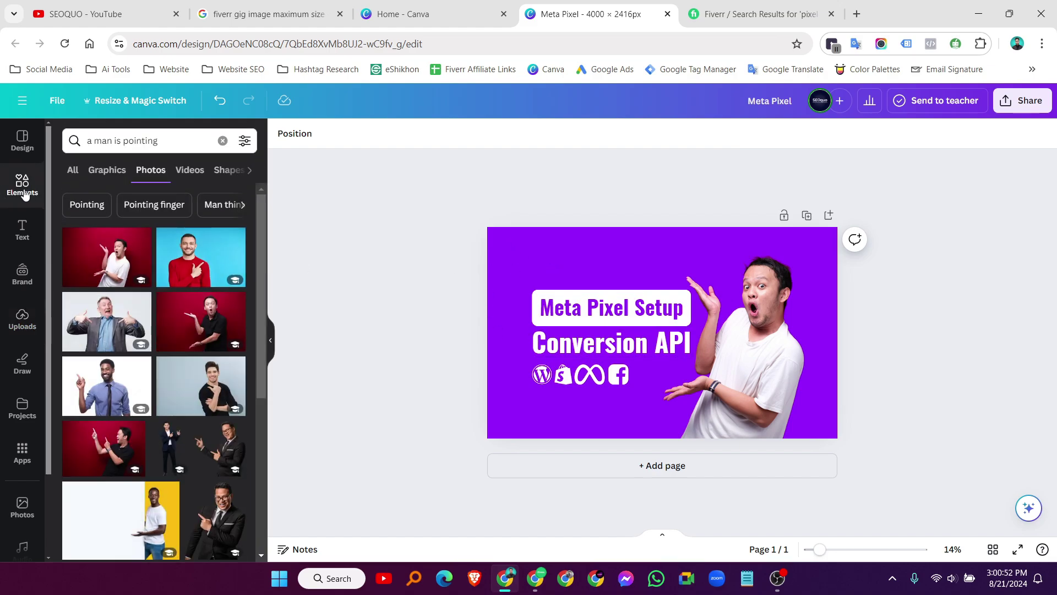
left_click(223, 141)
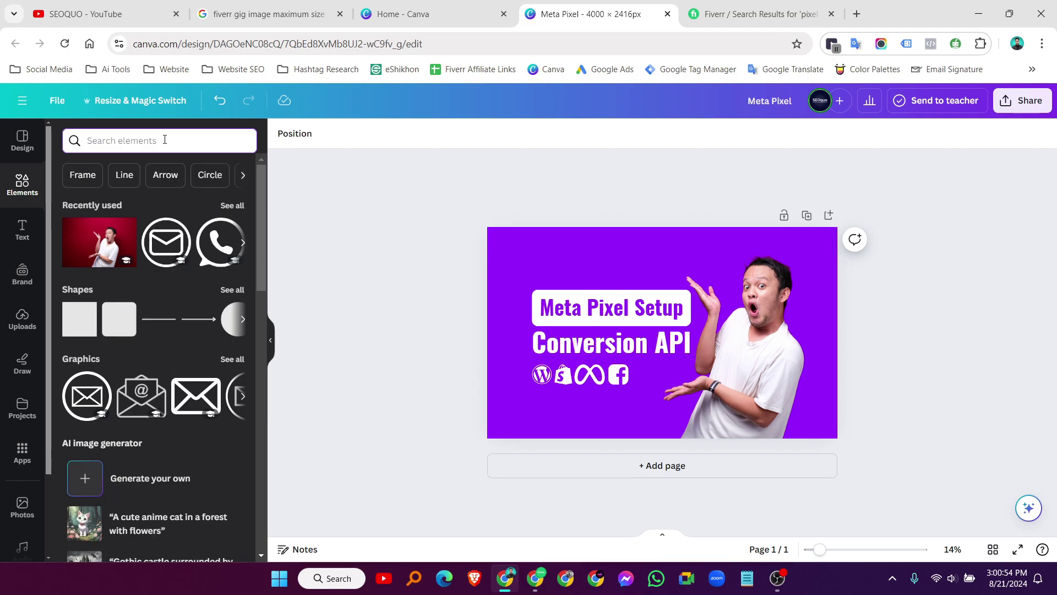
type("element")
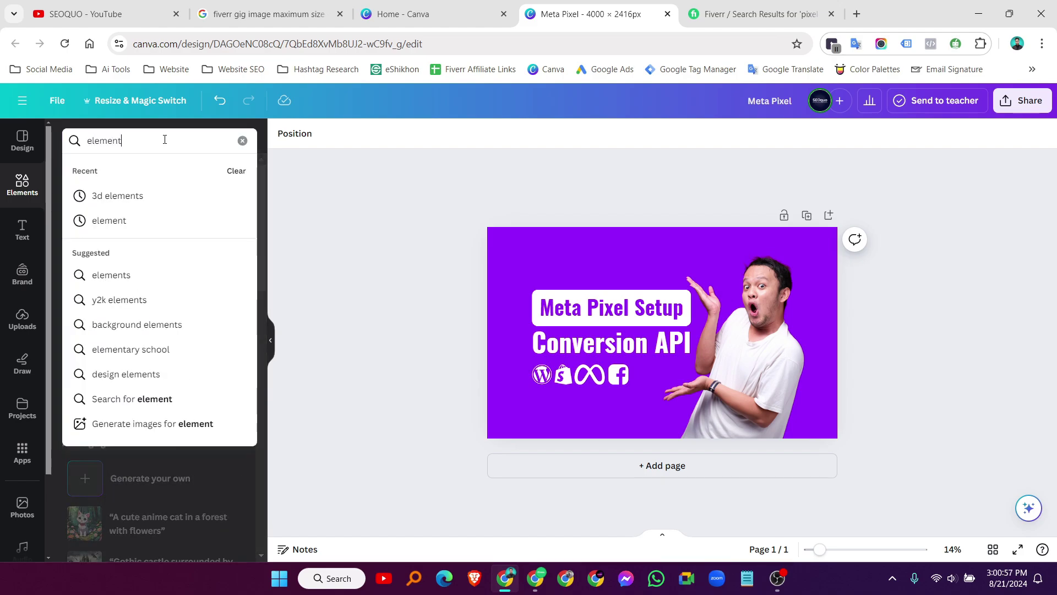
key("Return")
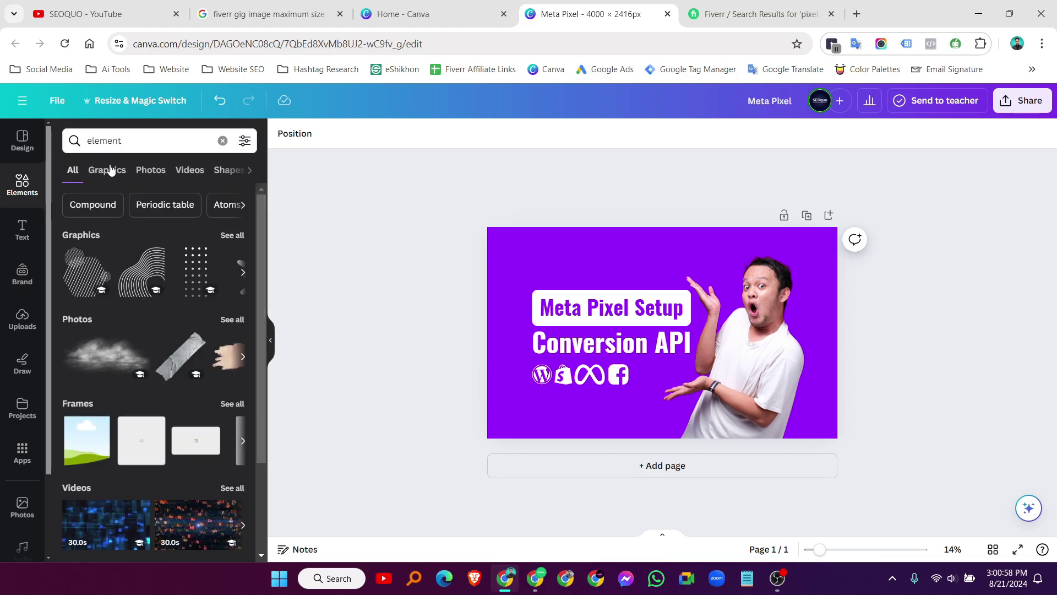
left_click(85, 268)
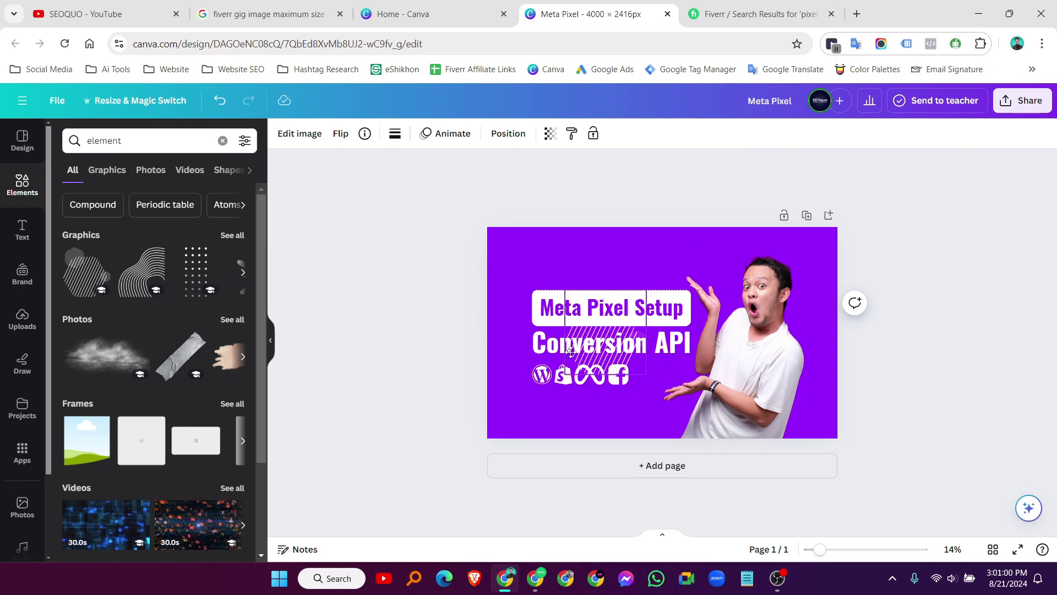
left_click_drag(662, 366, 527, 297)
right_click(527, 298)
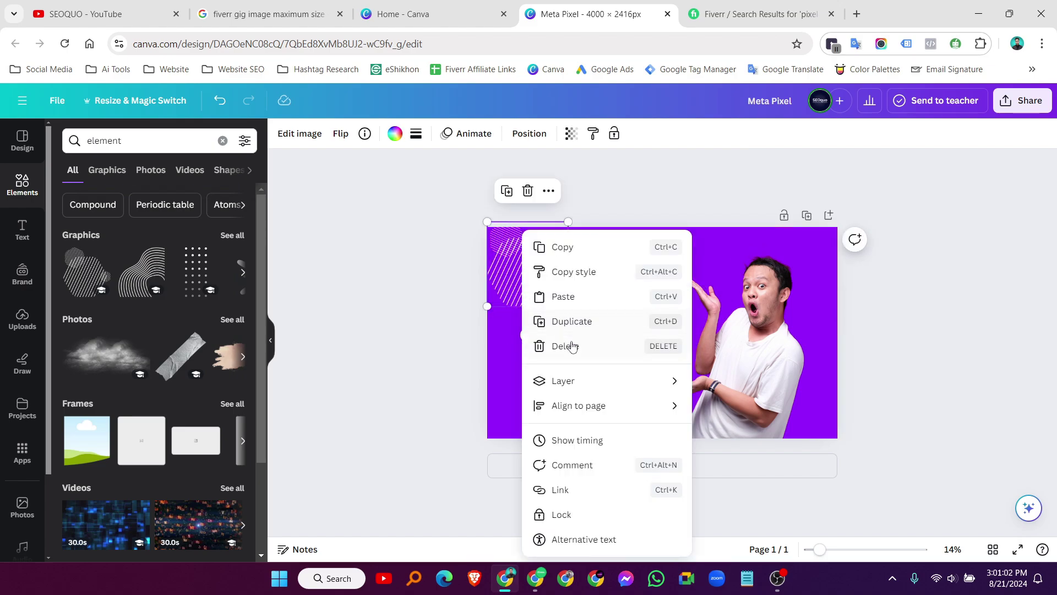
mouse_move(567, 380)
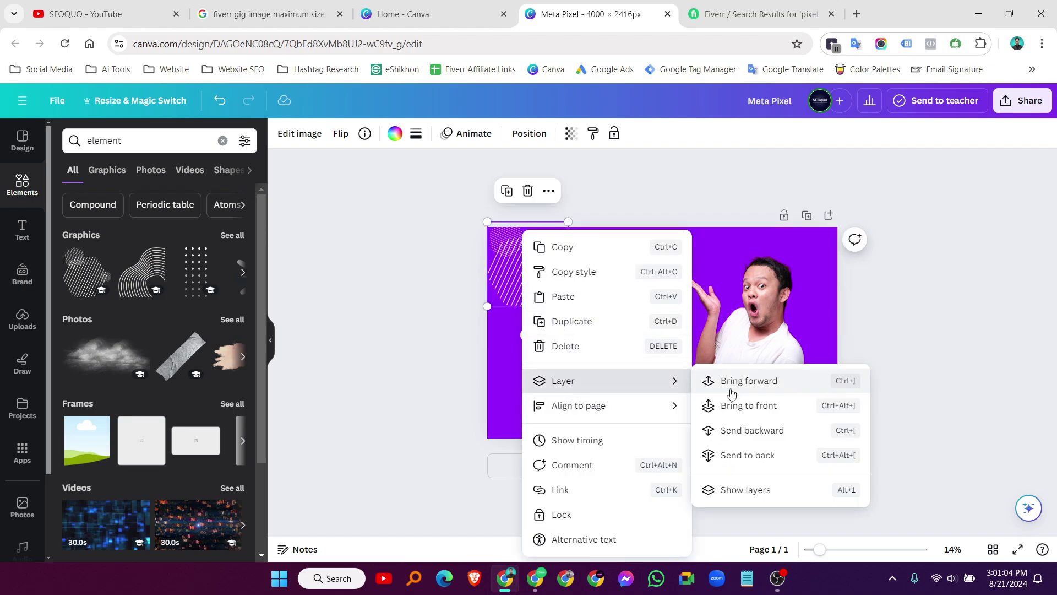
left_click(727, 456)
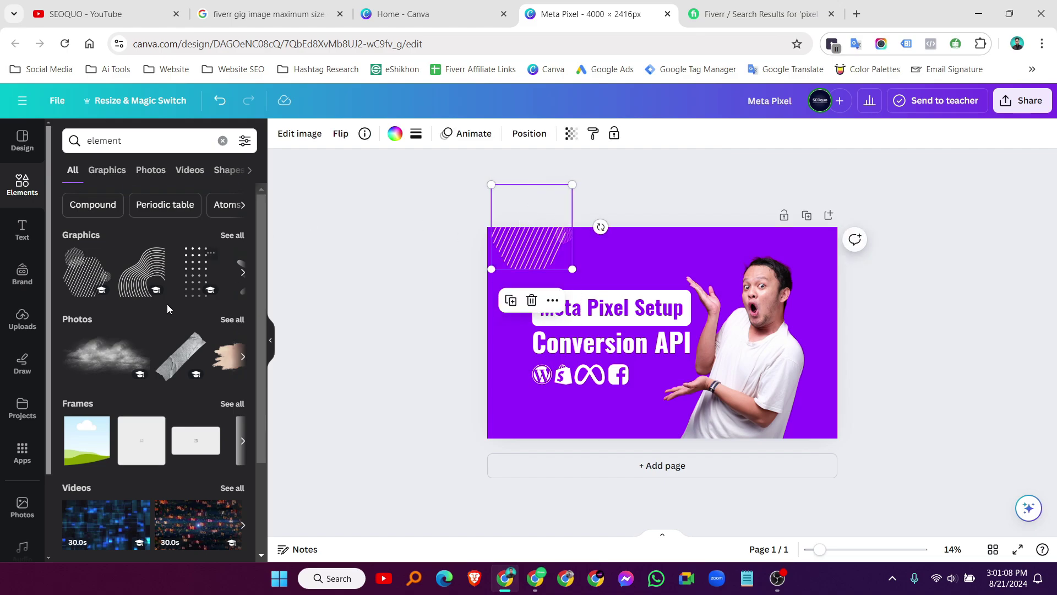
- Add the outlined chevron arrows graphic, color it white and place it in the page's upper-right corner
left_click(232, 235)
left_click(153, 319)
left_click_drag(703, 347, 545, 438)
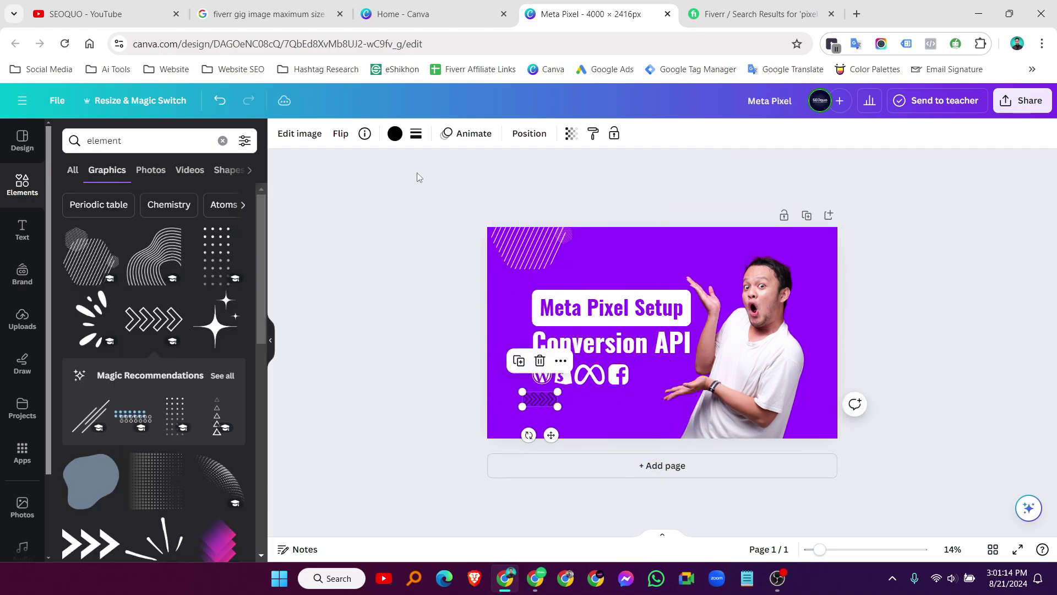
left_click(394, 132)
left_click_drag(540, 398, 820, 286)
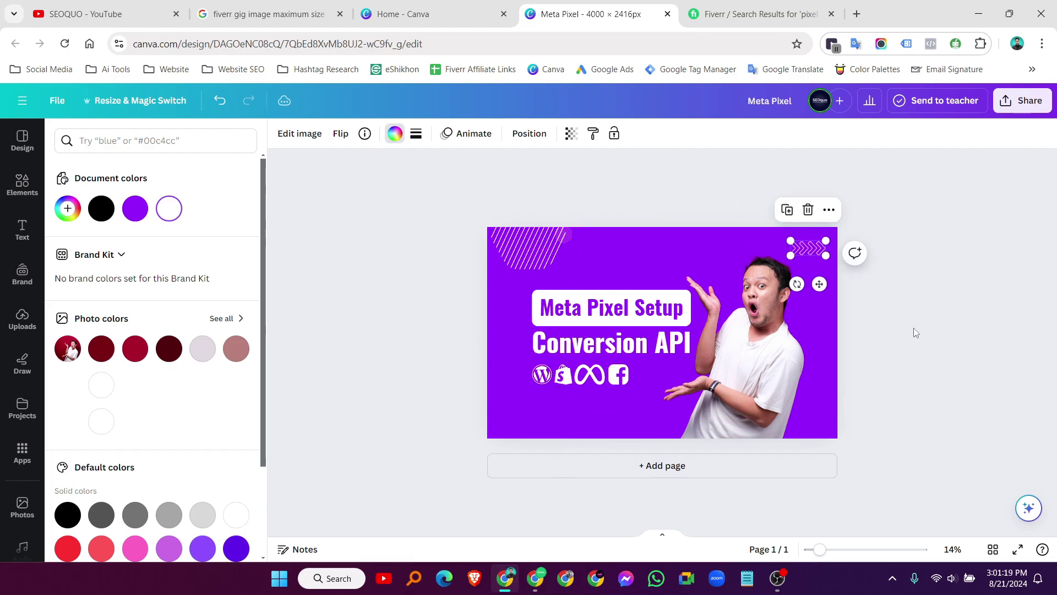
- Search the element graphics for "coding logo"
left_click(25, 181)
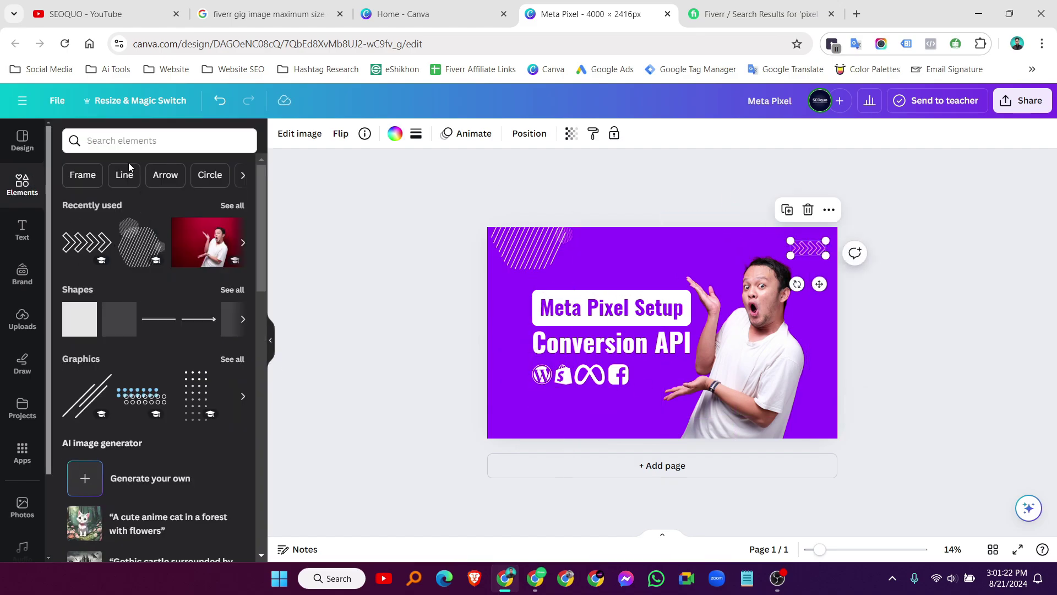
left_click(236, 205)
left_click(69, 136)
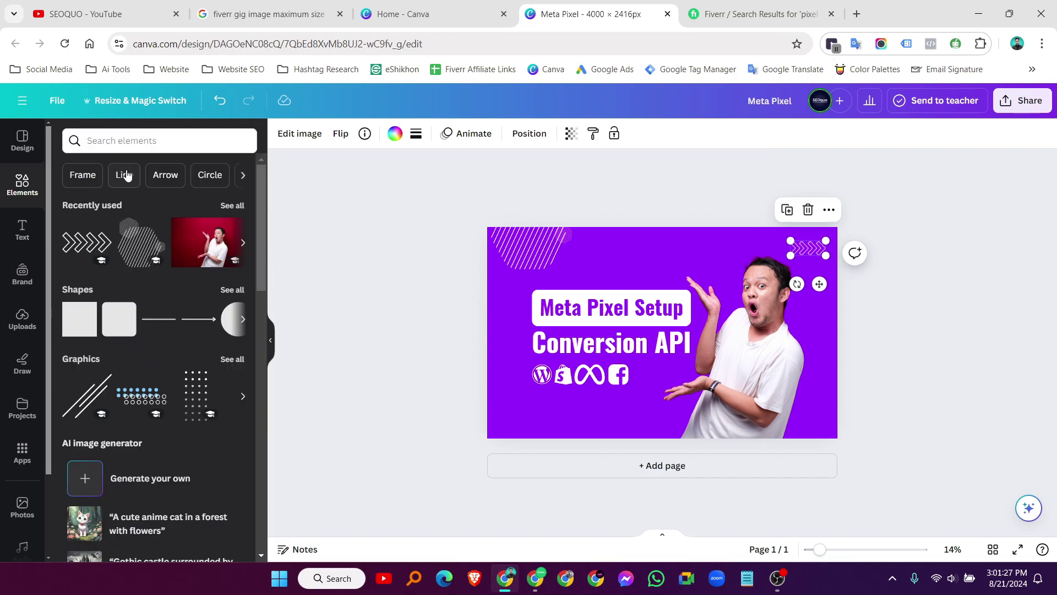
key("Escape")
left_click(119, 144)
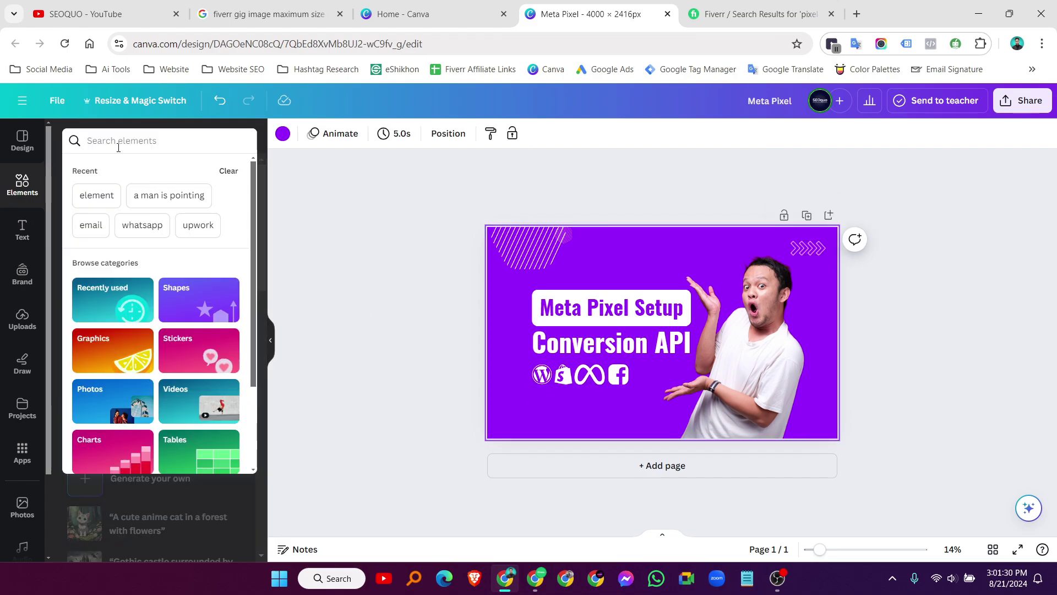
type("coding logo")
key("Return")
left_click(107, 169)
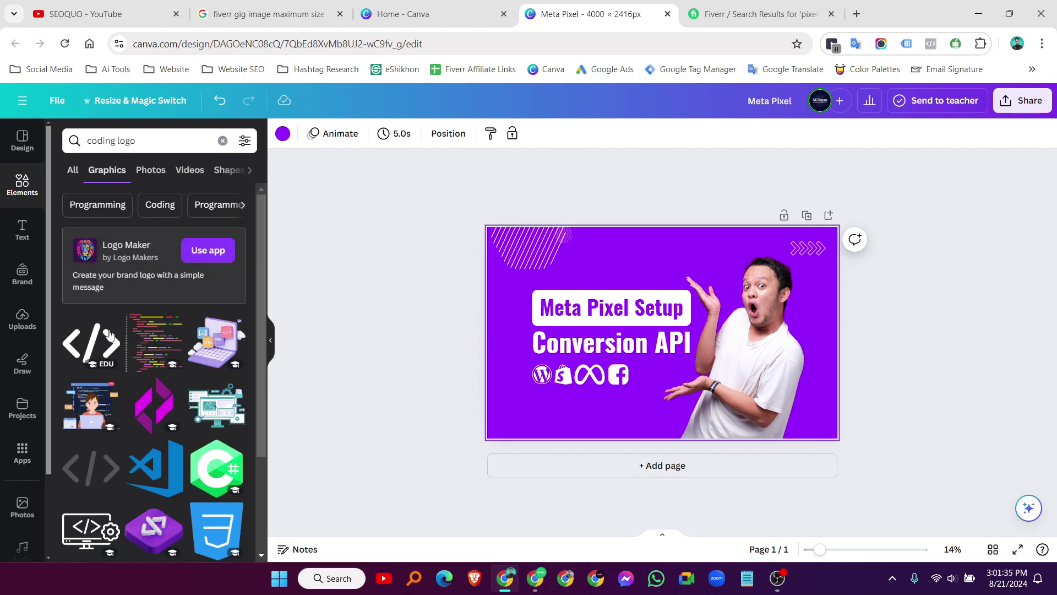
- Add the </> code icon after the Facebook logo, scaled to the row's height and colored white
left_click_drag(91, 344, 610, 415)
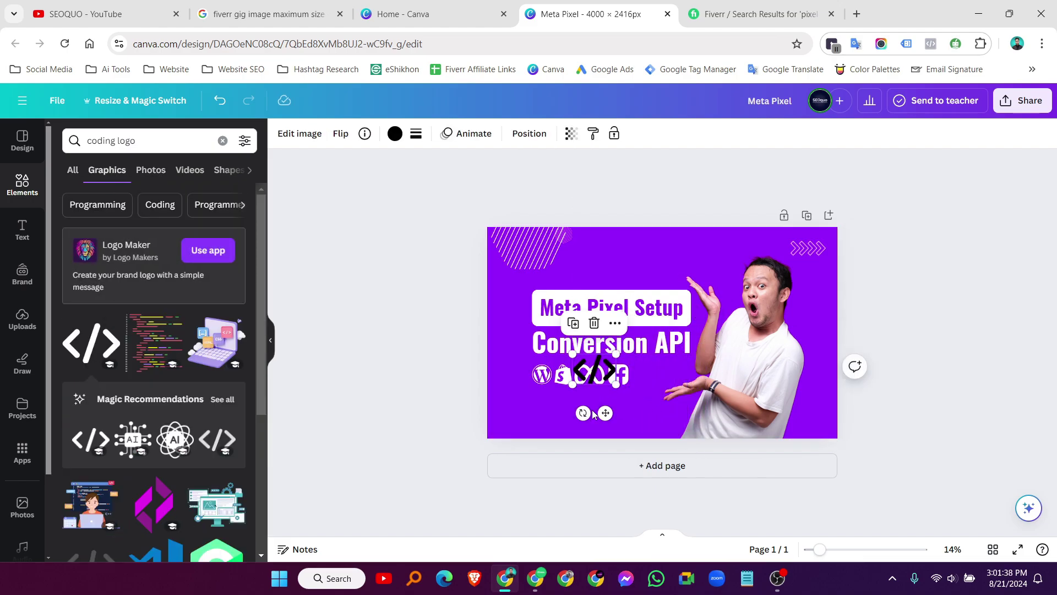
left_click_drag(600, 380, 659, 370)
left_click(394, 133)
left_click(167, 141)
key("Escape")
scroll(888, 365, "down", 2)
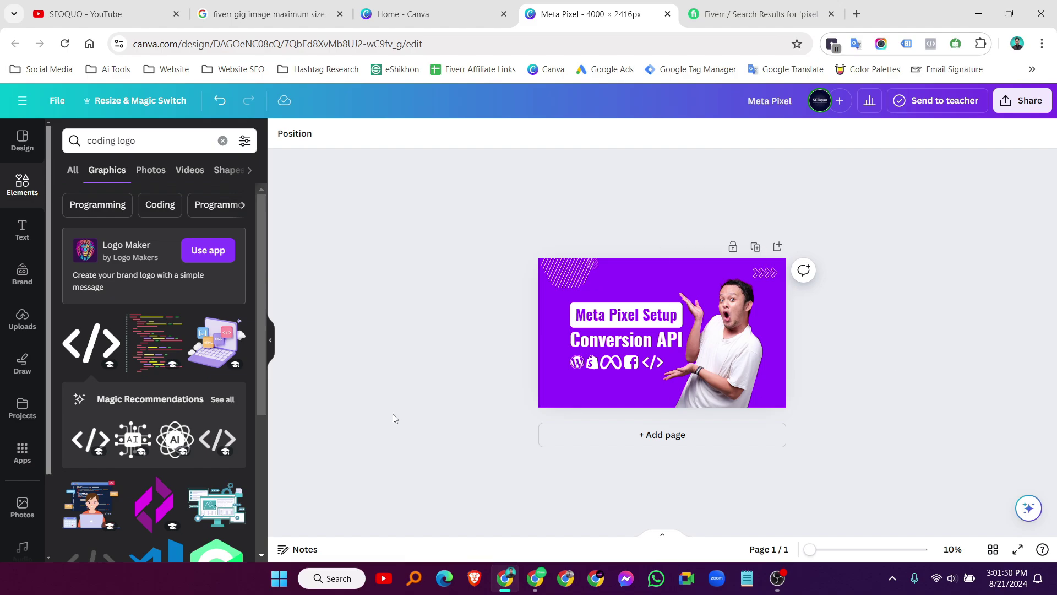
left_click(80, 140)
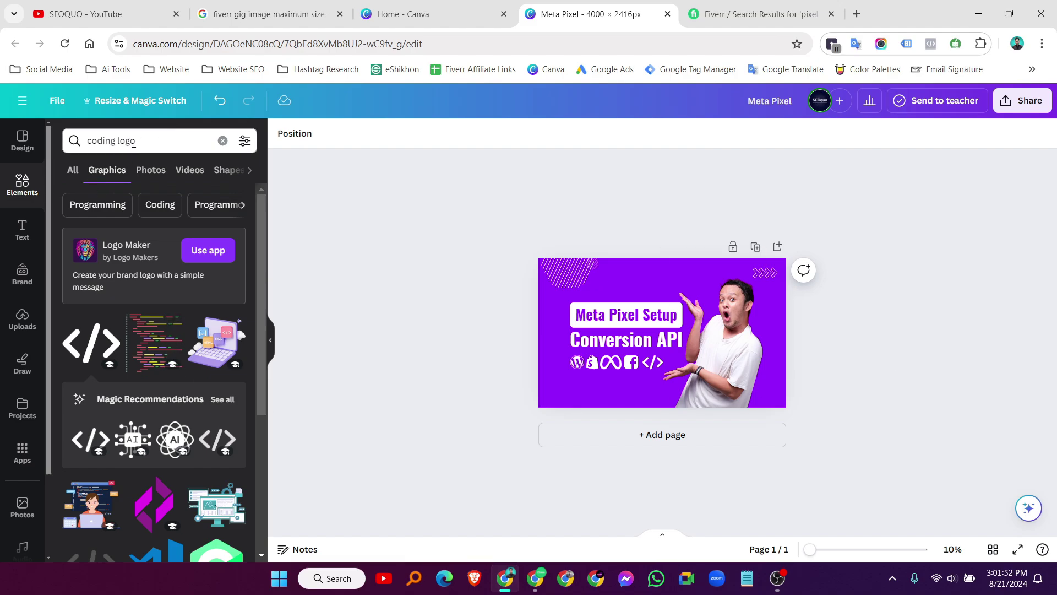
key("BackSpace")
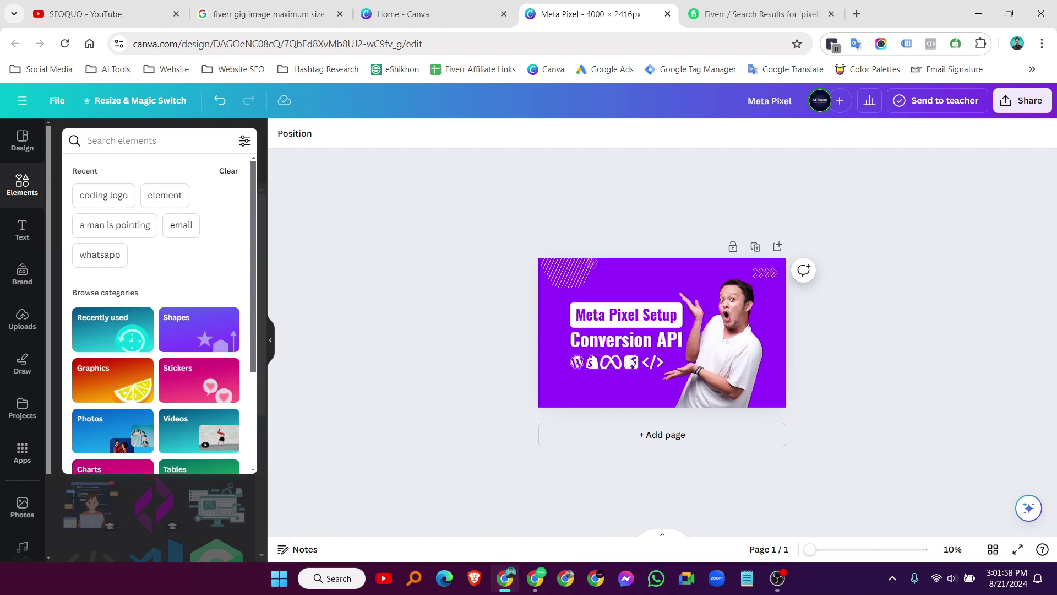
- Move the headline block up to leave a gap above the logos, and align the logo row with its left edge
left_click(631, 353)
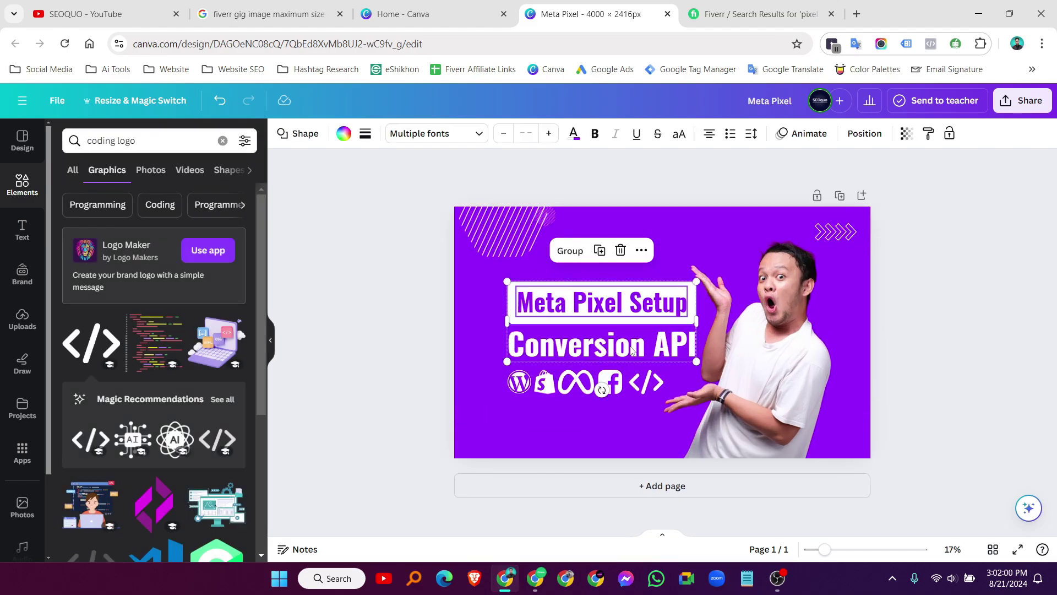
left_click_drag(632, 353, 627, 335)
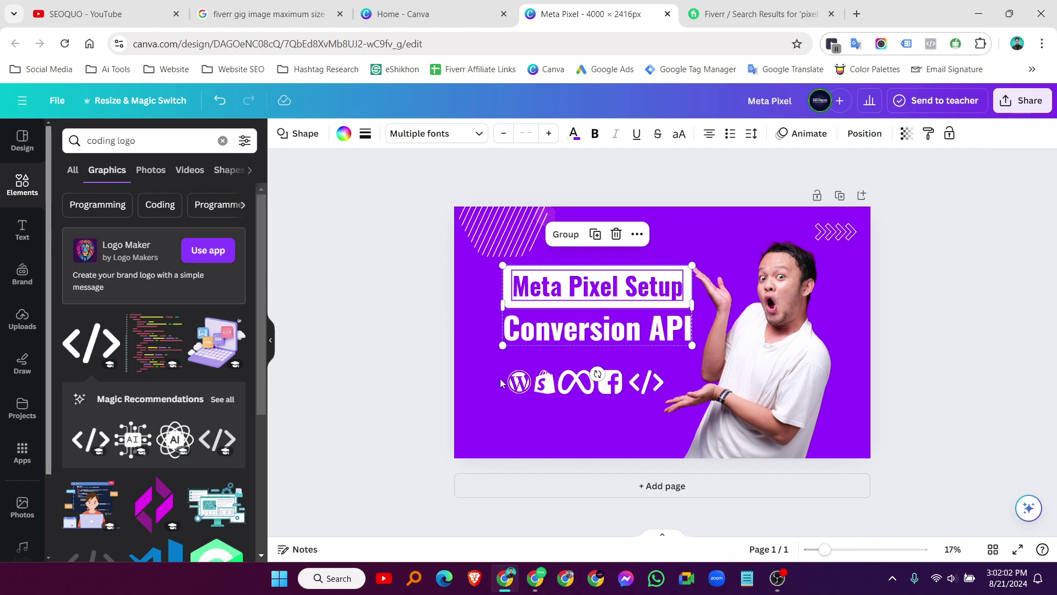
left_click(643, 389)
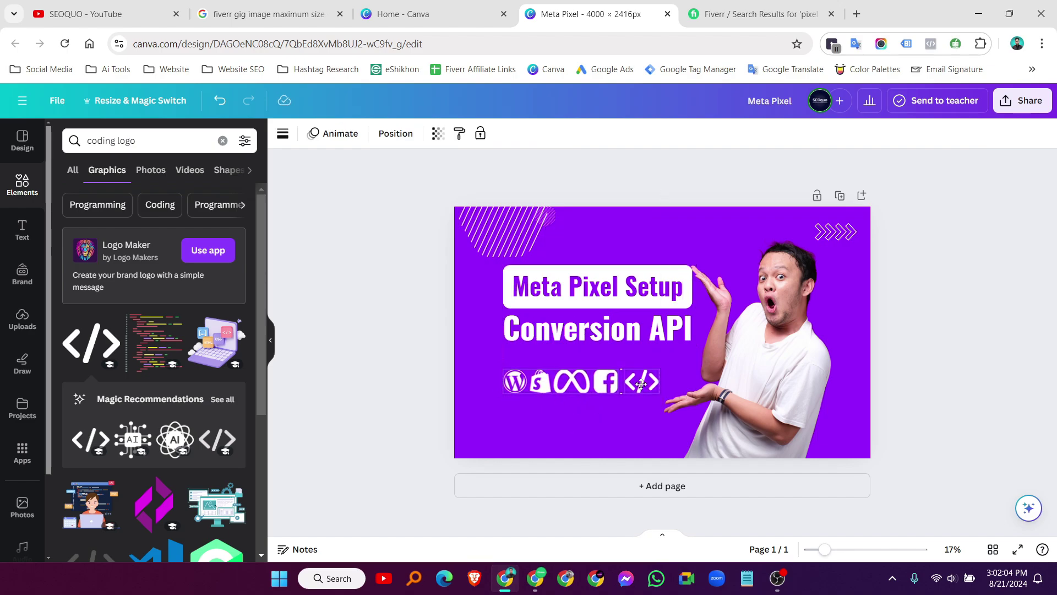
left_click(633, 425)
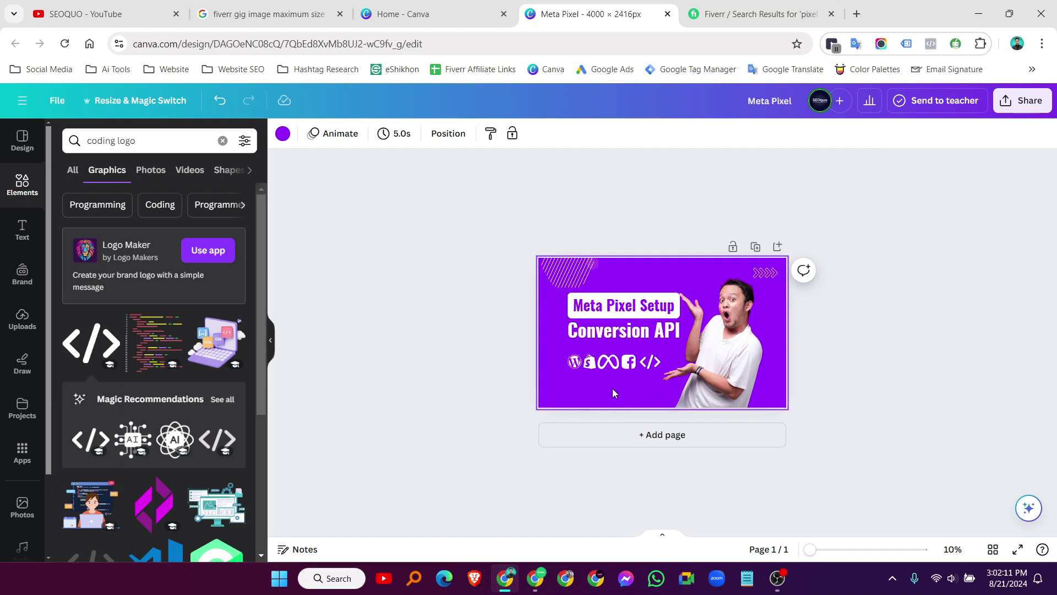
- Change the page background to a left-to-right gradient from dark purple to bright purple #C624FF
left_click(283, 134)
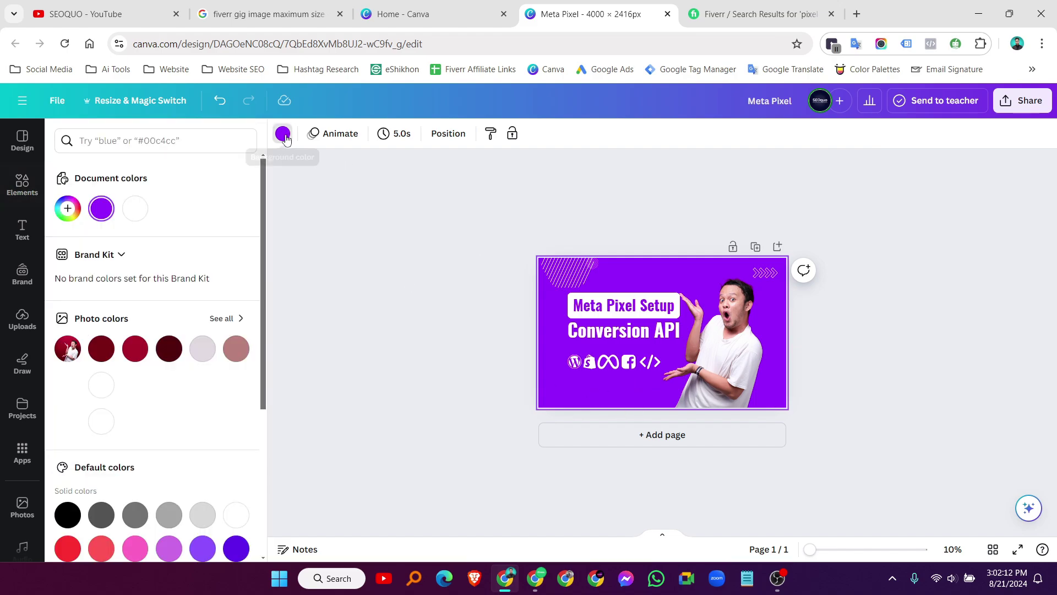
left_click(102, 208)
left_click(179, 246)
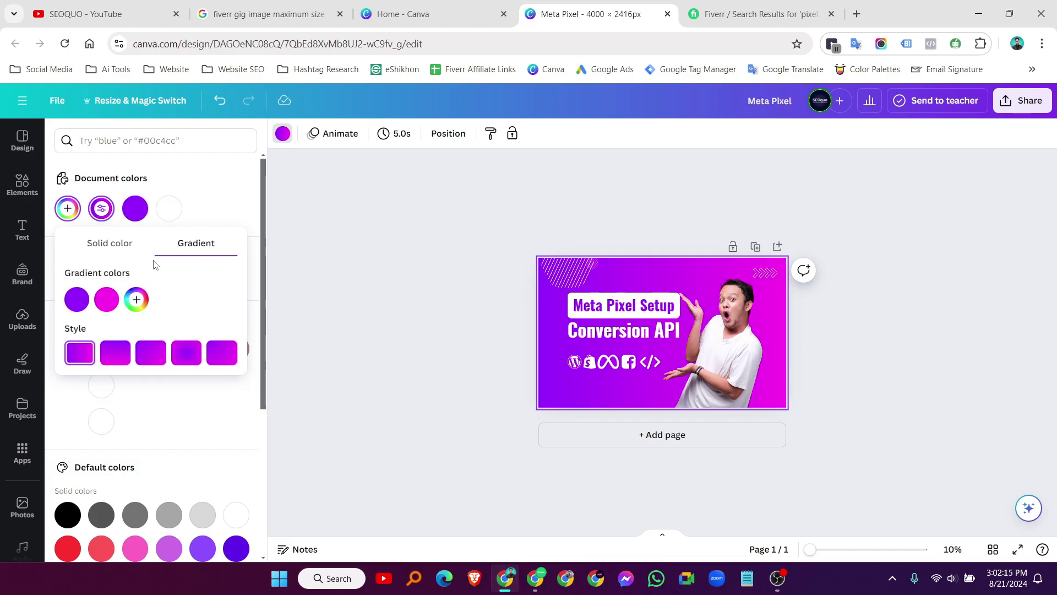
left_click(79, 300)
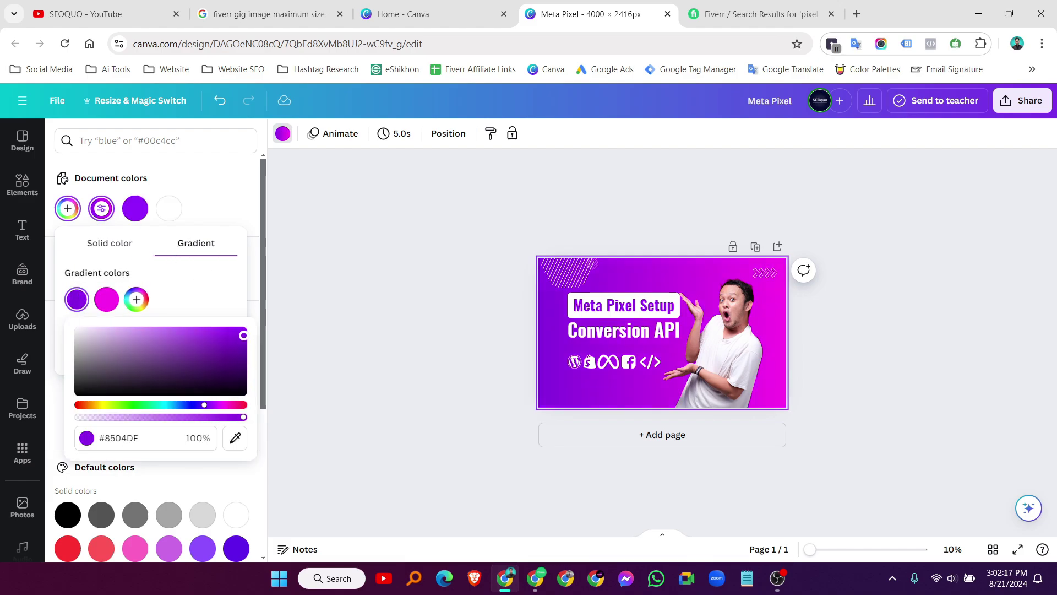
left_click(107, 299)
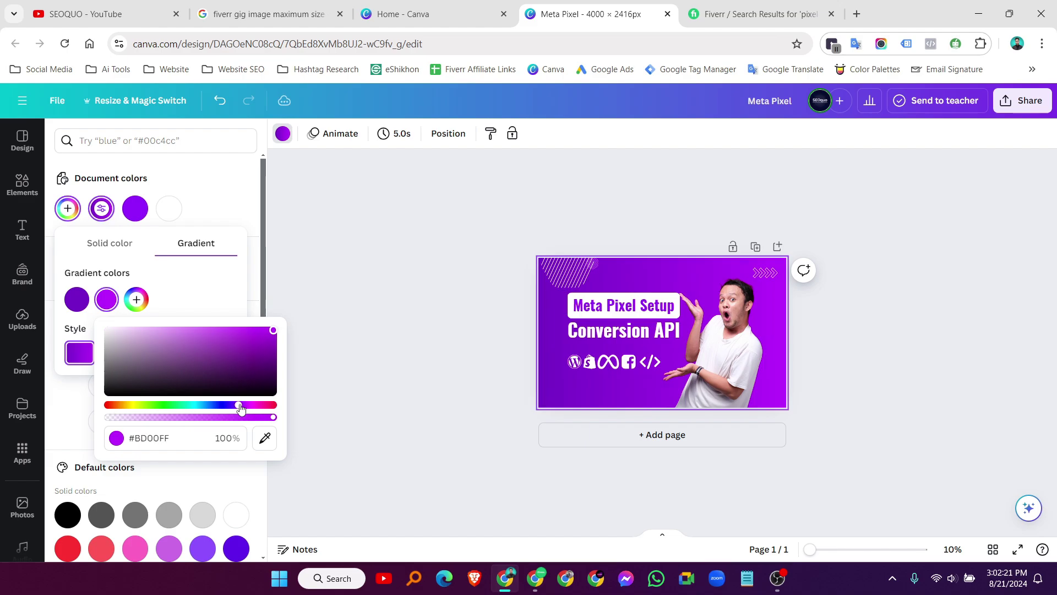
left_click_drag(268, 337, 253, 330)
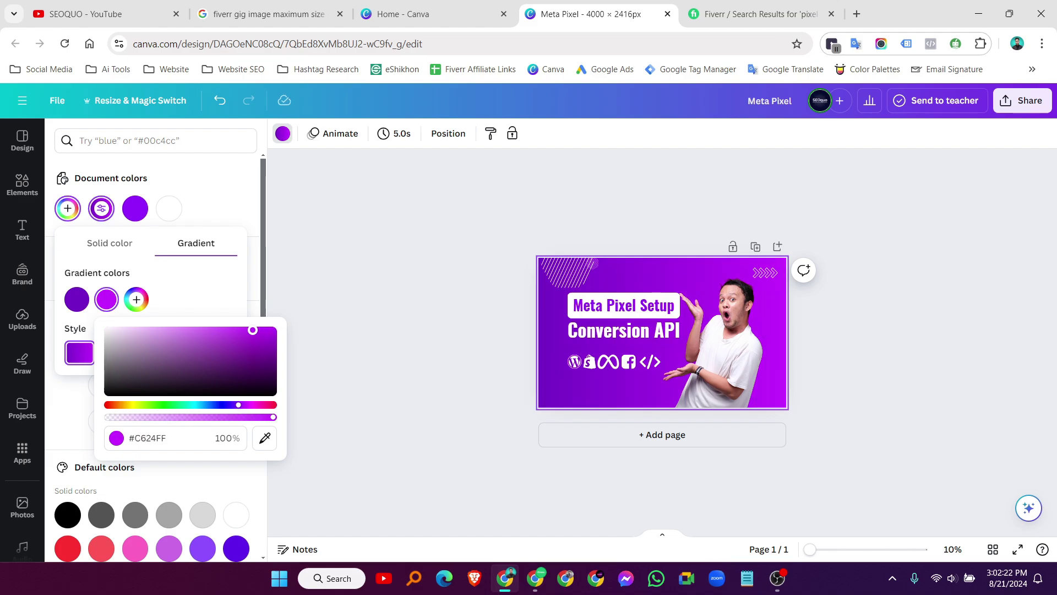
left_click(831, 330)
scroll(850, 335, "up", 2)
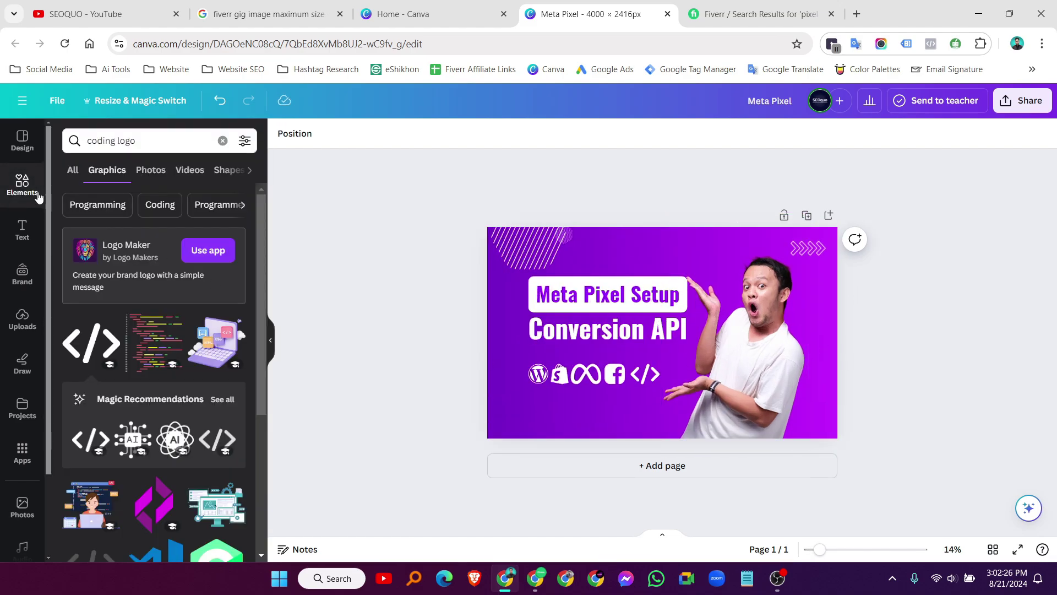
- Search the graphics for "element" and look through the results for a decorative accent
left_click(163, 139)
type("elem")
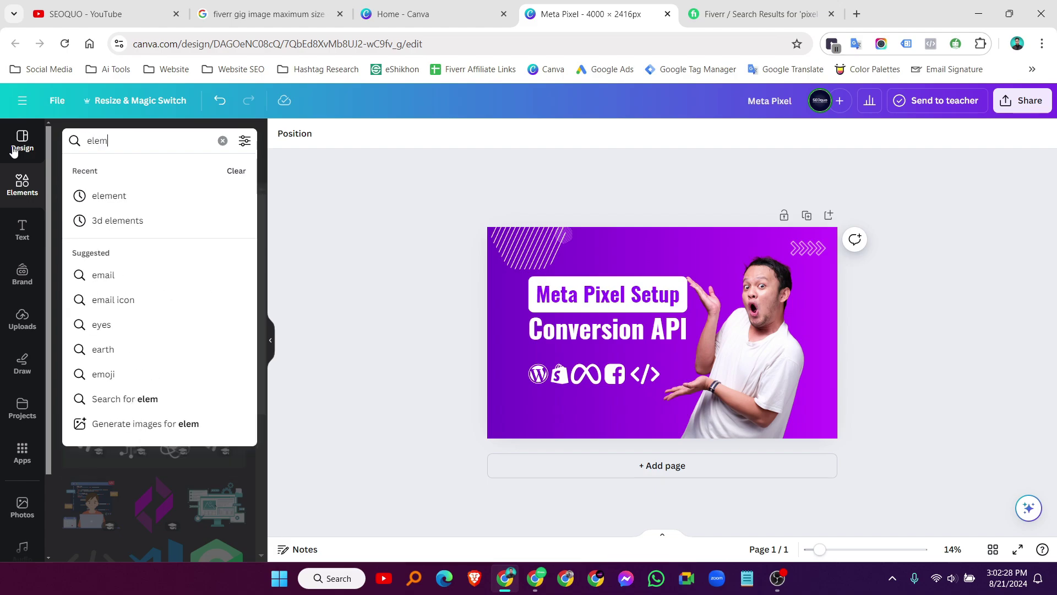
type("ent")
key("Return")
scroll(166, 350, "down", 5)
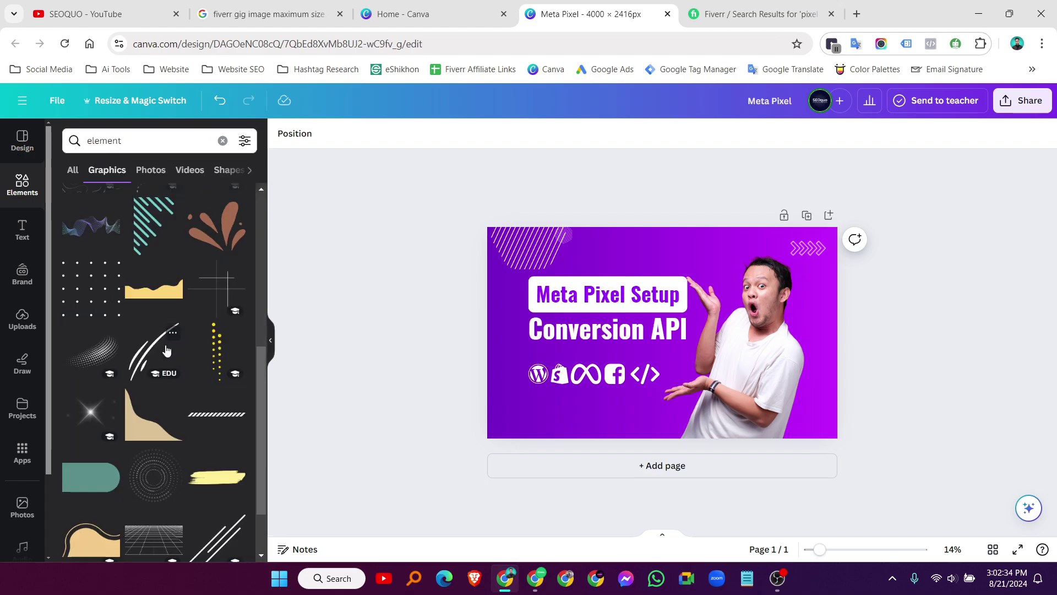
scroll(166, 350, "down", 15)
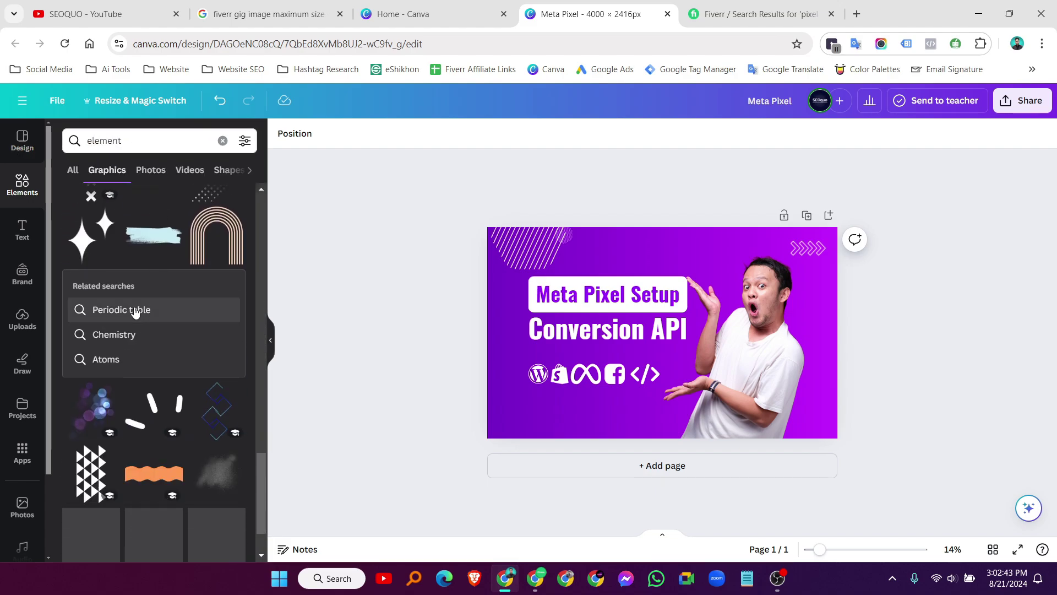
scroll(165, 358, "down", 3)
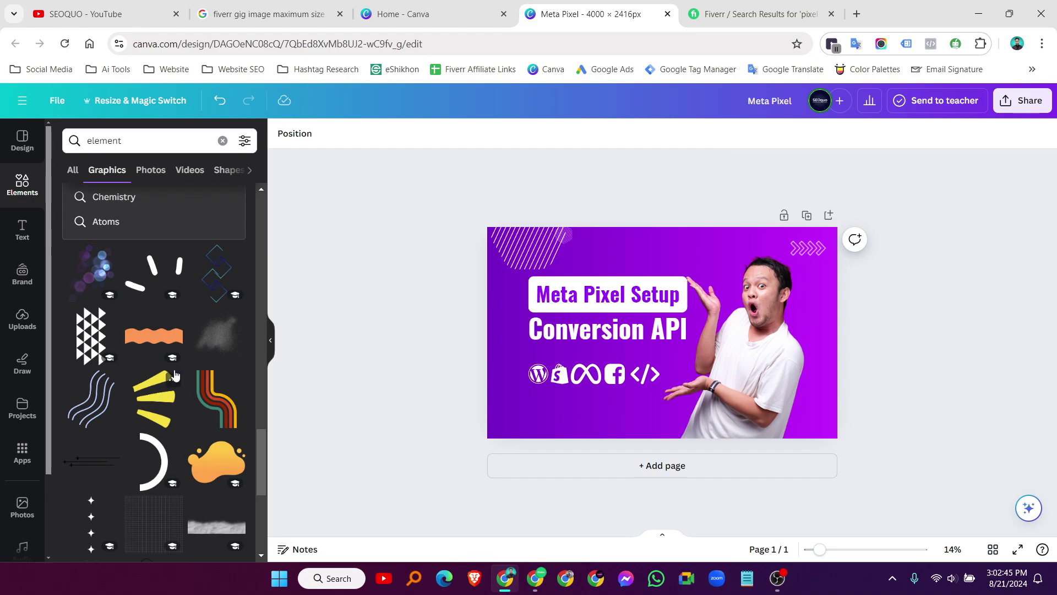
scroll(175, 374, "down", 4)
scroll(135, 378, "down", 2)
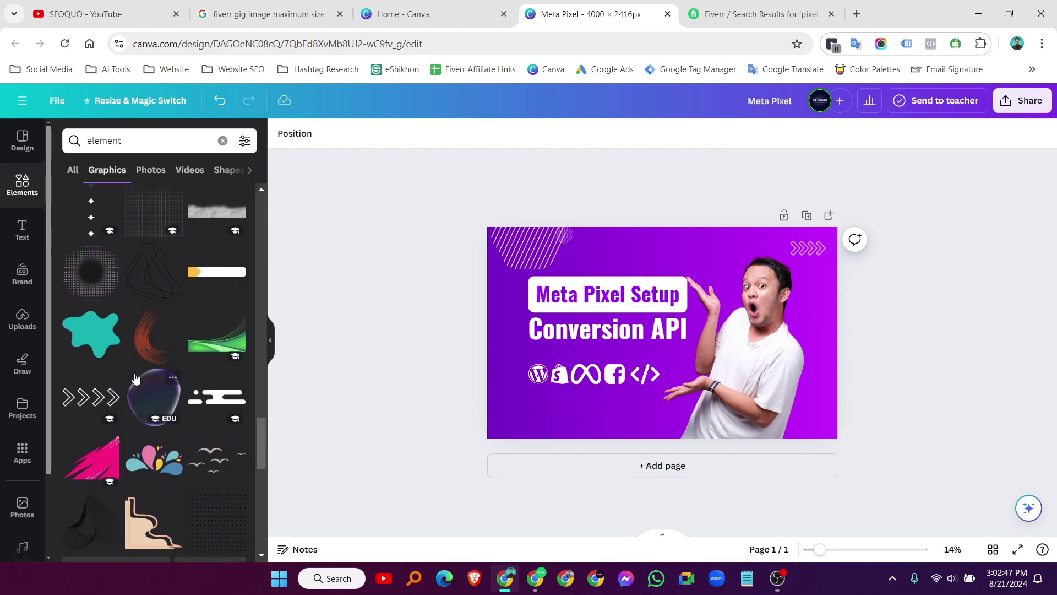
scroll(173, 369, "down", 3)
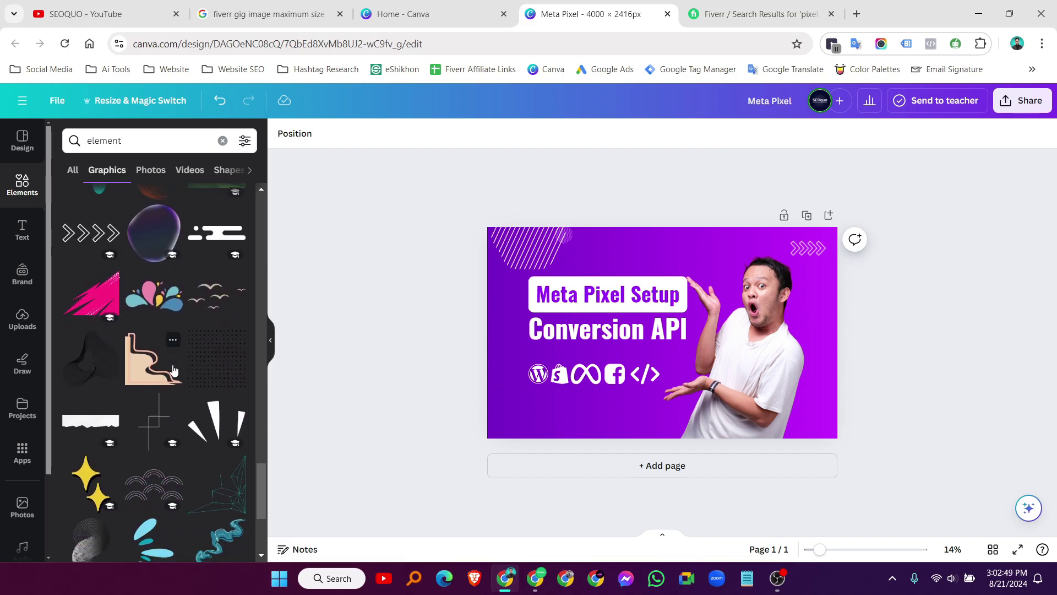
scroll(110, 358, "down", 4)
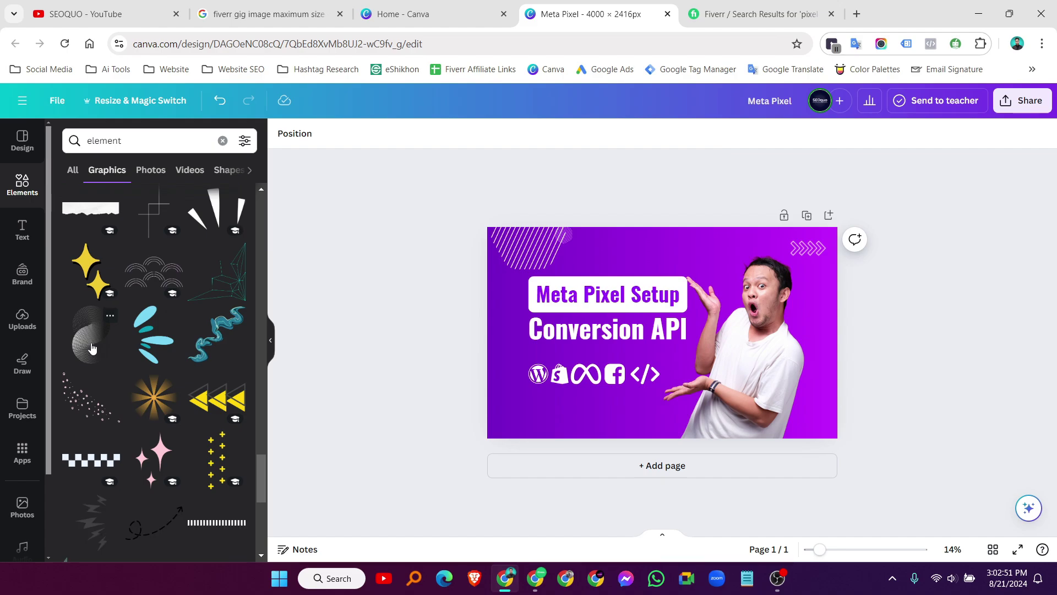
scroll(92, 348, "down", 3)
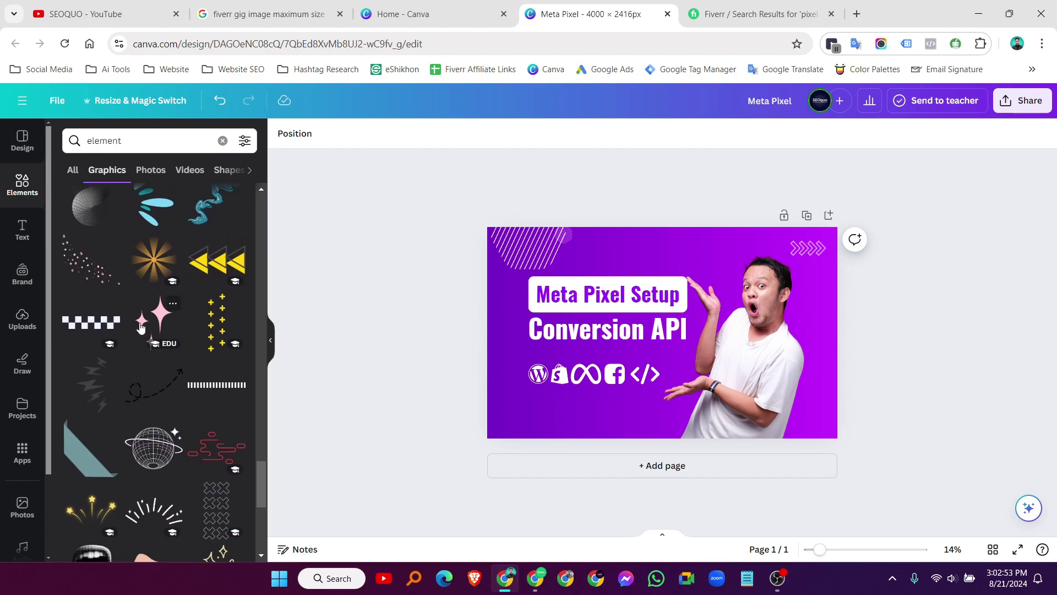
scroll(156, 325, "down", 5)
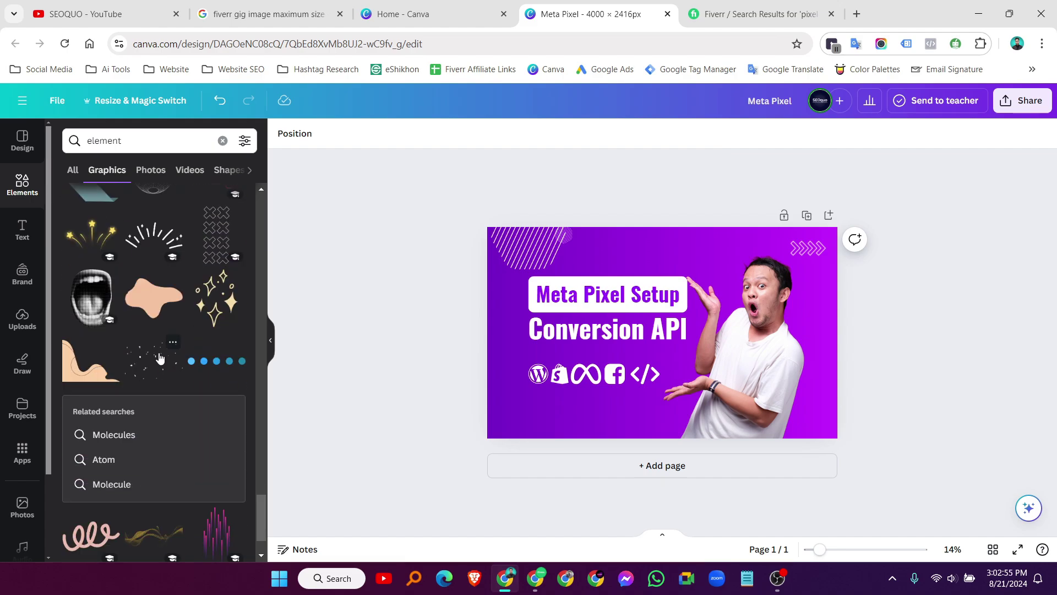
- Add the white burst-lines graphic and place it, scaled down, just above the man's raised hand
left_click(157, 242)
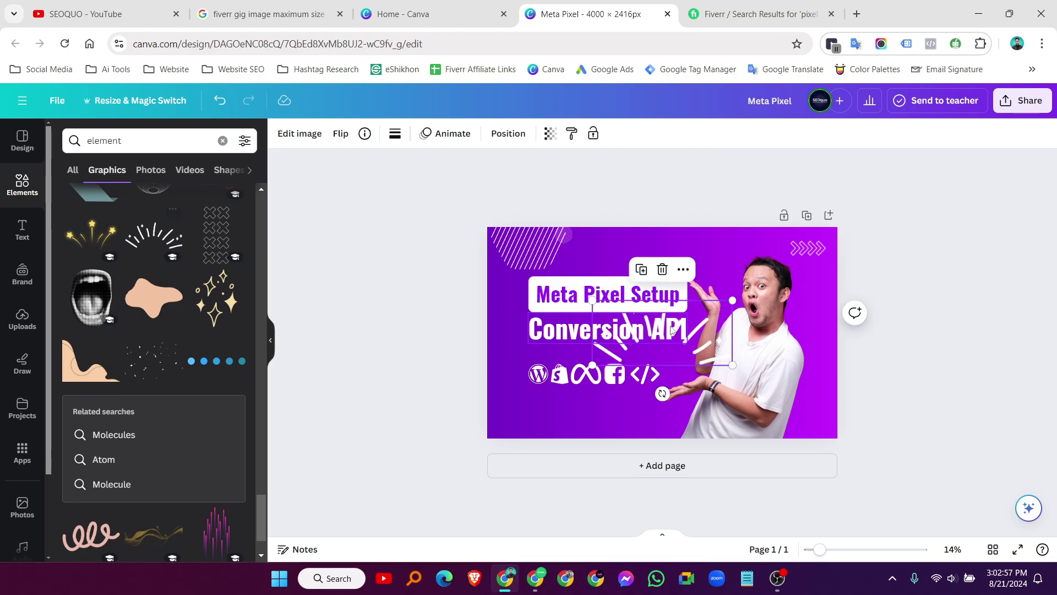
left_click_drag(734, 349, 718, 297)
left_click(1009, 321)
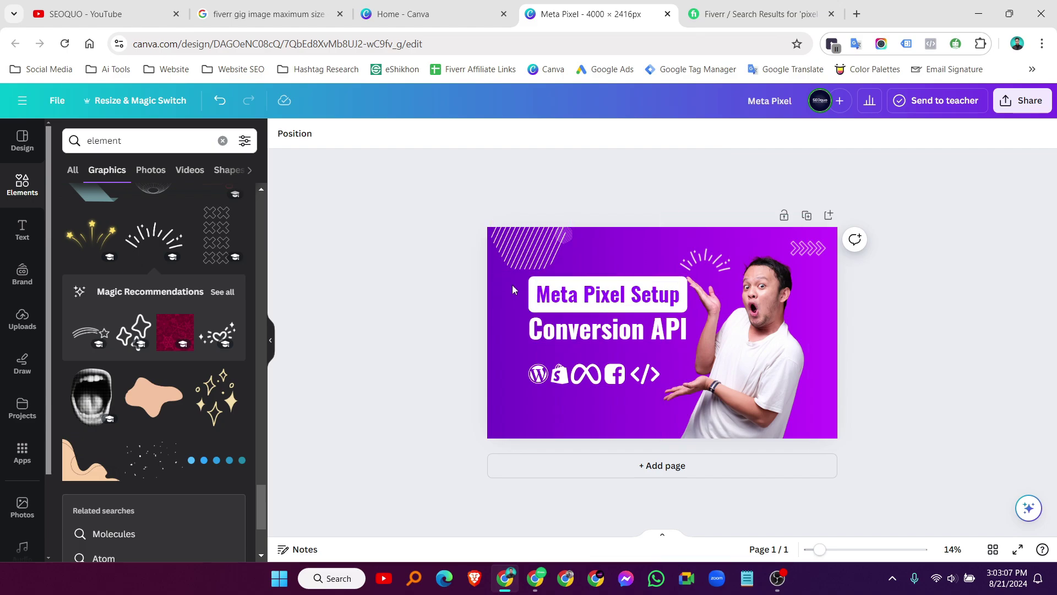
- Scale the headline block and logo row down together, leaving a wider margin to the page's left edge
left_click_drag(536, 306, 541, 384)
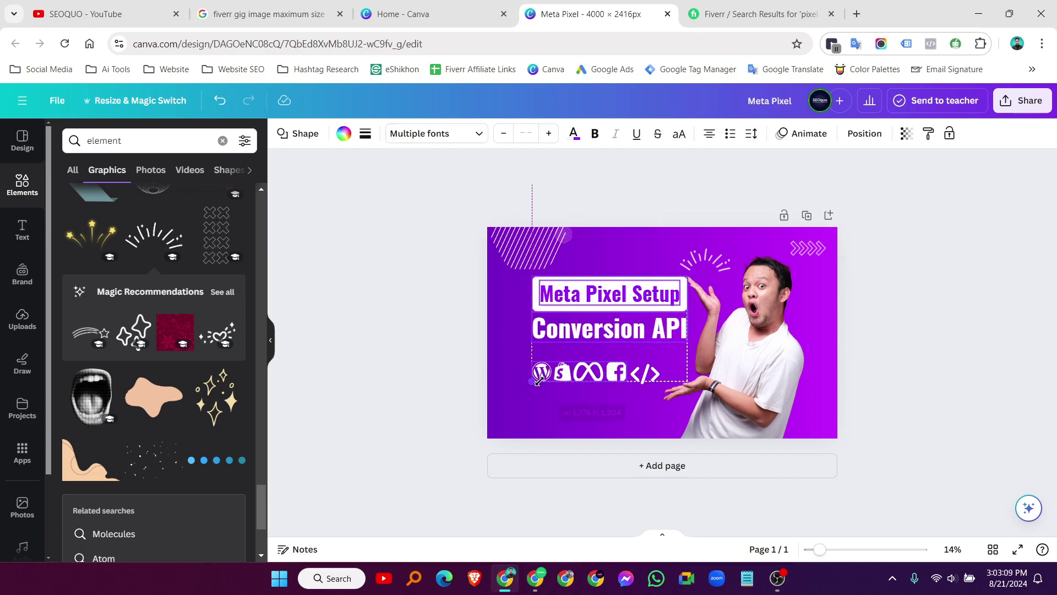
left_click(776, 267)
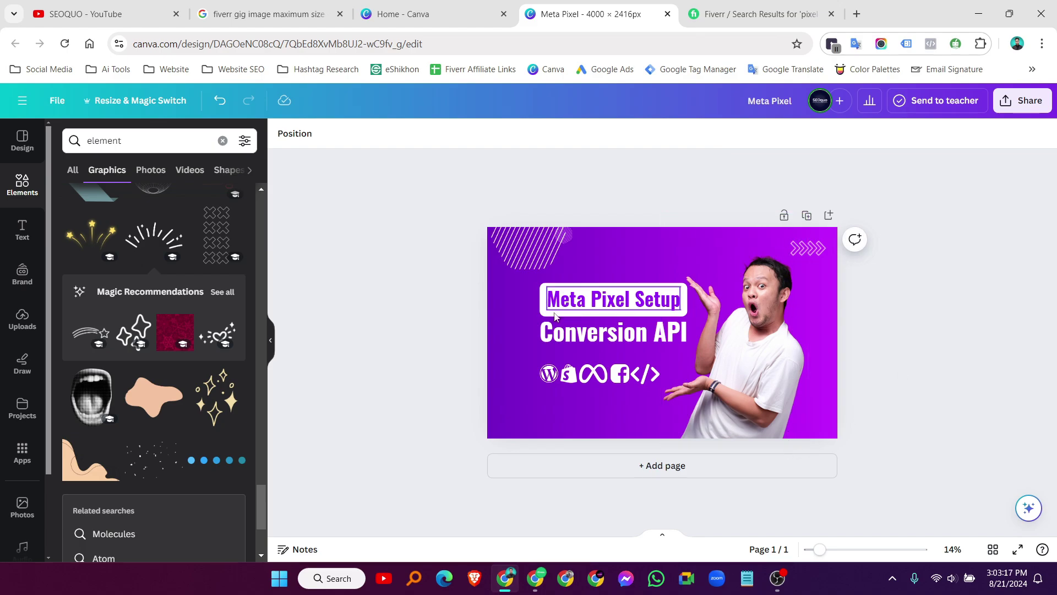
scroll(647, 327, "down", 2)
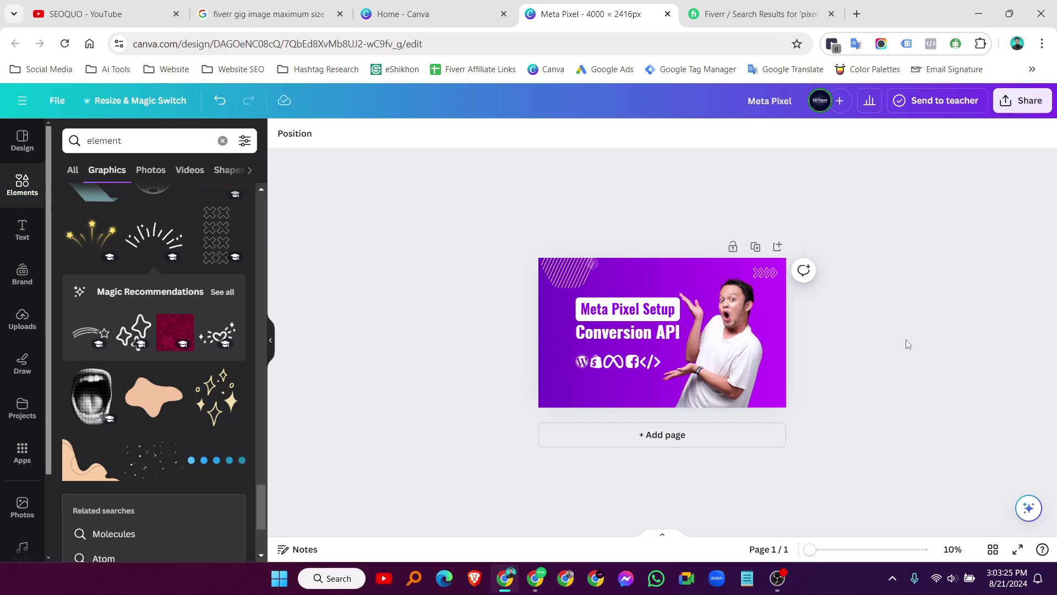
scroll(839, 335, "up", 3)
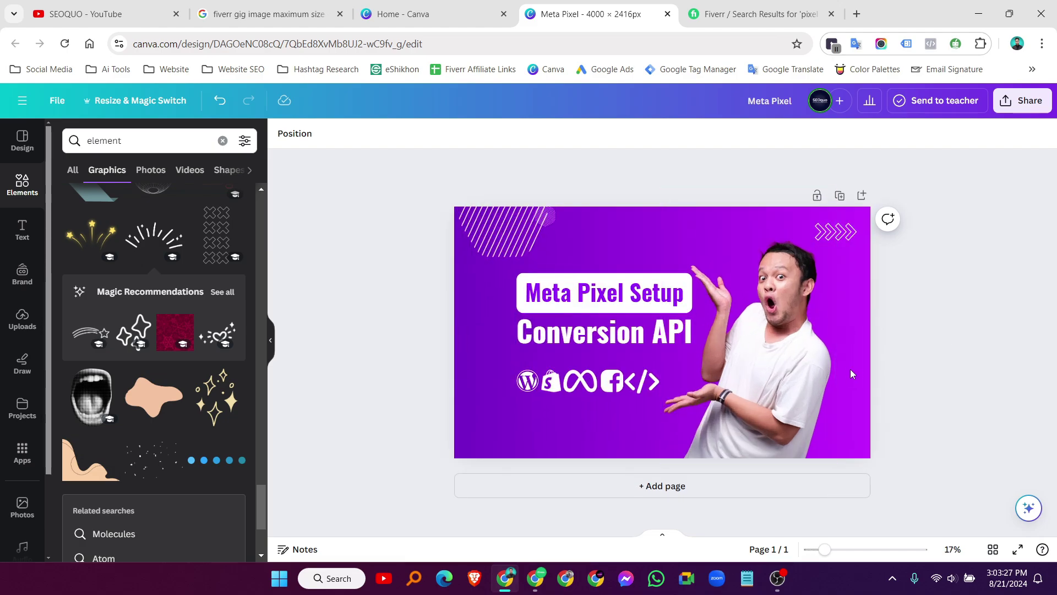
left_click(865, 376)
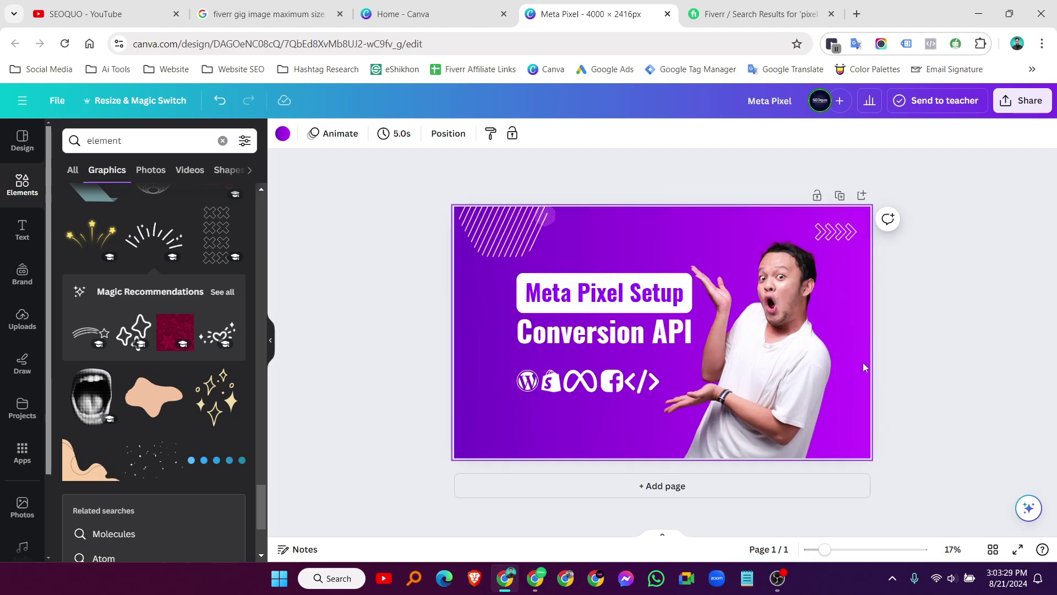
left_click(542, 289)
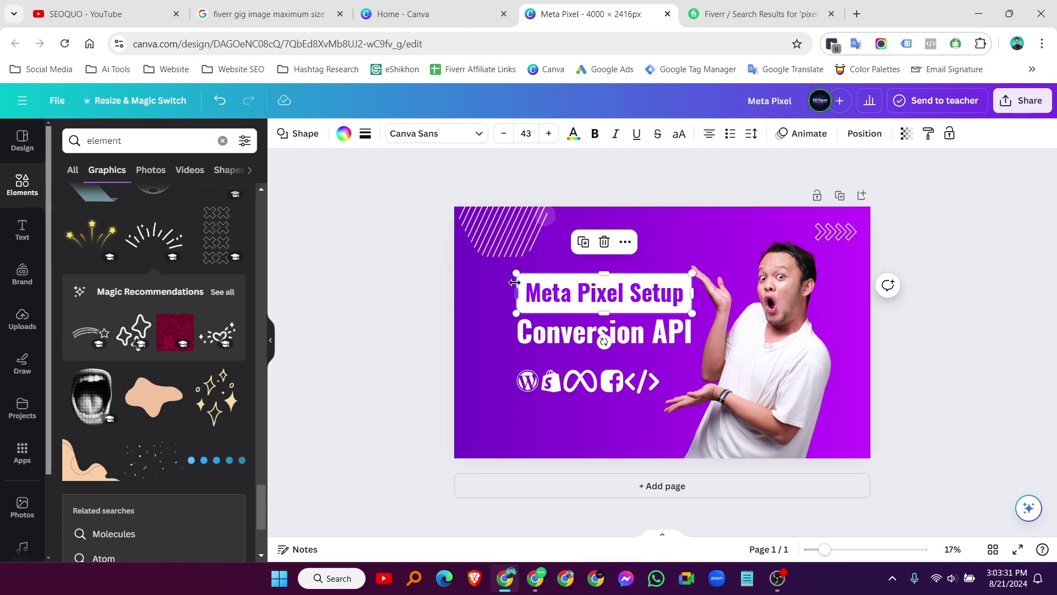
left_click(469, 310)
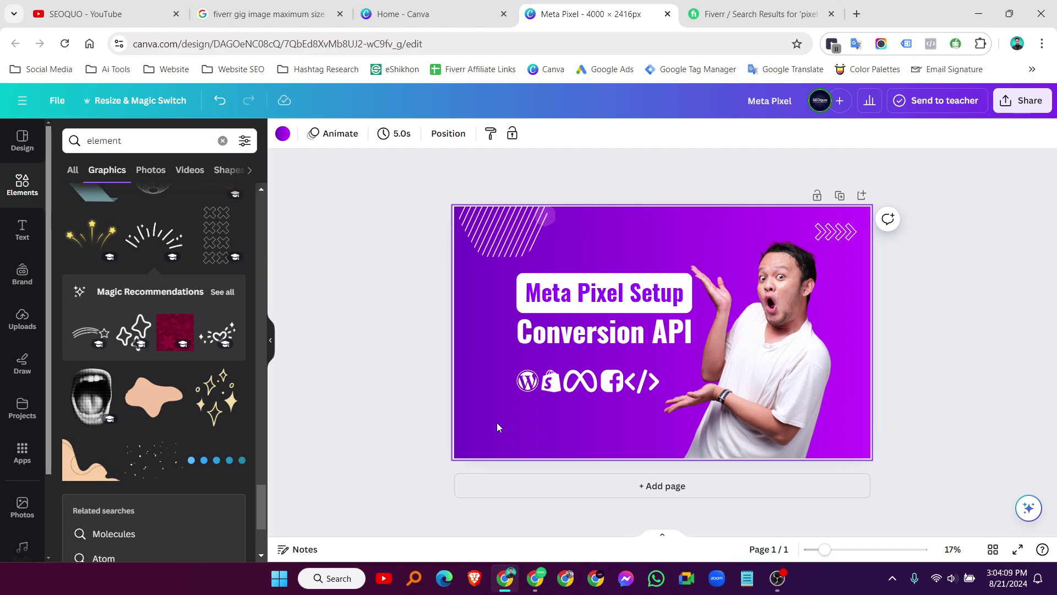
- Add a narrow full-height rectangle at the man's position and send it backward behind his photo
key("r")
left_click_drag(675, 346, 773, 473)
right_click(772, 407)
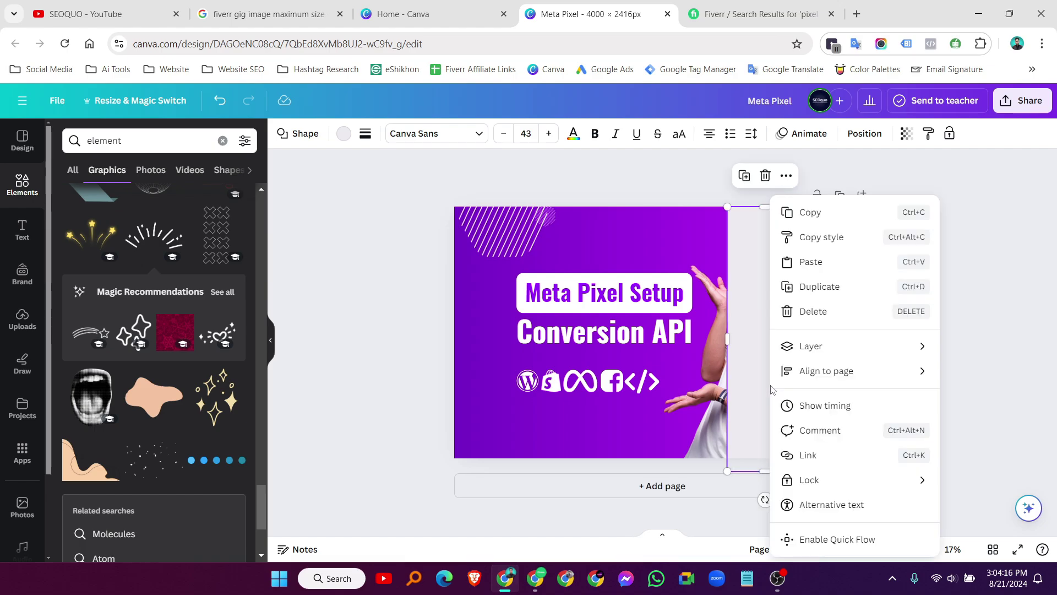
mouse_move(806, 346)
left_click(648, 420)
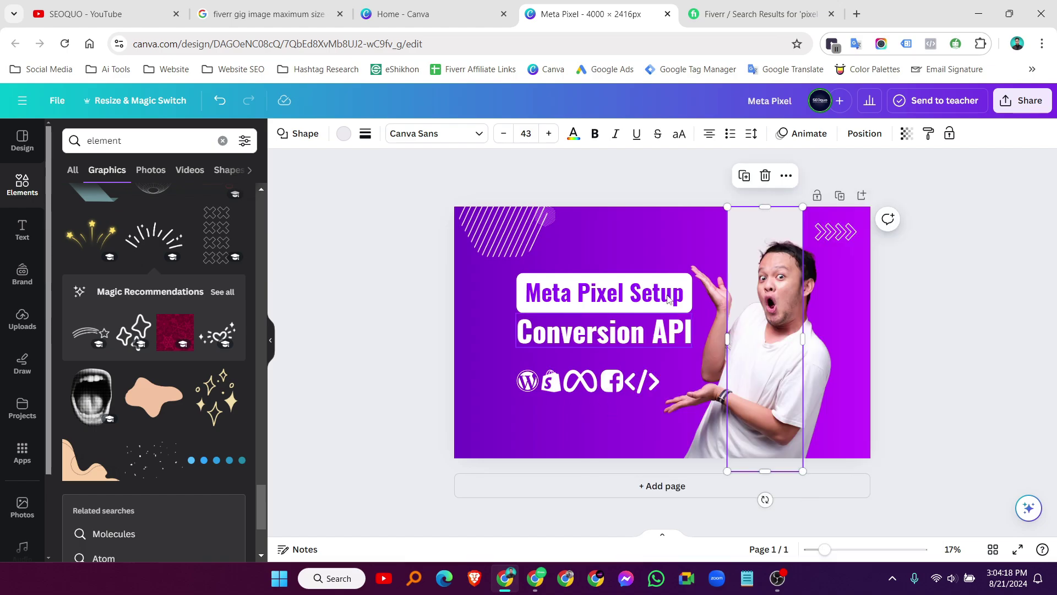
- Fill the rectangle with the document's purple gradient, change the gradient style, and add pink #FF00B0 as a third color
left_click(343, 133)
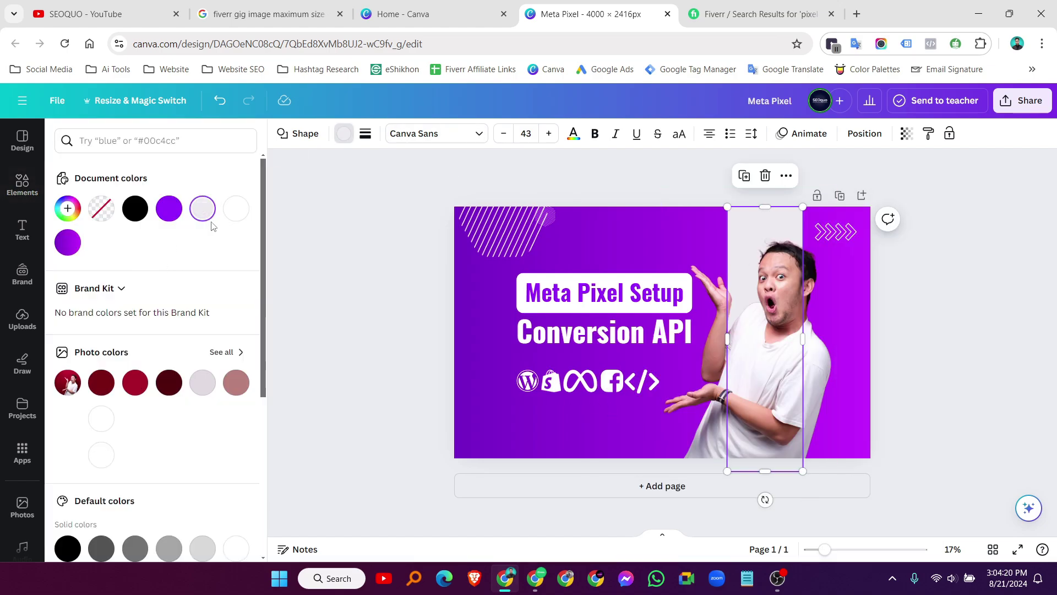
left_click(236, 209)
left_click(68, 242)
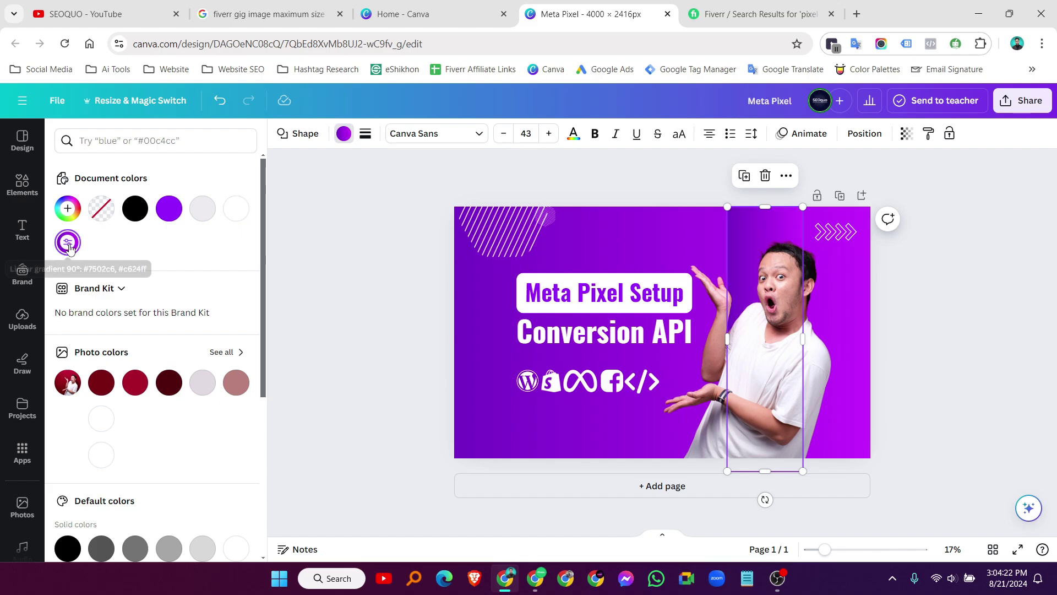
left_click(68, 242)
left_click(115, 352)
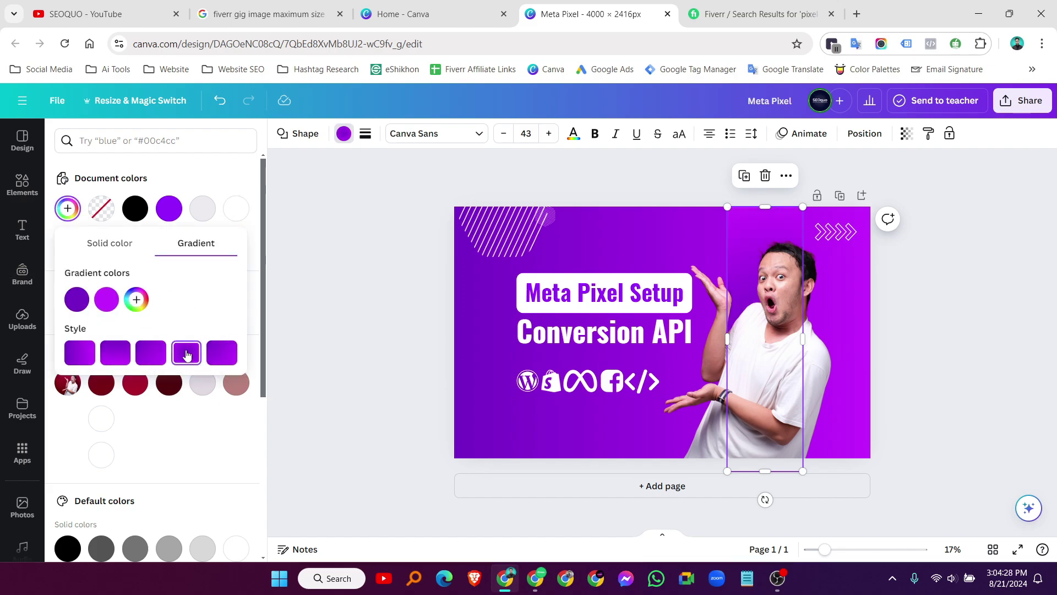
left_click(137, 299)
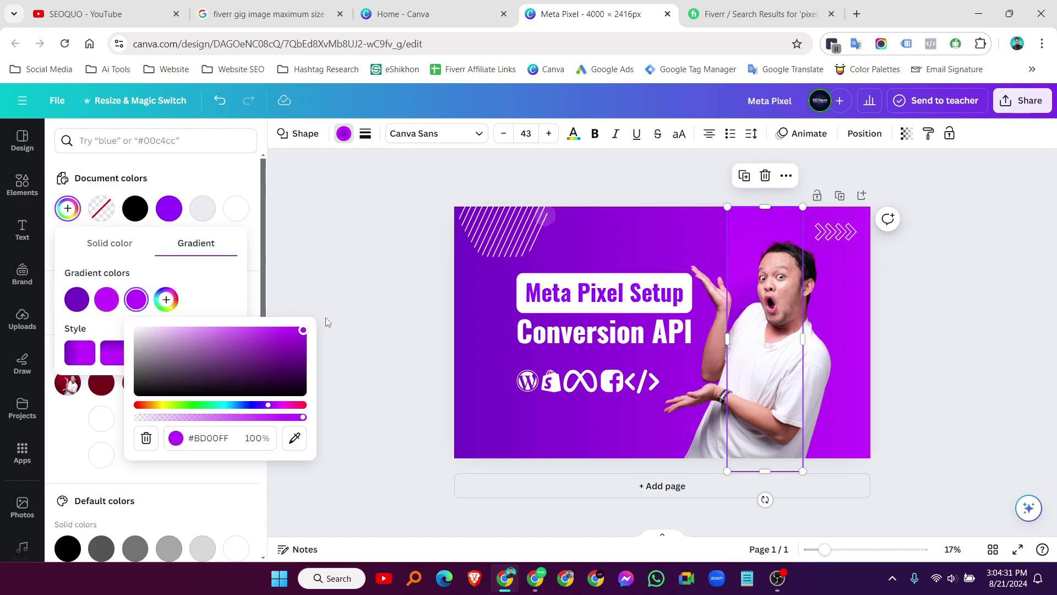
left_click_drag(292, 405, 286, 406)
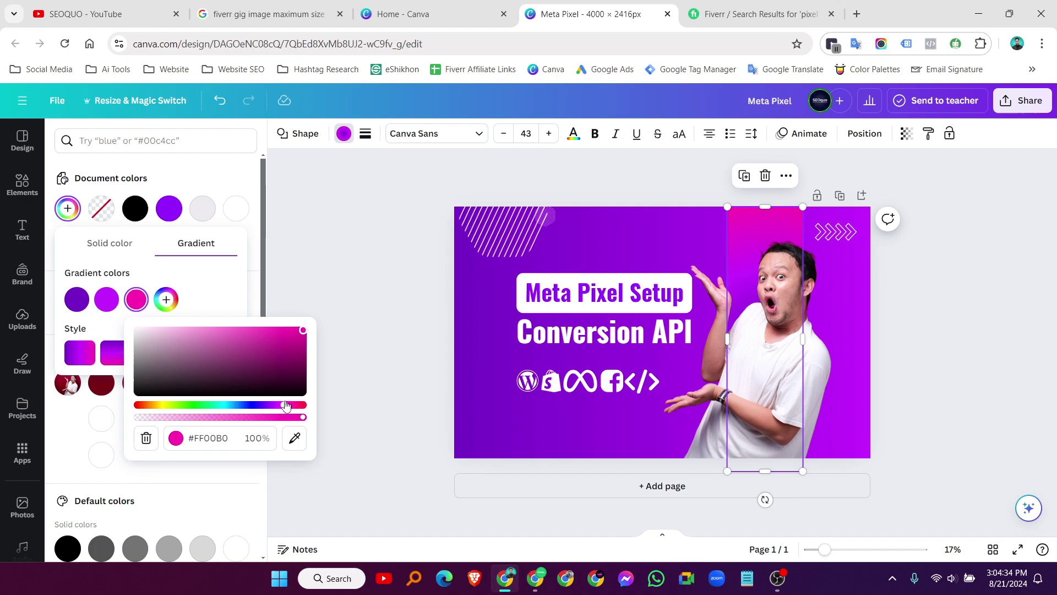
left_click(370, 230)
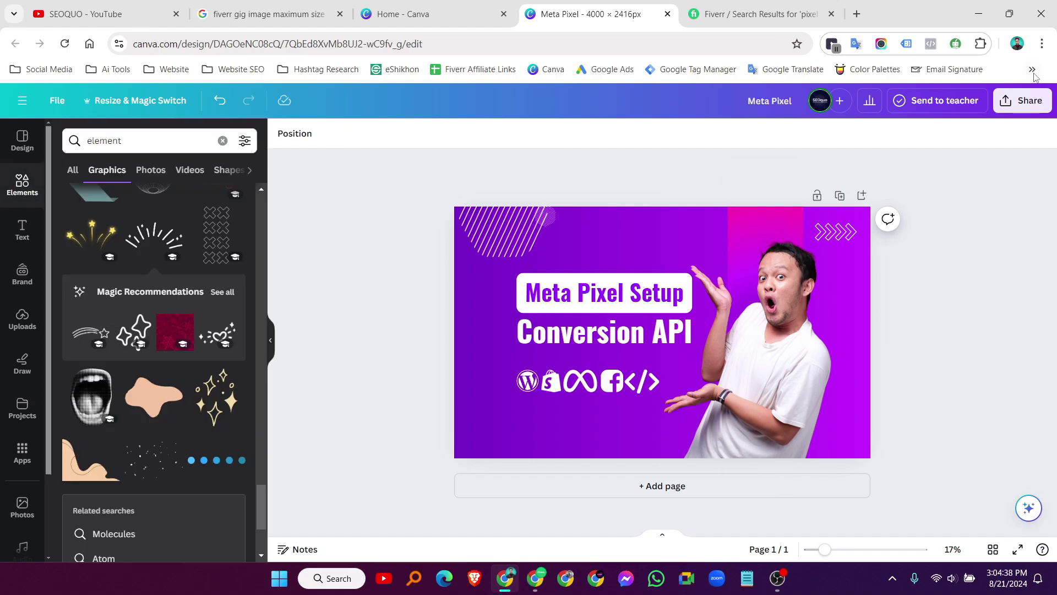
- Apply an Outline shadow in white #FFFFFF to the man's photo and reduce the outline size
left_click(805, 323)
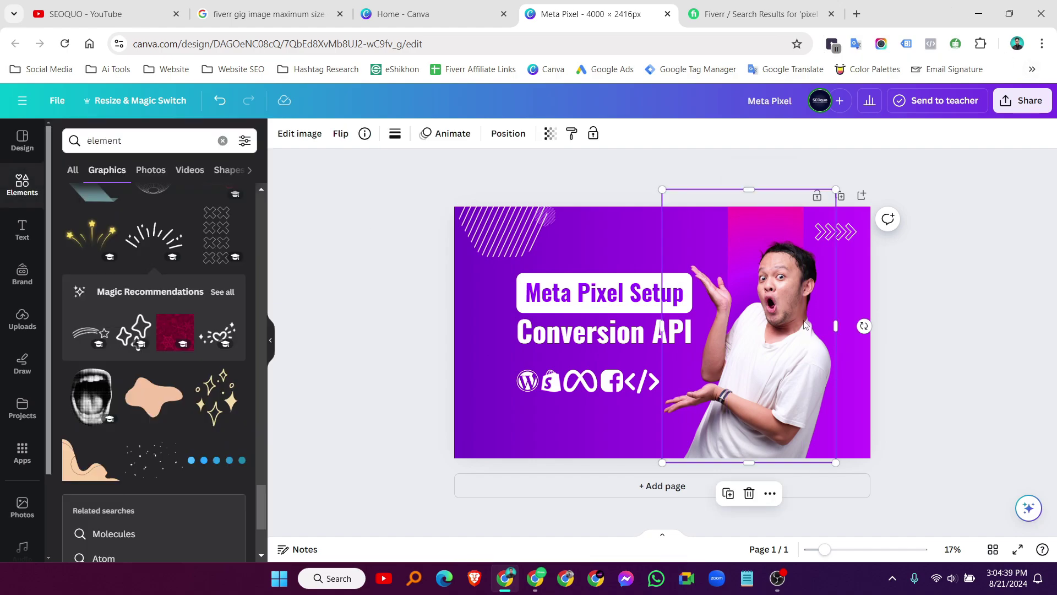
left_click(288, 138)
scroll(134, 400, "down", 2)
left_click(94, 407)
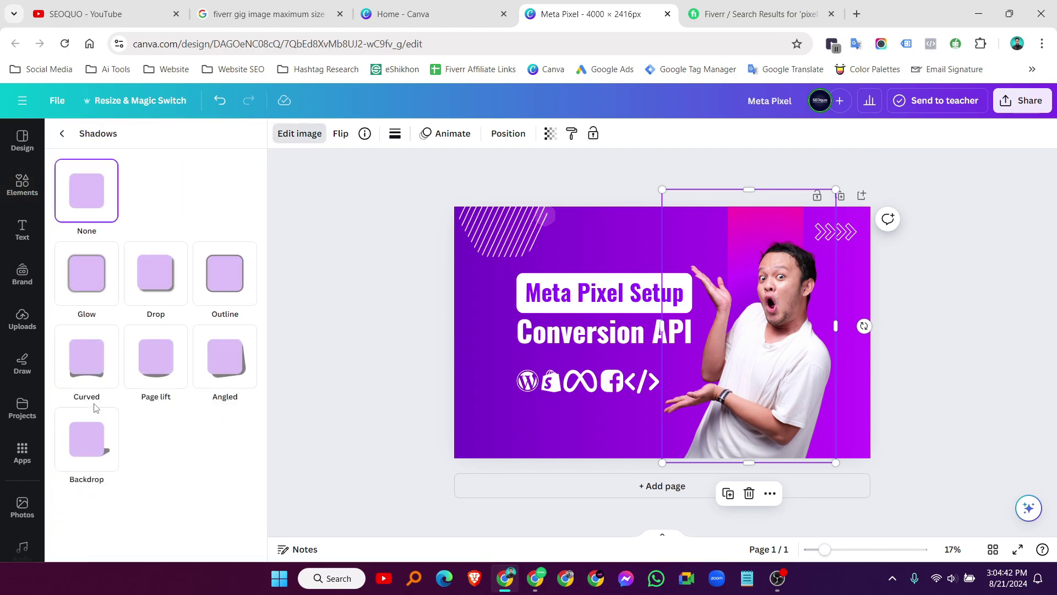
left_click(215, 268)
left_click(236, 536)
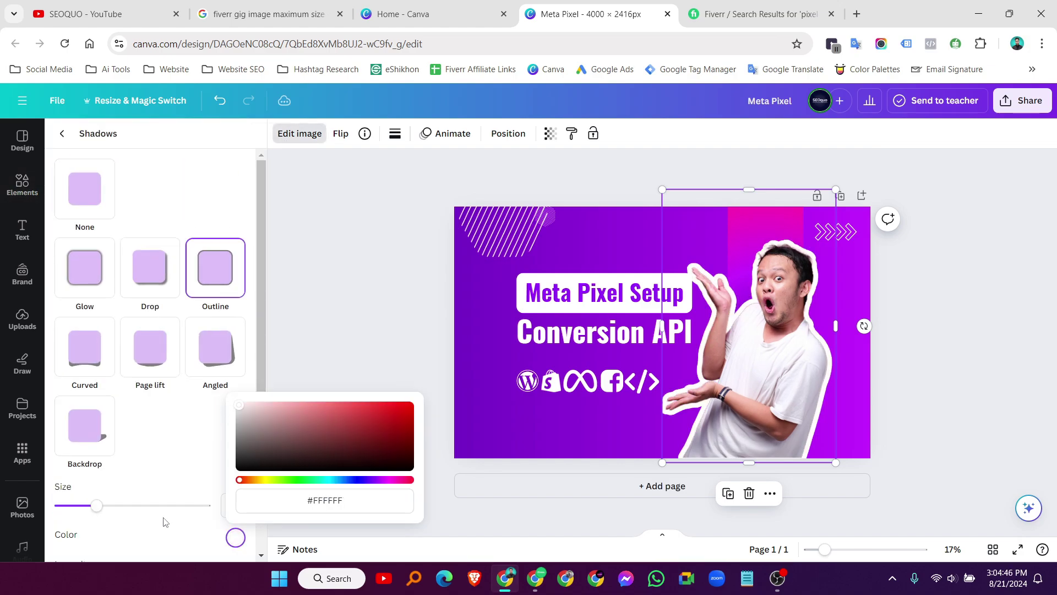
mouse_move(96, 505)
left_mouse_down()
mouse_move(71, 507)
mouse_move(85, 507)
left_mouse_up()
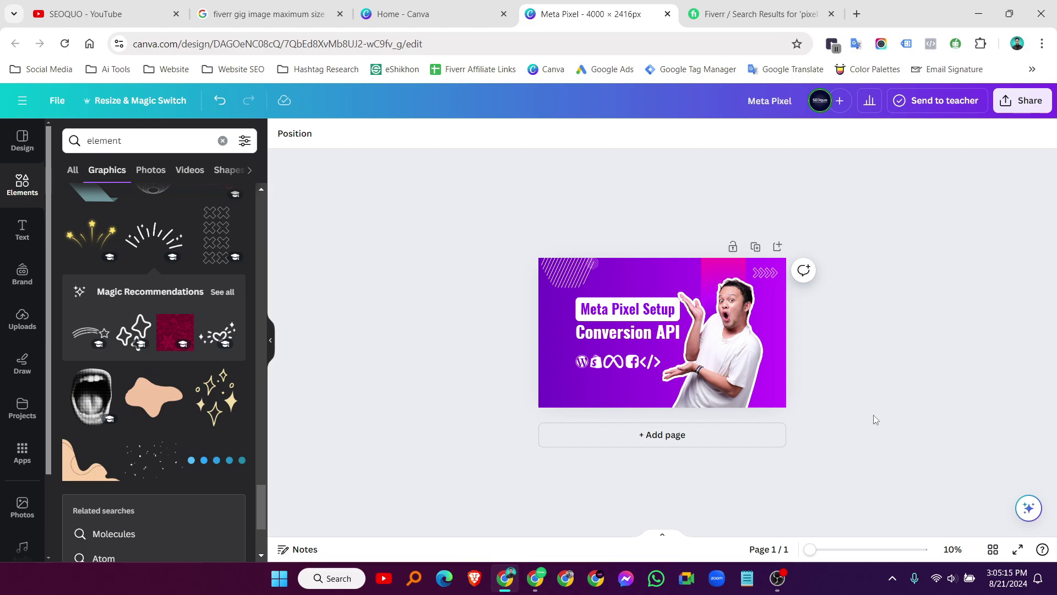
scroll(873, 415, "up", 3)
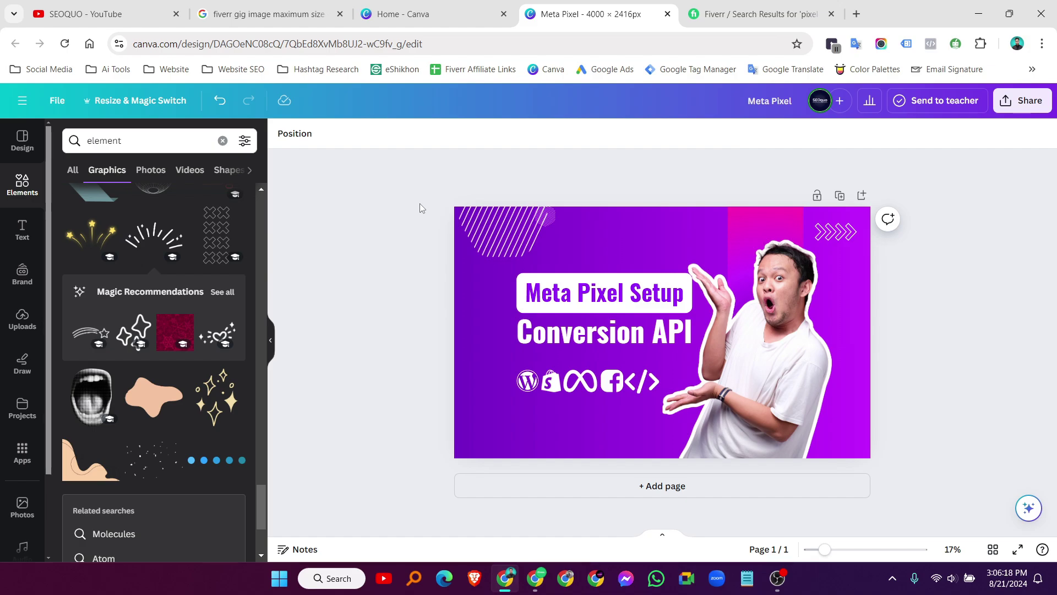
left_click_drag(434, 205, 830, 439)
left_click(907, 399)
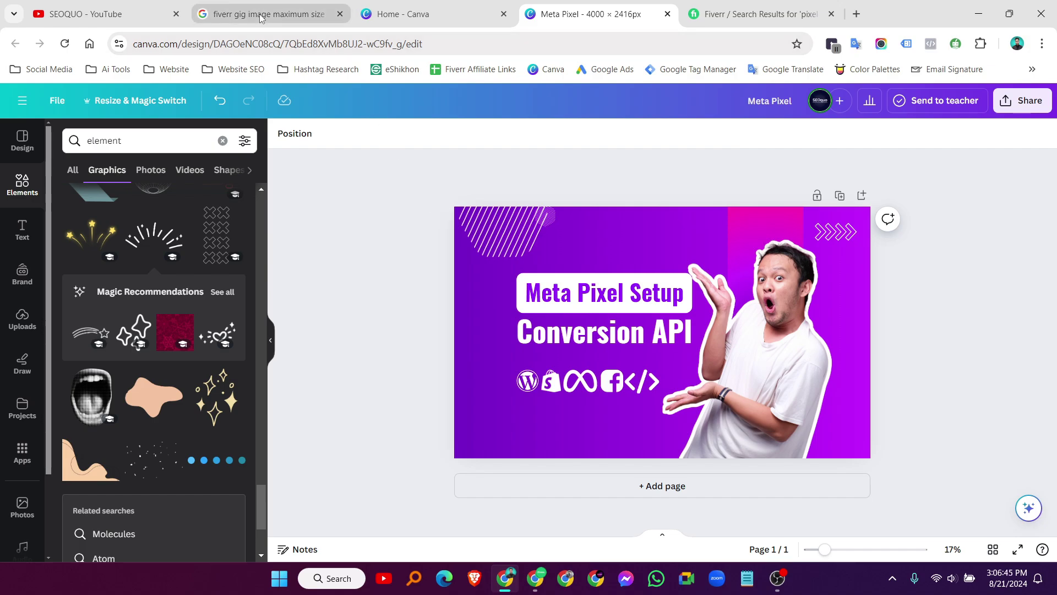
- Check Fiverr's maximum gig image size in the Google search results, highlight the pixel dimensions, and return to the Canva design
left_click(261, 18)
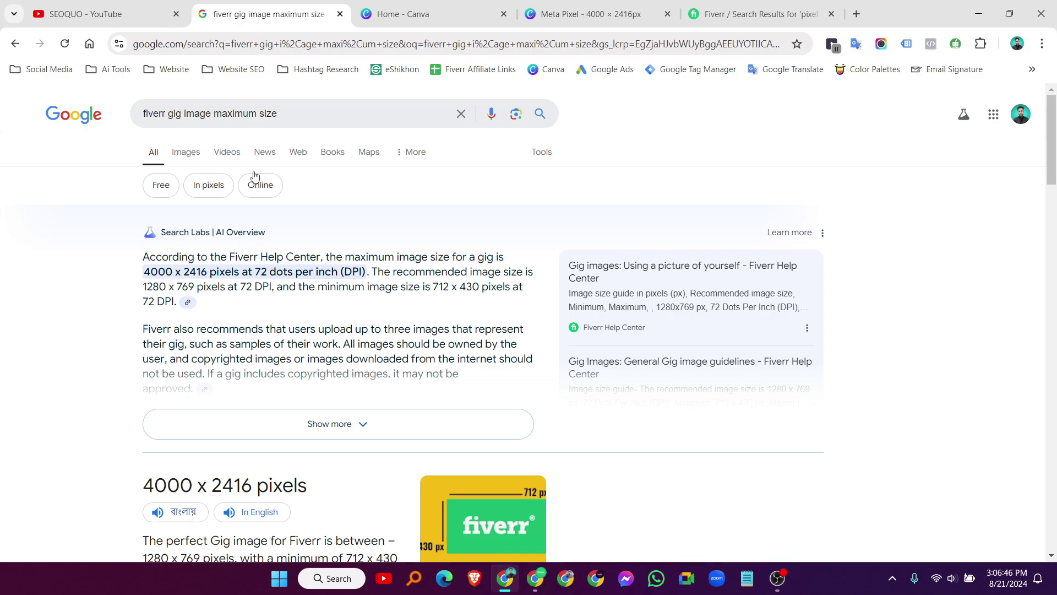
left_click_drag(145, 273, 207, 272)
left_click(187, 271)
left_click_drag(208, 272, 147, 269)
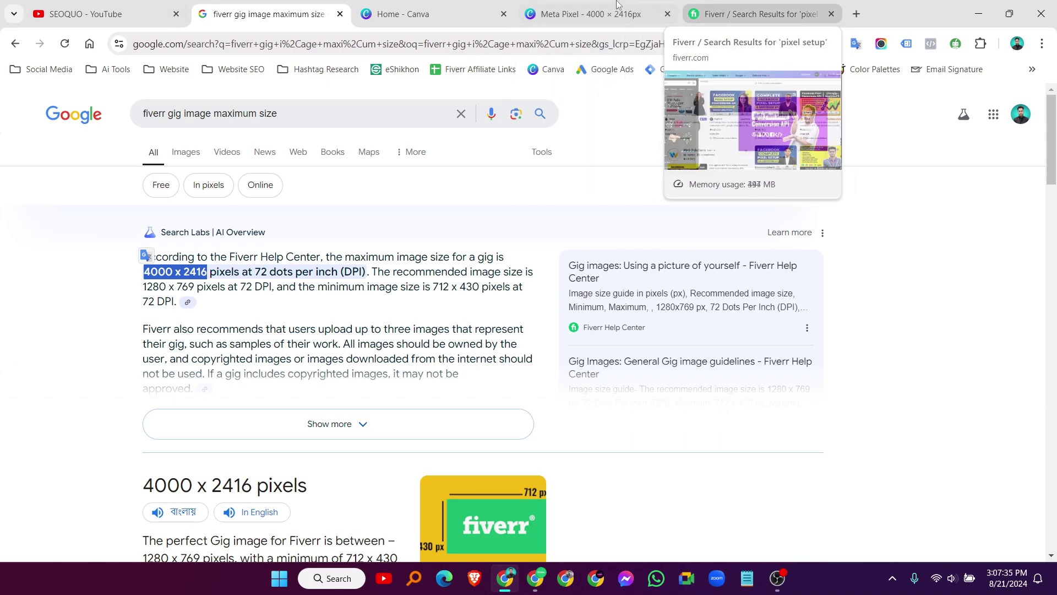
left_click(600, 5)
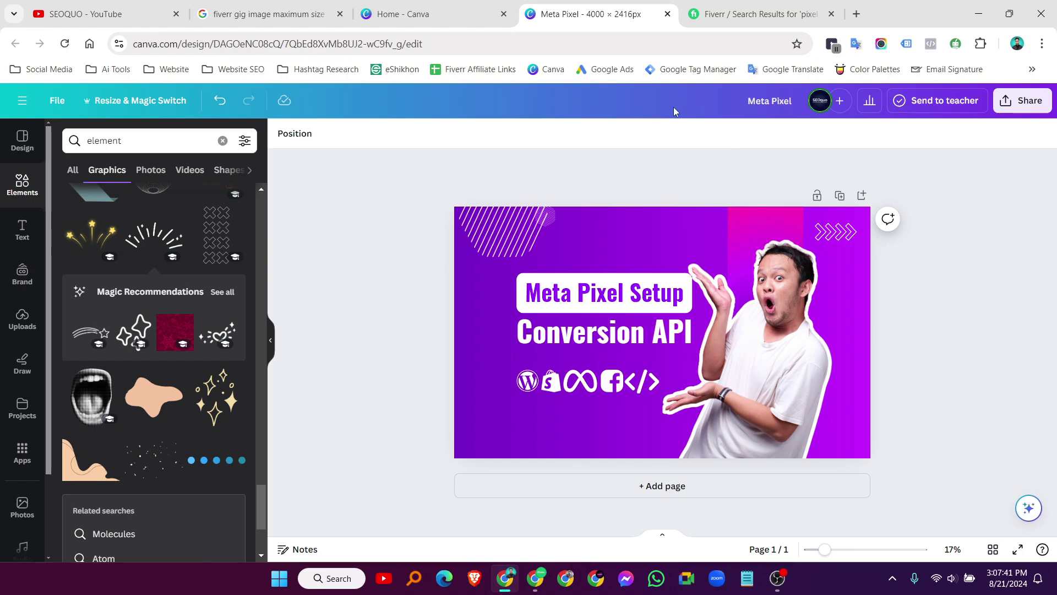
- Download the gig image design as a JPG at 4,000 × 2,416 px with quality 100
left_click(1028, 104)
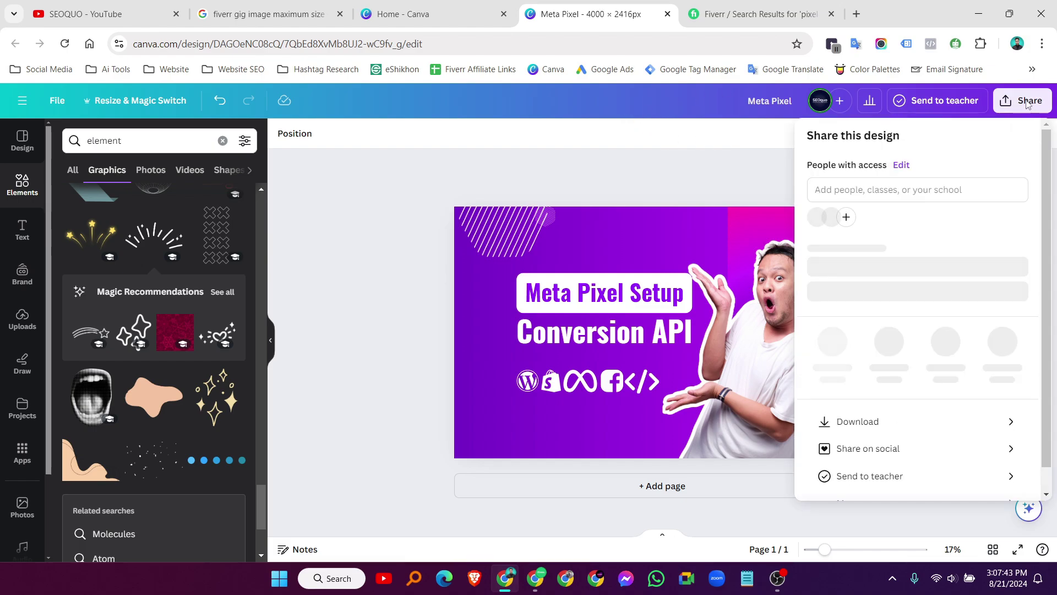
left_click(852, 430)
left_click(839, 188)
left_click(853, 226)
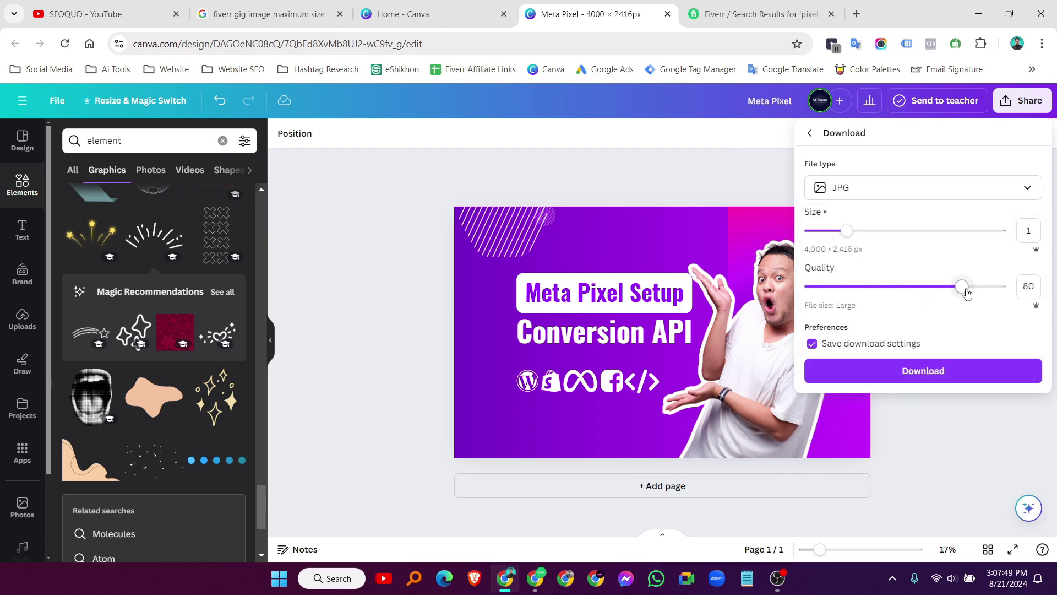
left_click_drag(967, 294, 1016, 295)
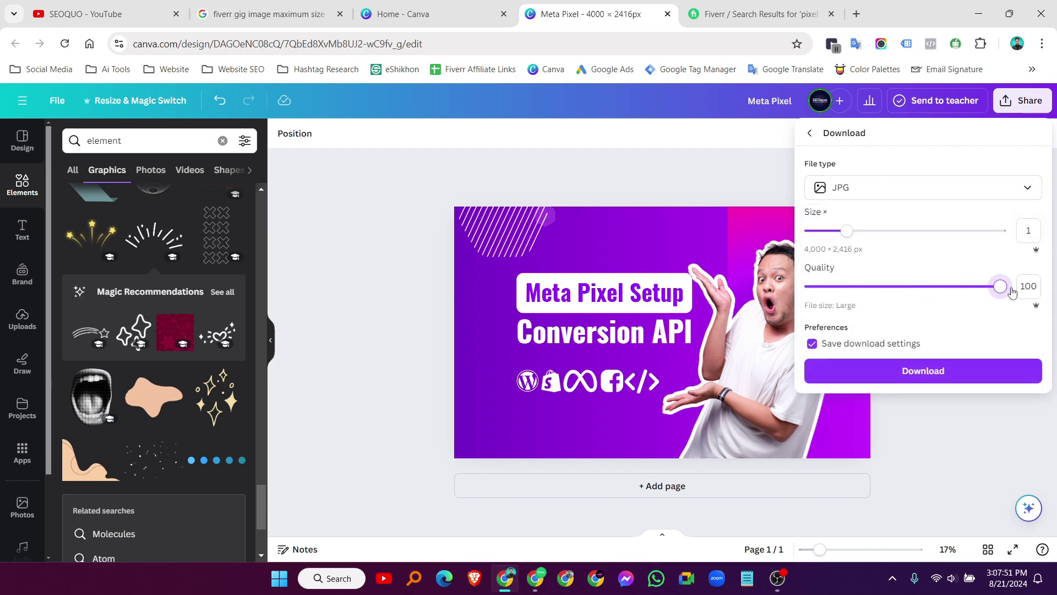
left_click(808, 254)
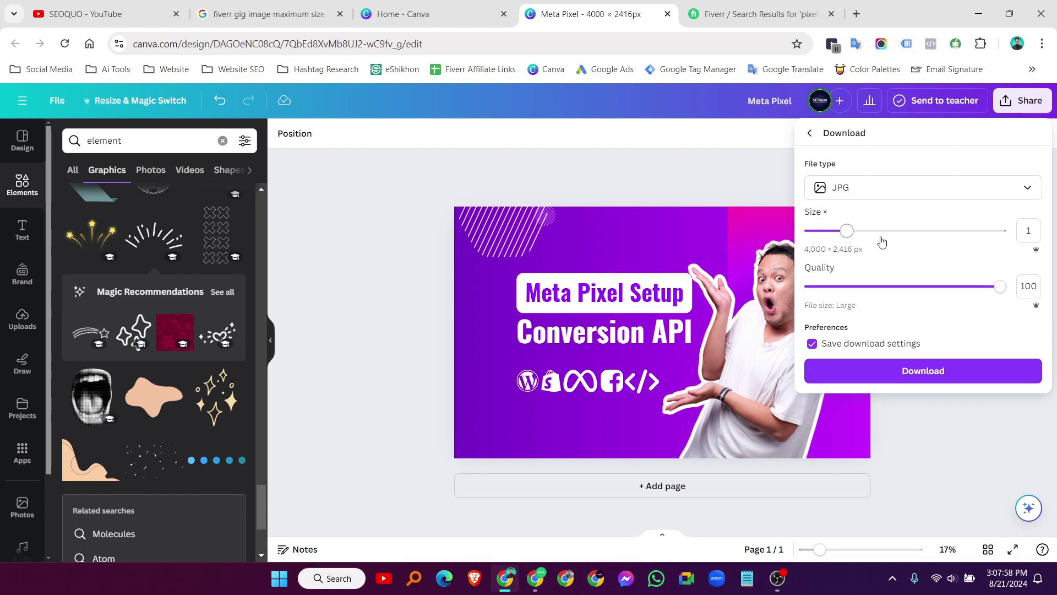
left_click(887, 374)
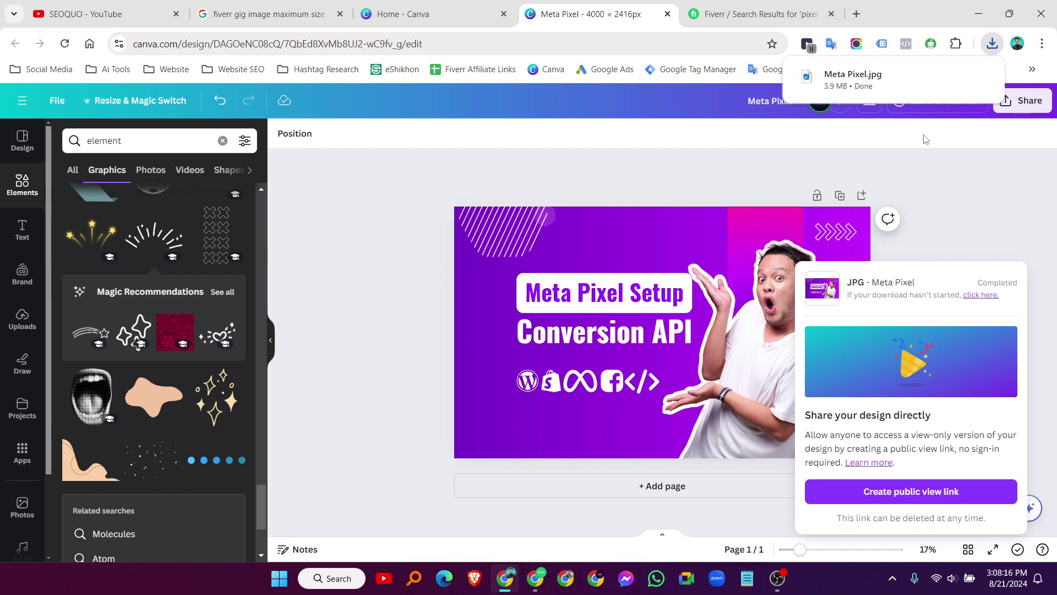
- Open the downloaded Meta Pixel.jpg, inspect the headline text and the man's outlined hand up close, and return to the design
mouse_move(899, 87)
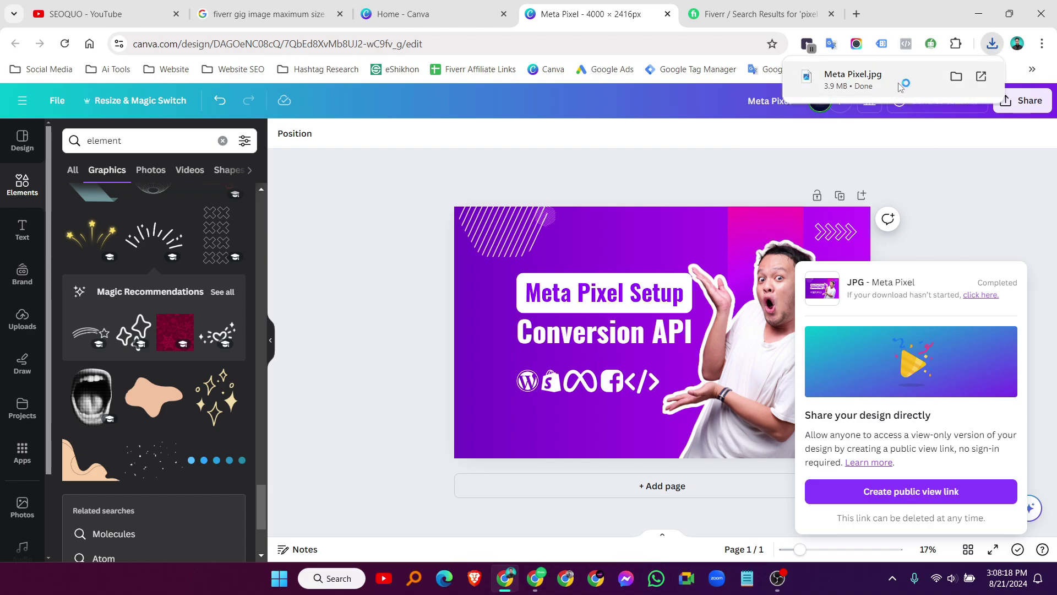
left_click(899, 87)
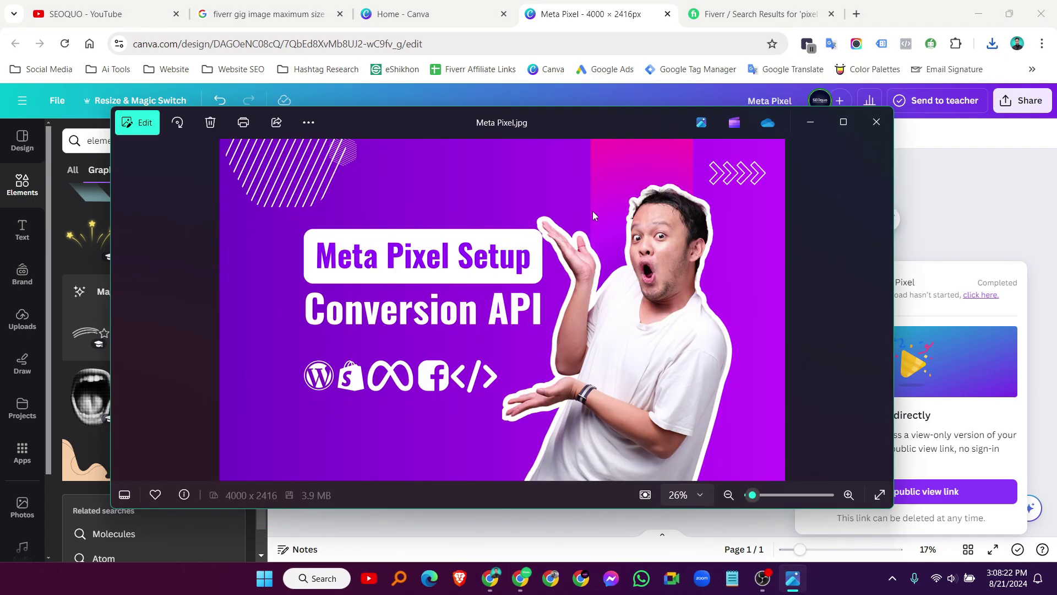
scroll(478, 334, "up", 5)
scroll(478, 334, "up", 4)
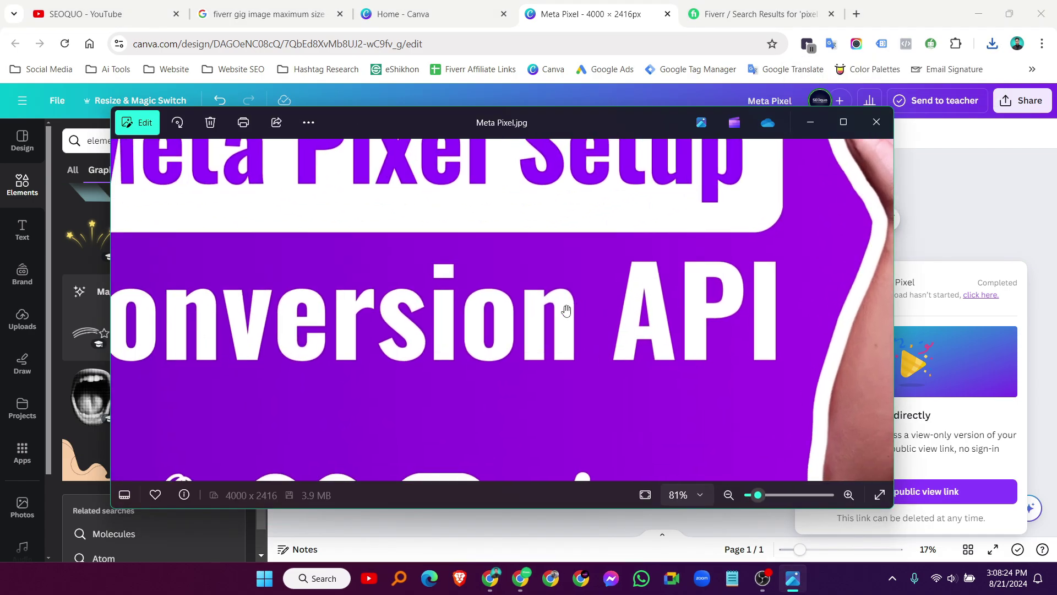
left_click_drag(642, 271, 665, 267)
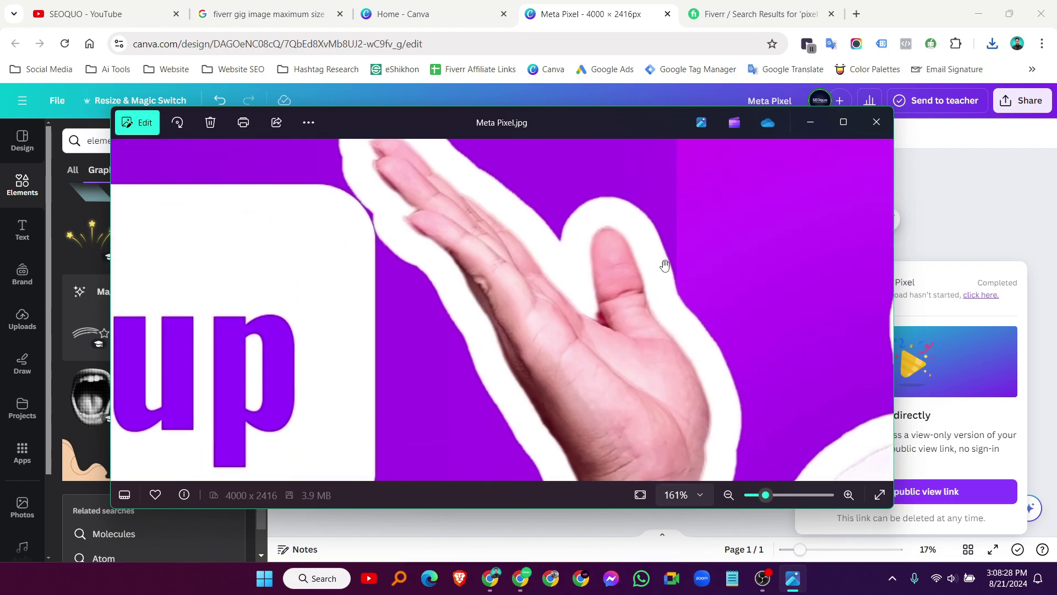
left_click_drag(462, 295, 746, 253)
left_click_drag(477, 264, 721, 259)
scroll(422, 265, "down", 8)
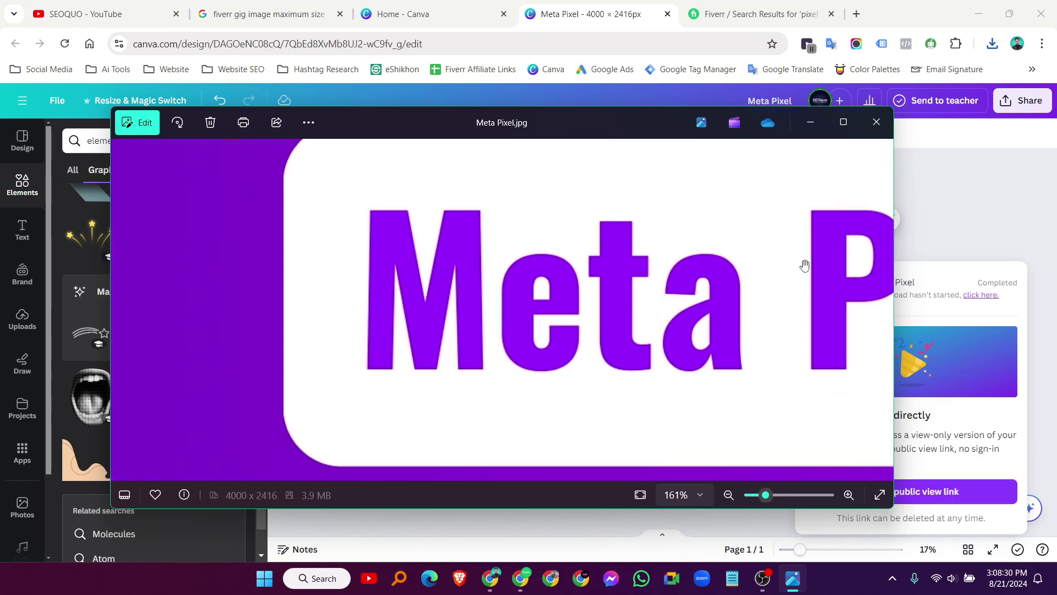
scroll(427, 287, "up", 3)
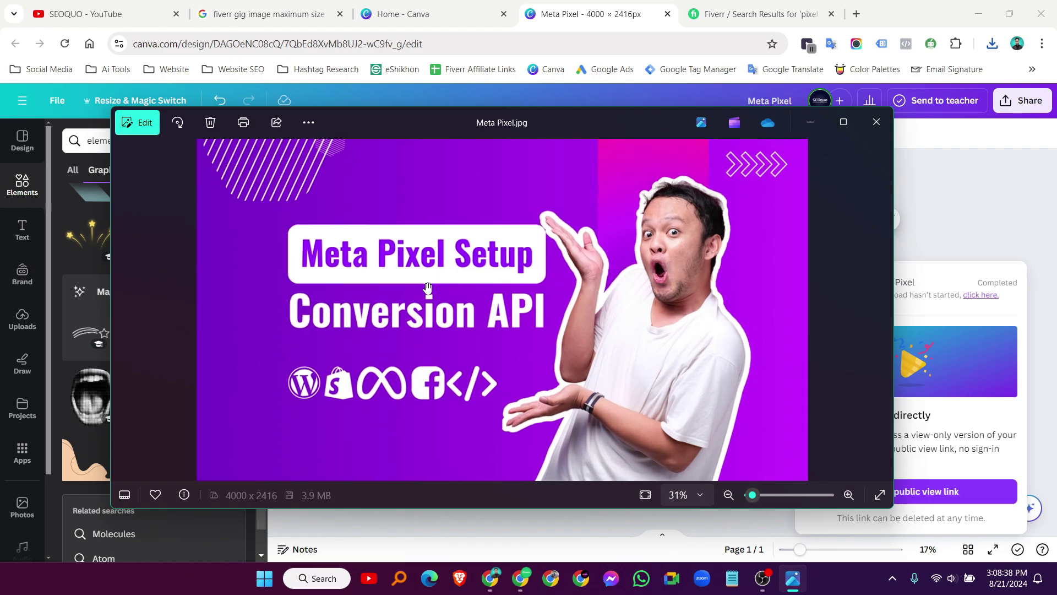
scroll(488, 351, "down", 3)
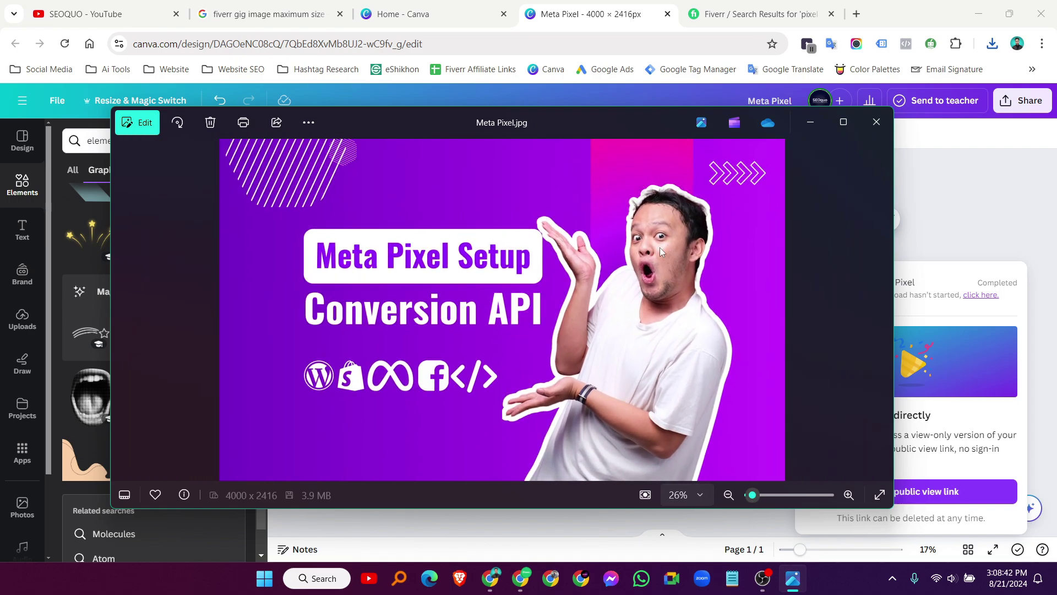
left_click(876, 123)
left_click(905, 165)
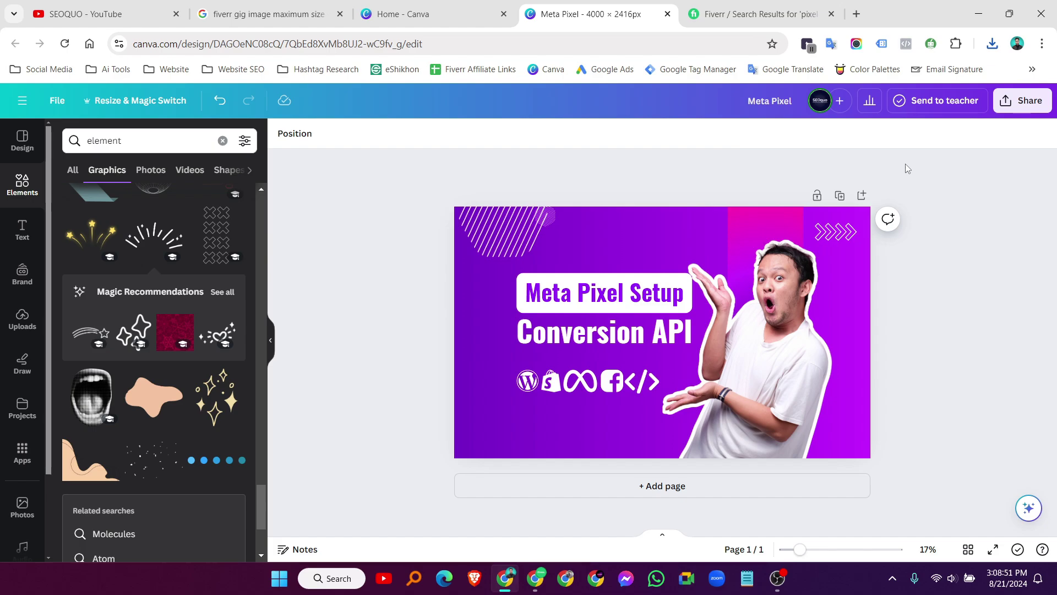
- Switch to the SEOQUO YouTube channel page
left_click(128, 14)
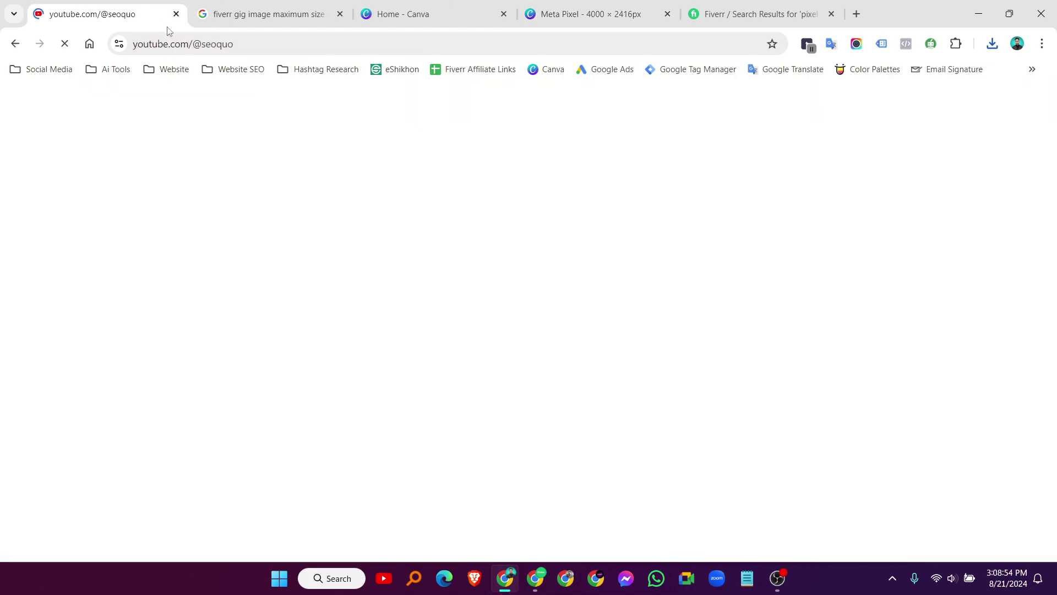